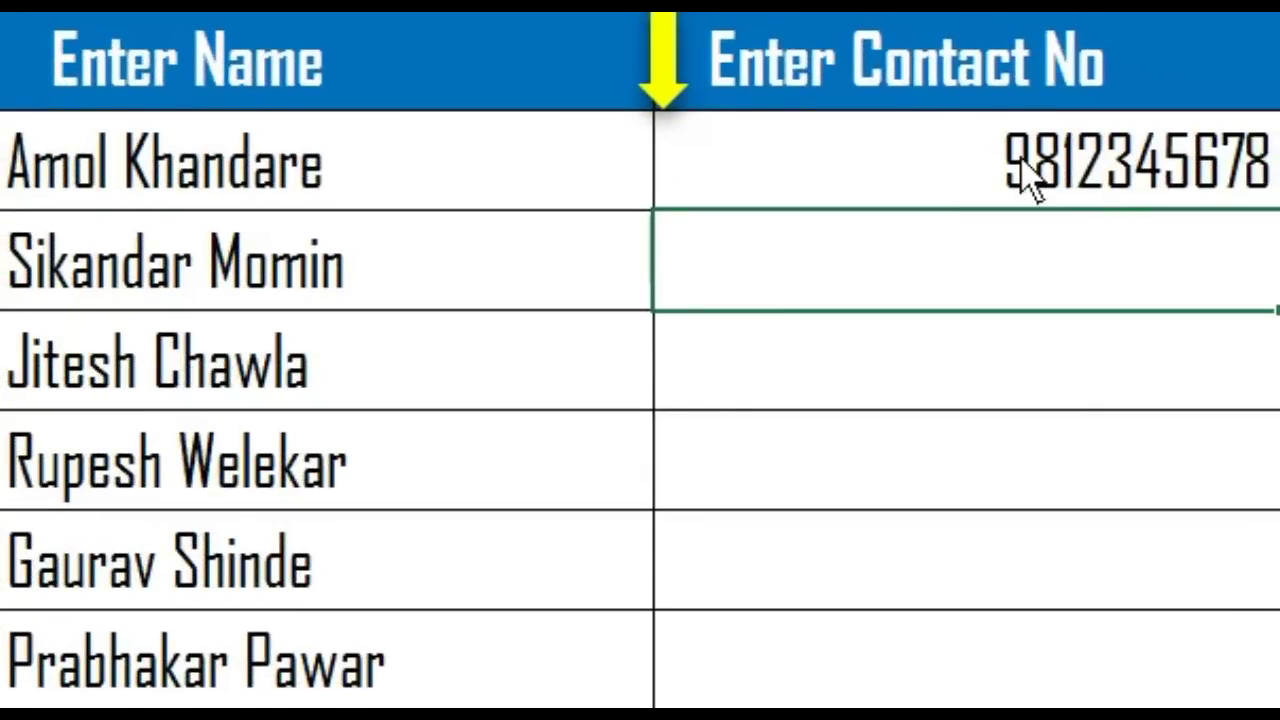
{"action": "left_click", "coordinate": [1024, 185]}
{"action": "left_click", "coordinate": [1076, 248]}
{"action": "type", "text": "98"}
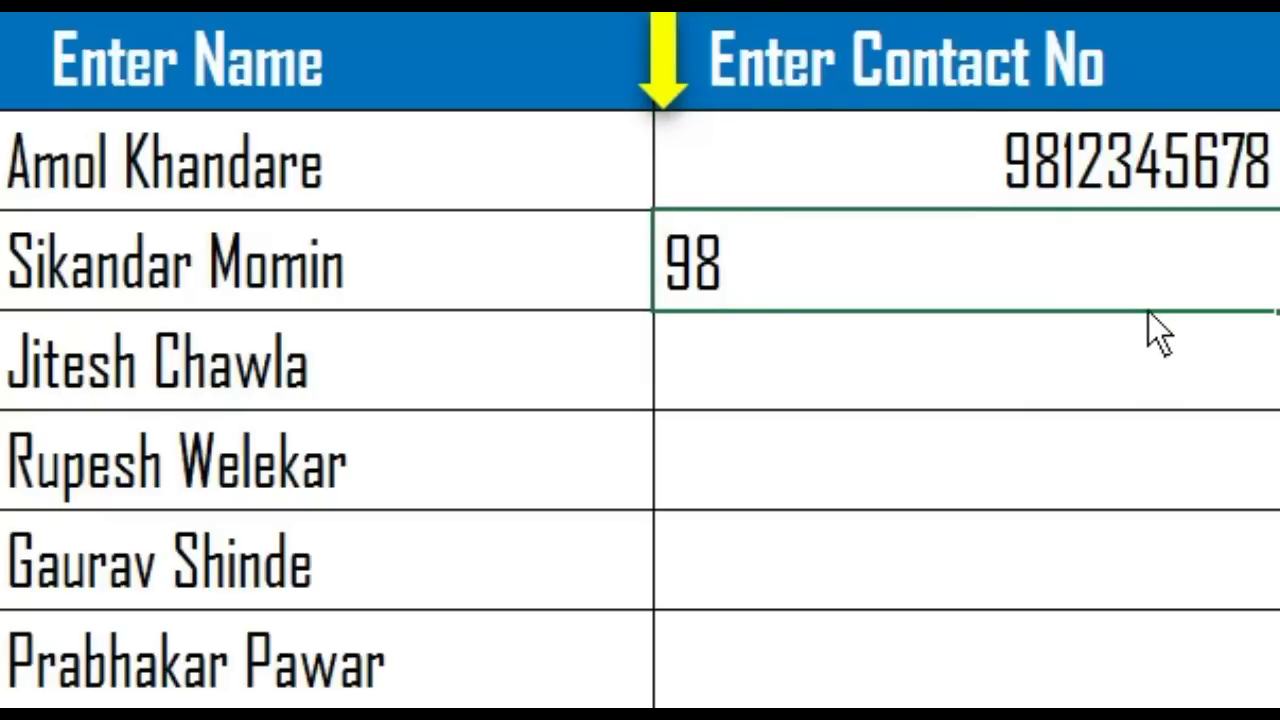
{"action": "type", "text": "1234"}
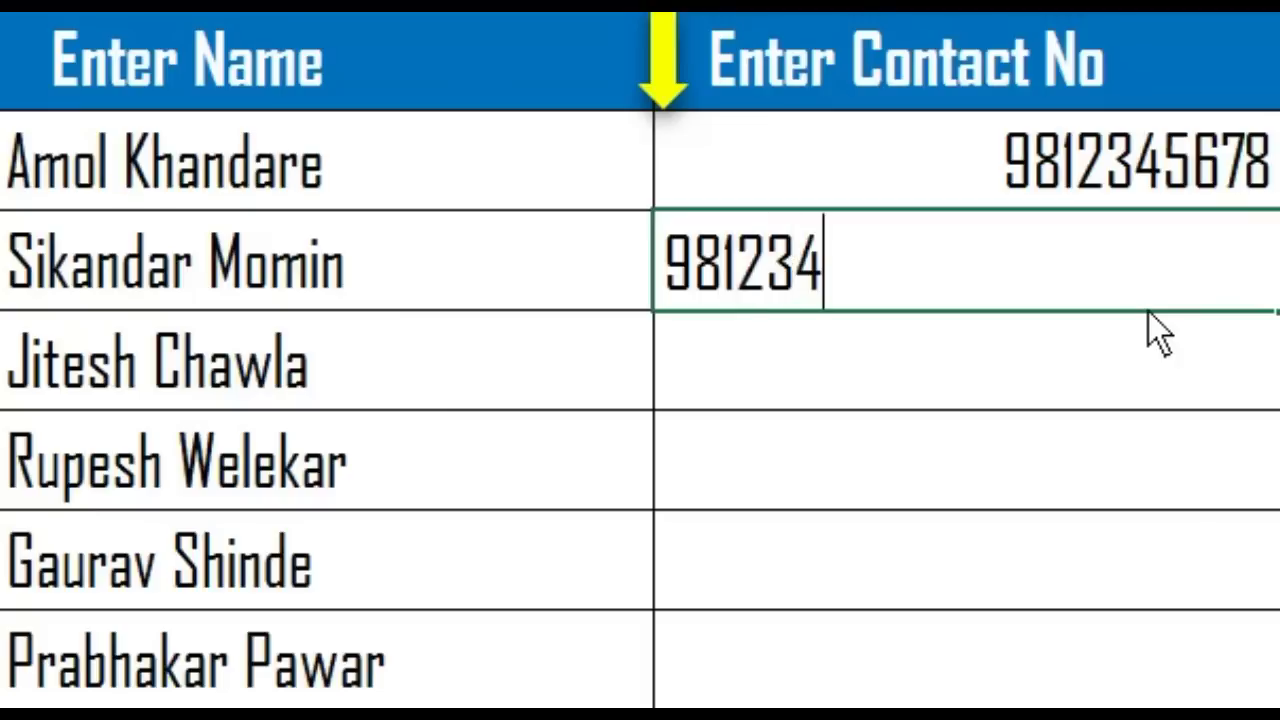
{"action": "type", "text": "5678"}
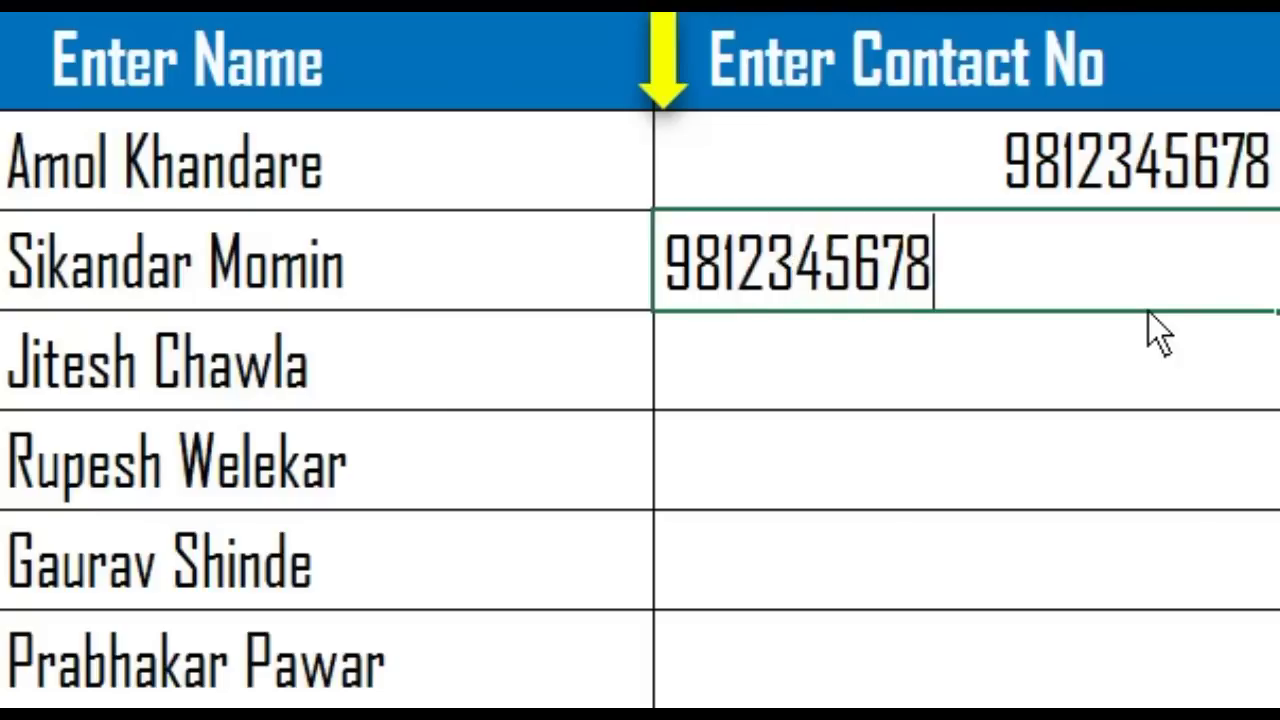
{"action": "key", "text": "Return"}
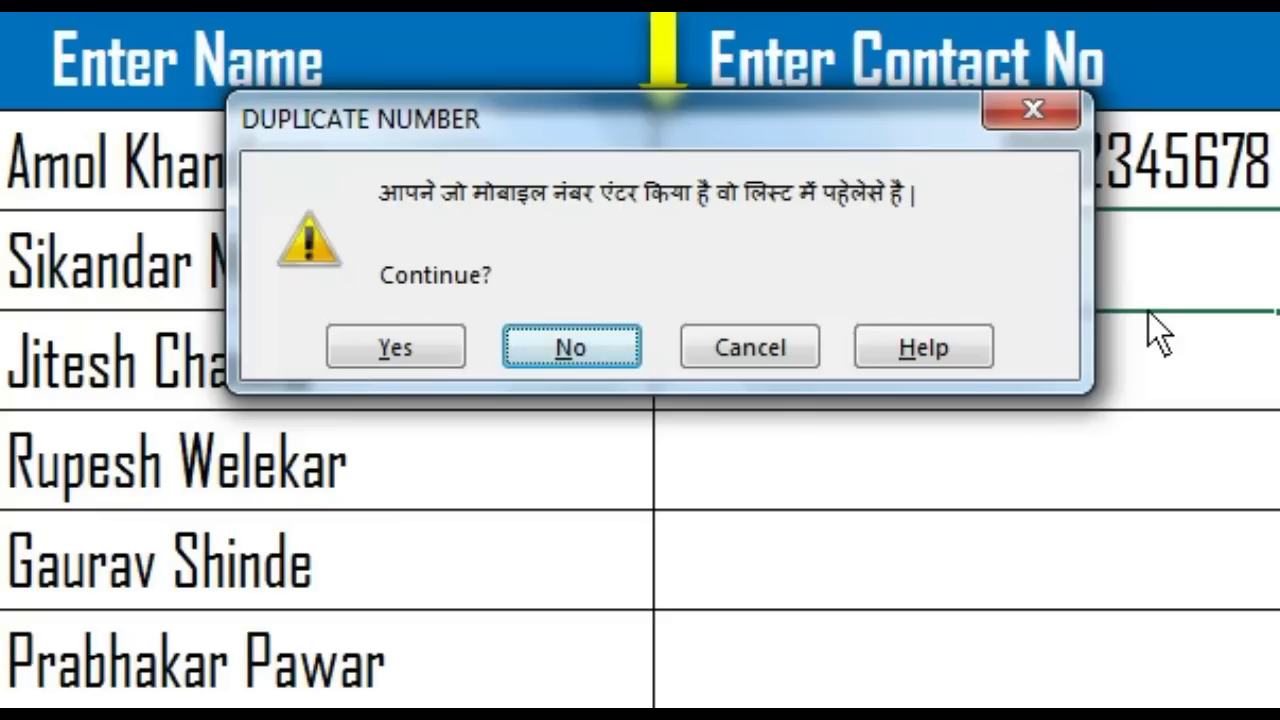
{"action": "left_click", "coordinate": [537, 350]}
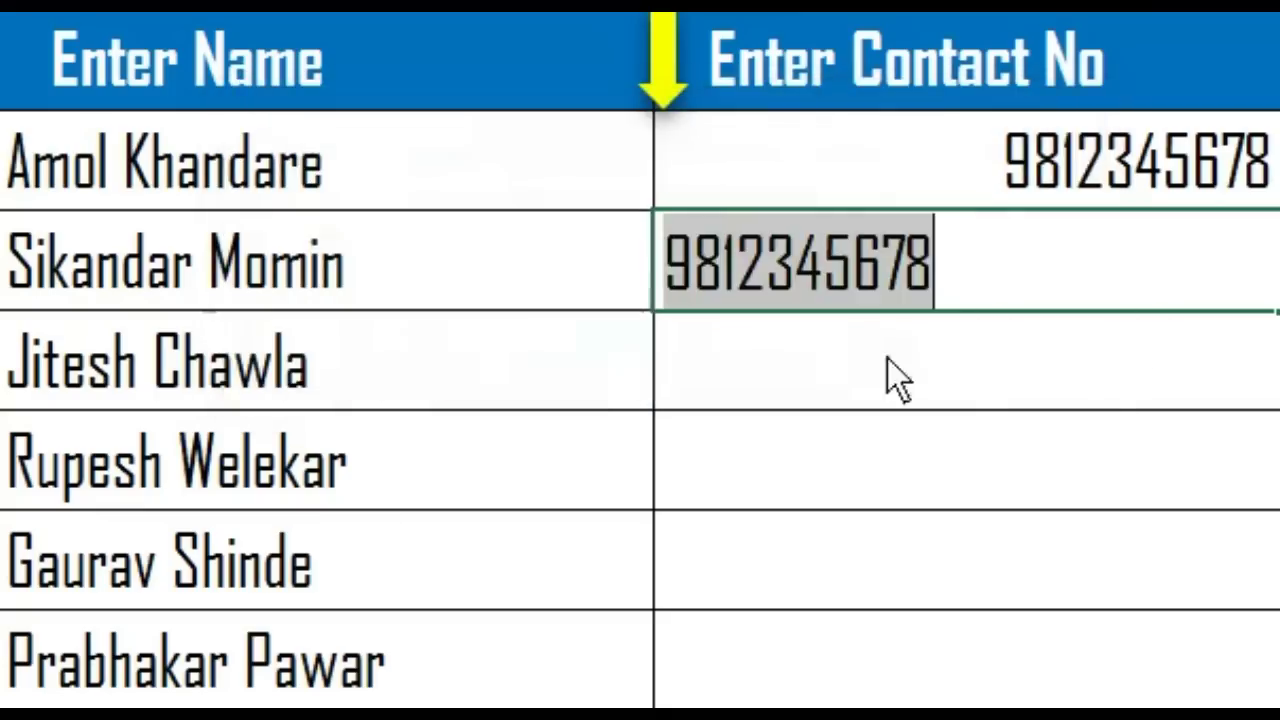
{"action": "left_click", "coordinate": [970, 282]}
{"action": "key", "text": "BackSpace"}
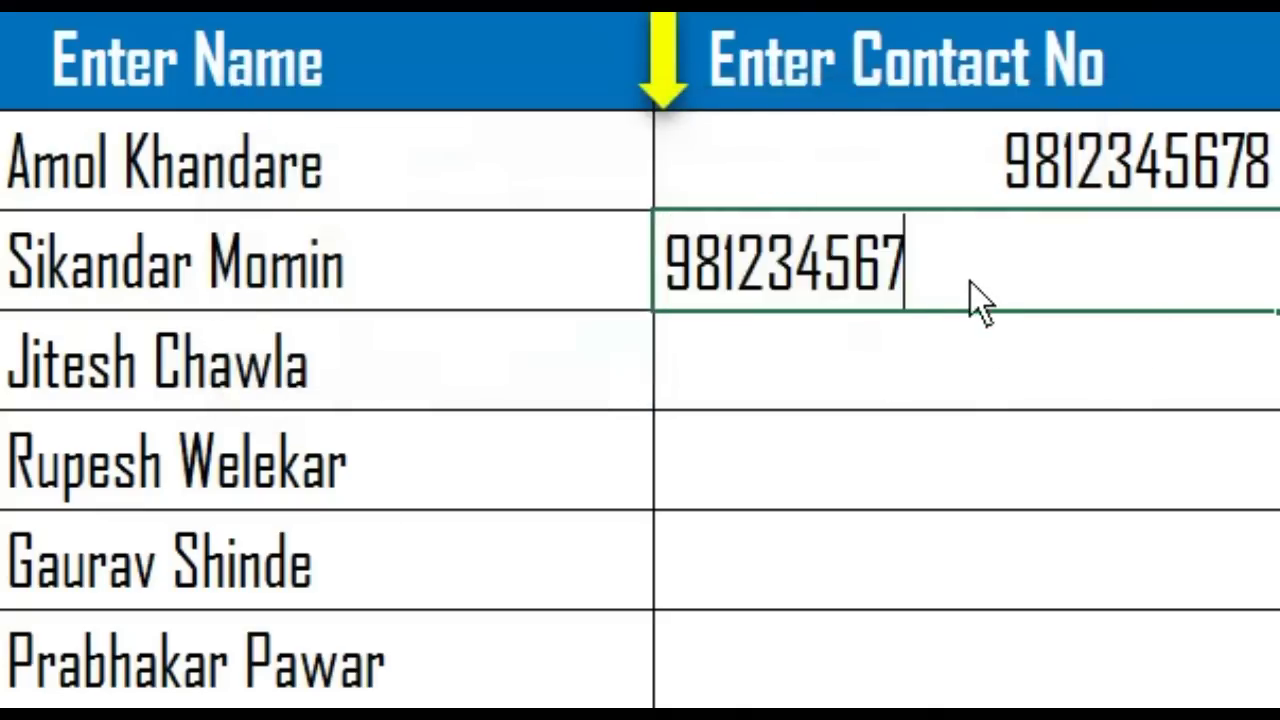
{"action": "type", "text": "6"}
{"action": "key", "text": "Return"}
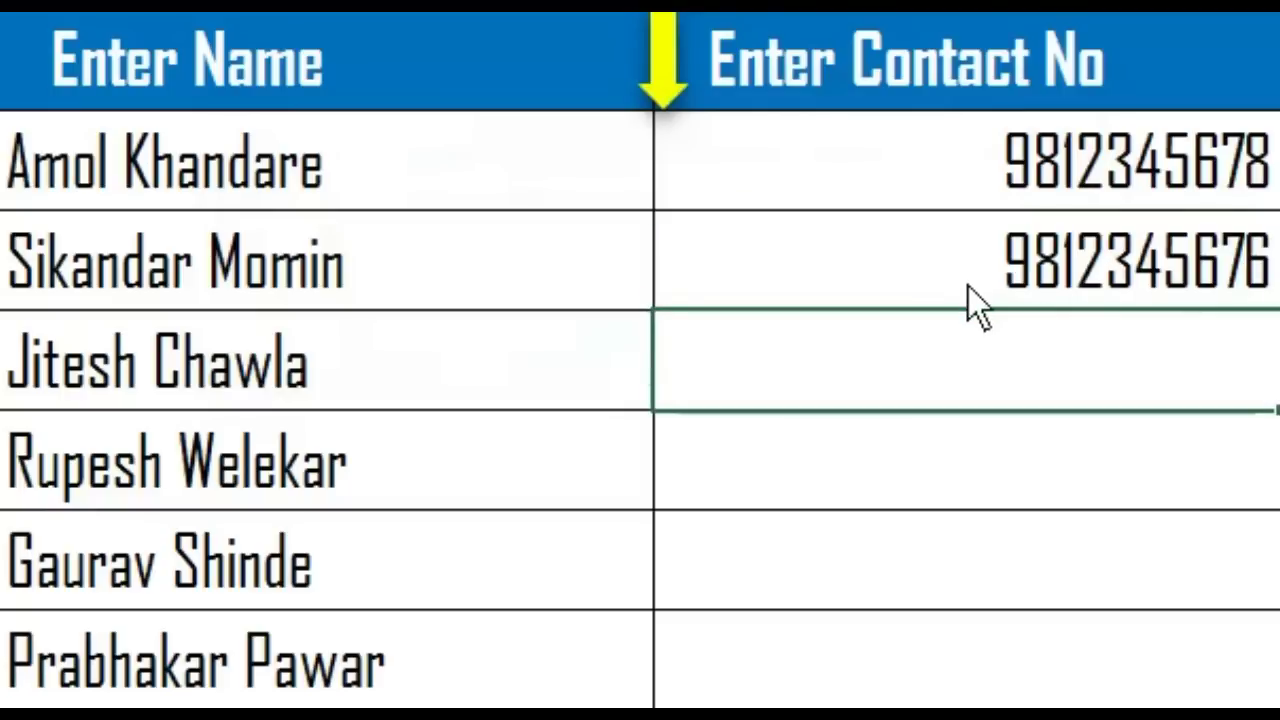
{"action": "left_click", "coordinate": [968, 290]}
{"action": "left_click", "coordinate": [989, 376]}
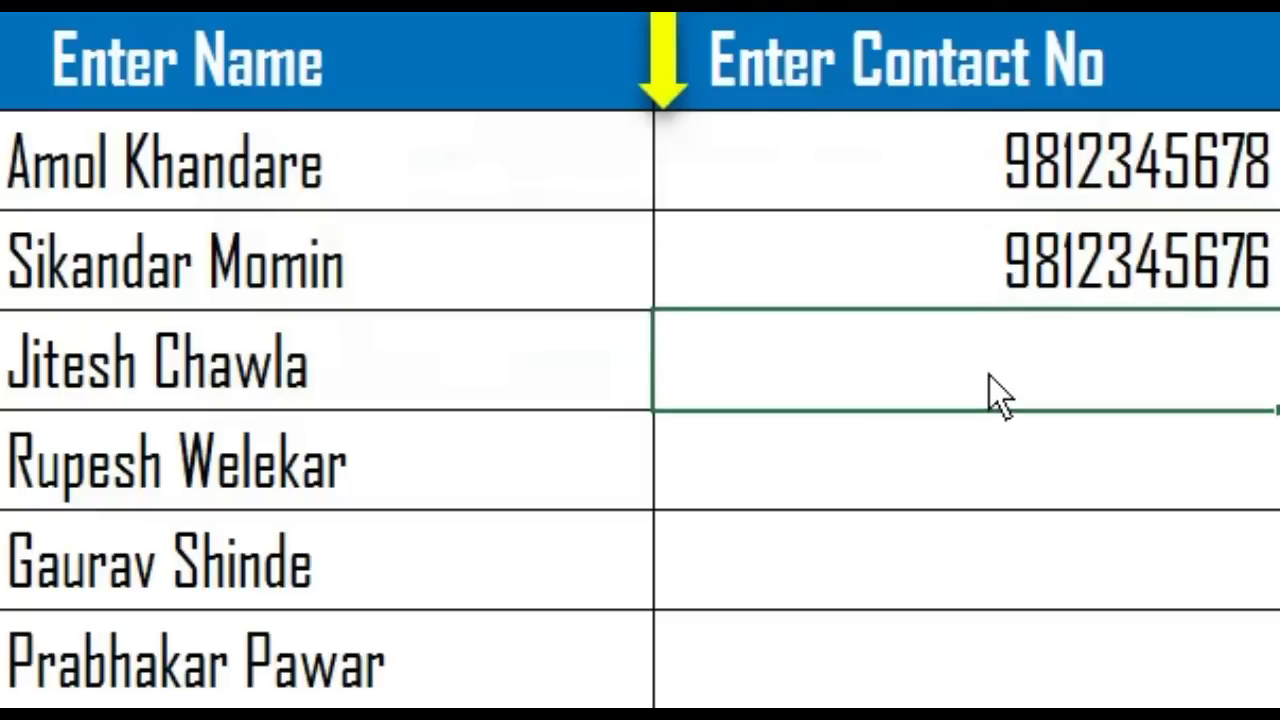
{"action": "type", "text": "9812345"}
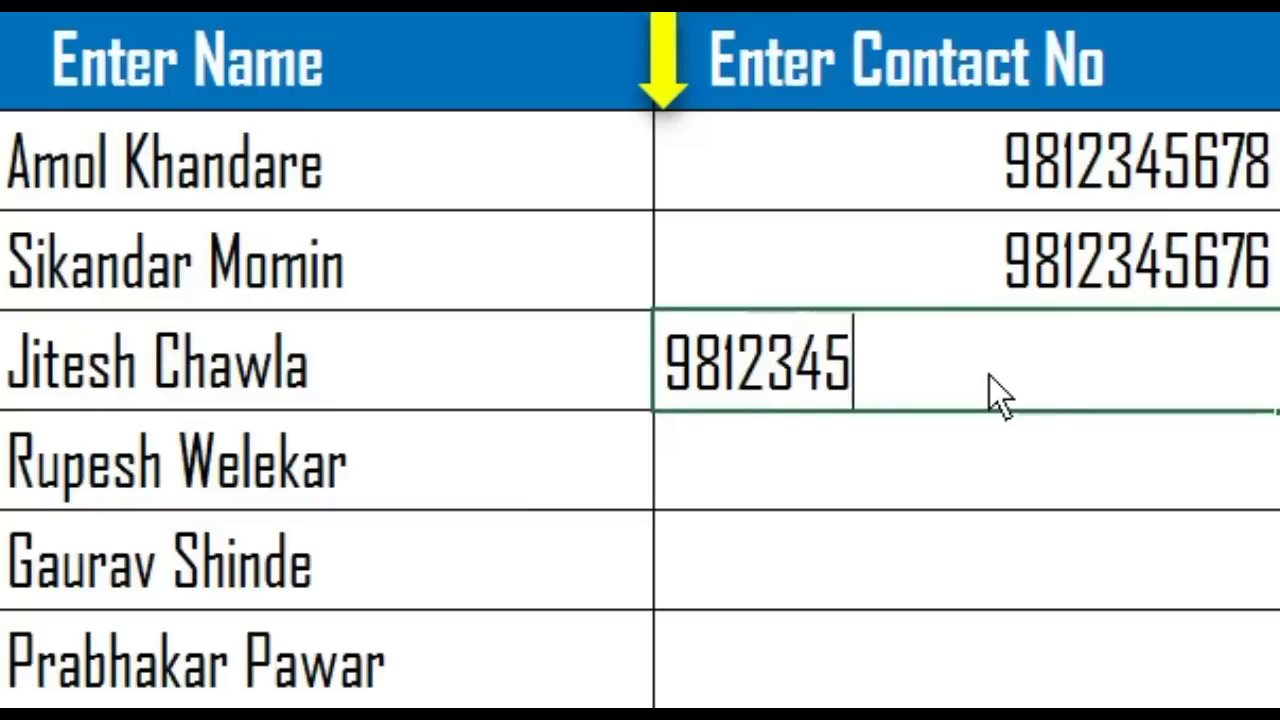
{"action": "type", "text": "67"}
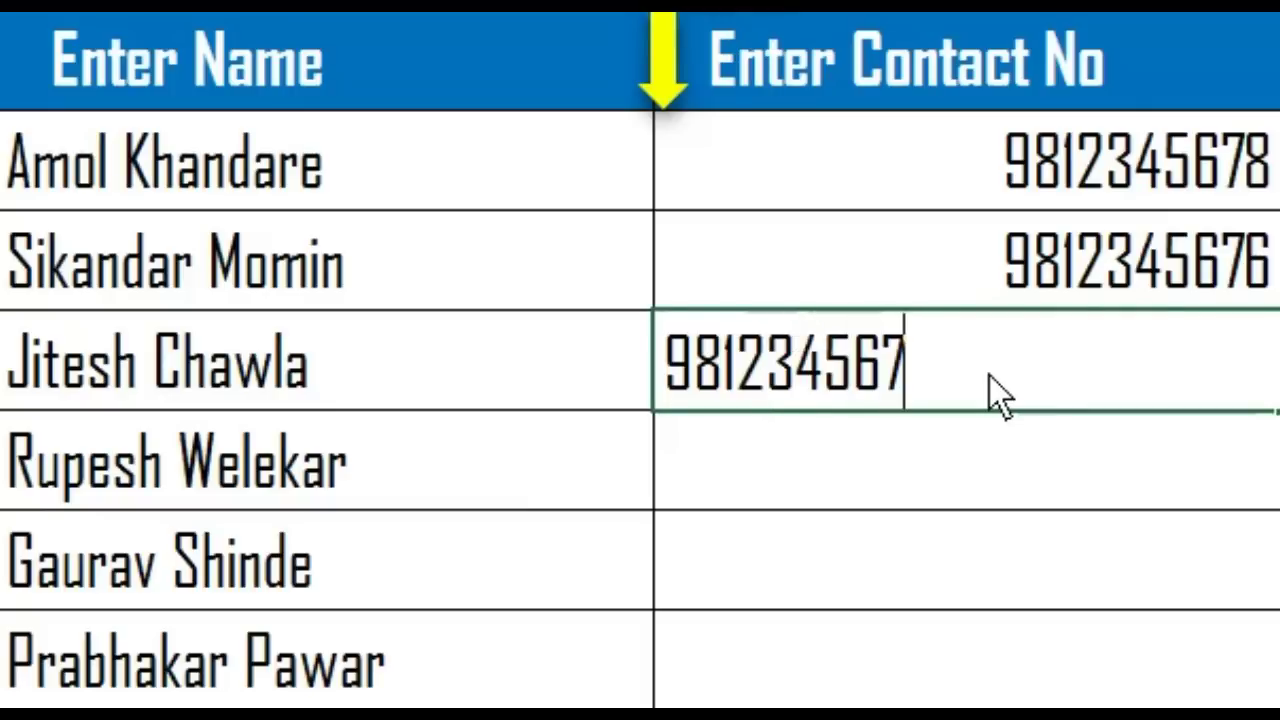
{"action": "type", "text": "6"}
{"action": "key", "text": "Return"}
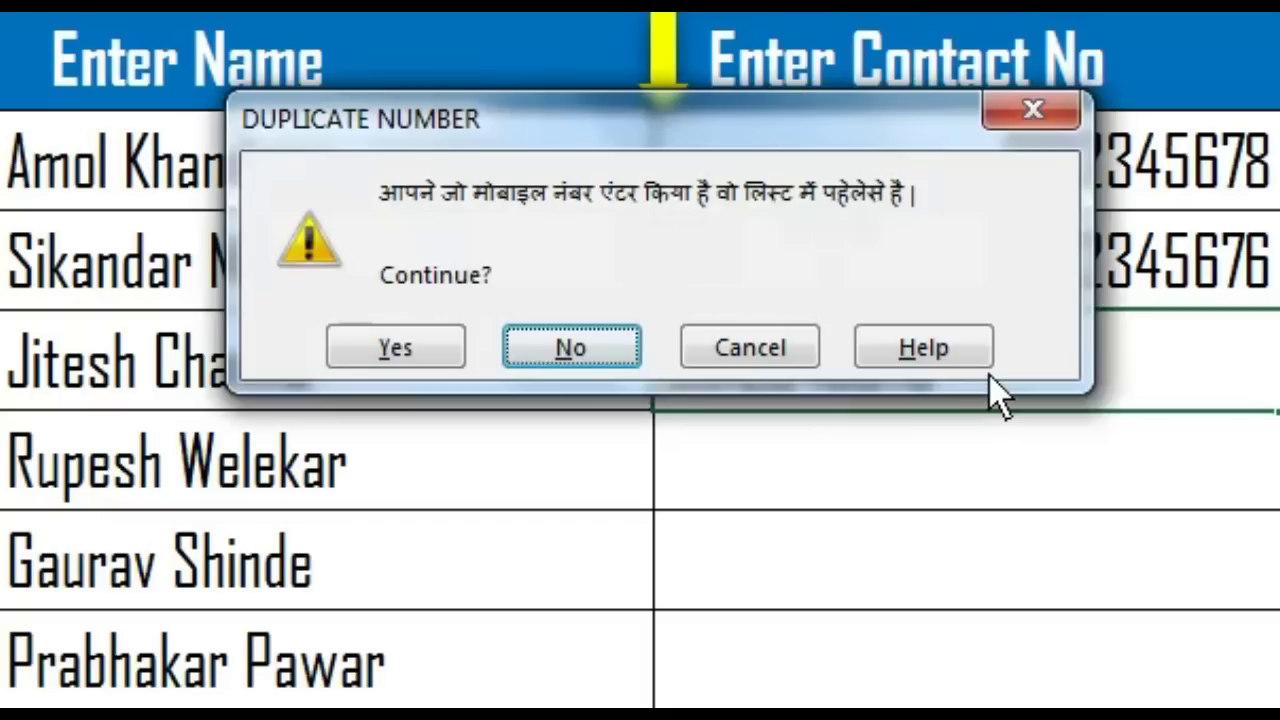
{"action": "left_click", "coordinate": [423, 350]}
{"action": "left_click", "coordinate": [1059, 399]}
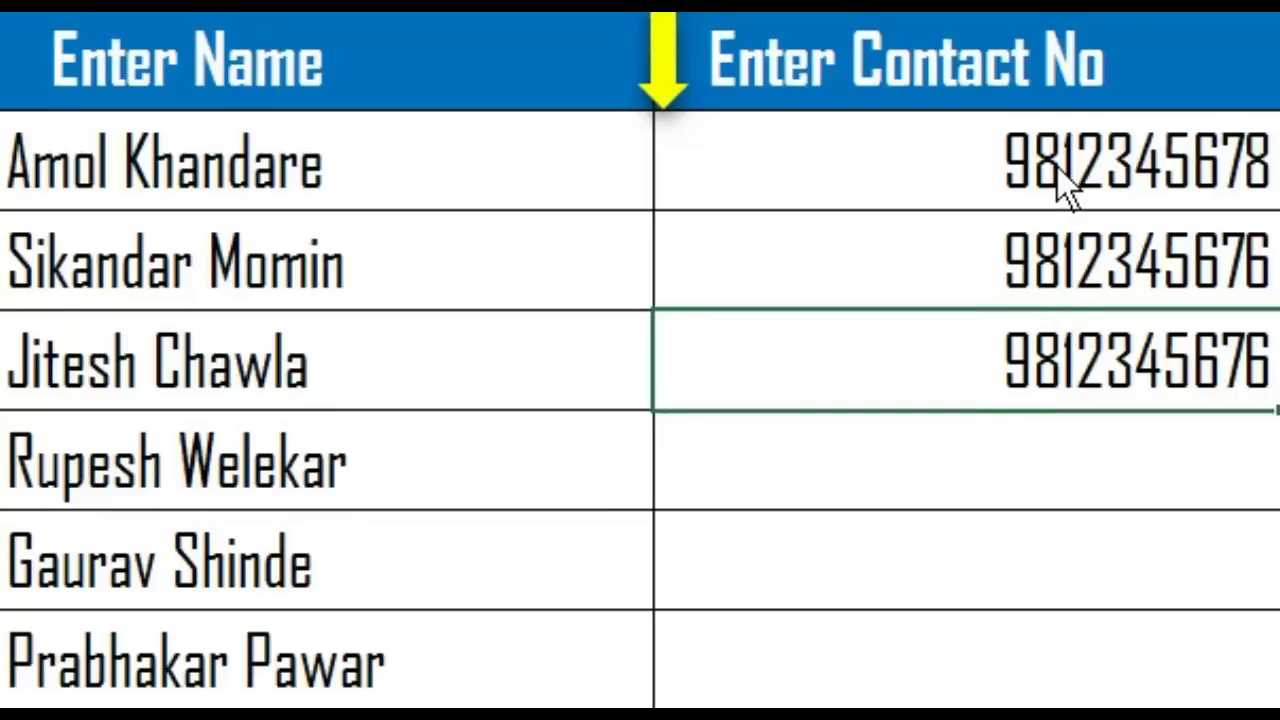
Select the contact number range, then give the third and fourth name cells a yellow fill
{"action": "left_click_drag", "start_coordinate": [1057, 167], "coordinate": [1051, 680]}
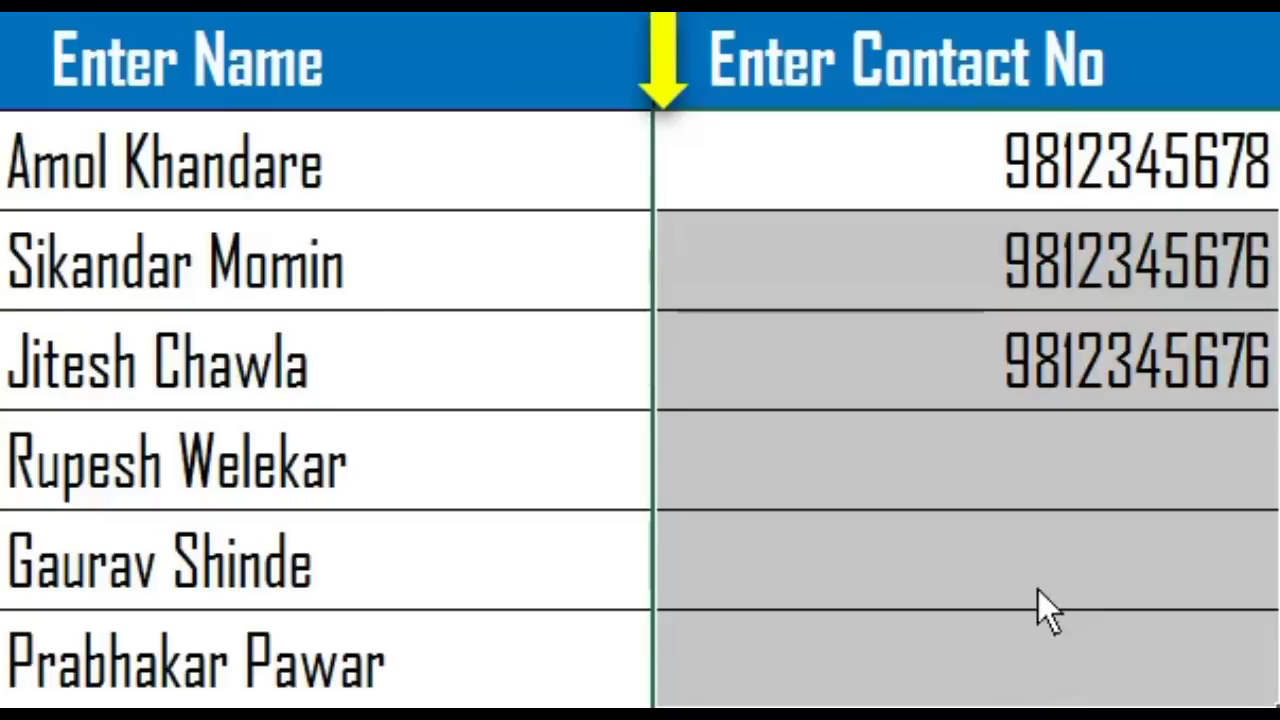
{"action": "left_click", "coordinate": [1048, 452]}
{"action": "key", "text": "Left"}
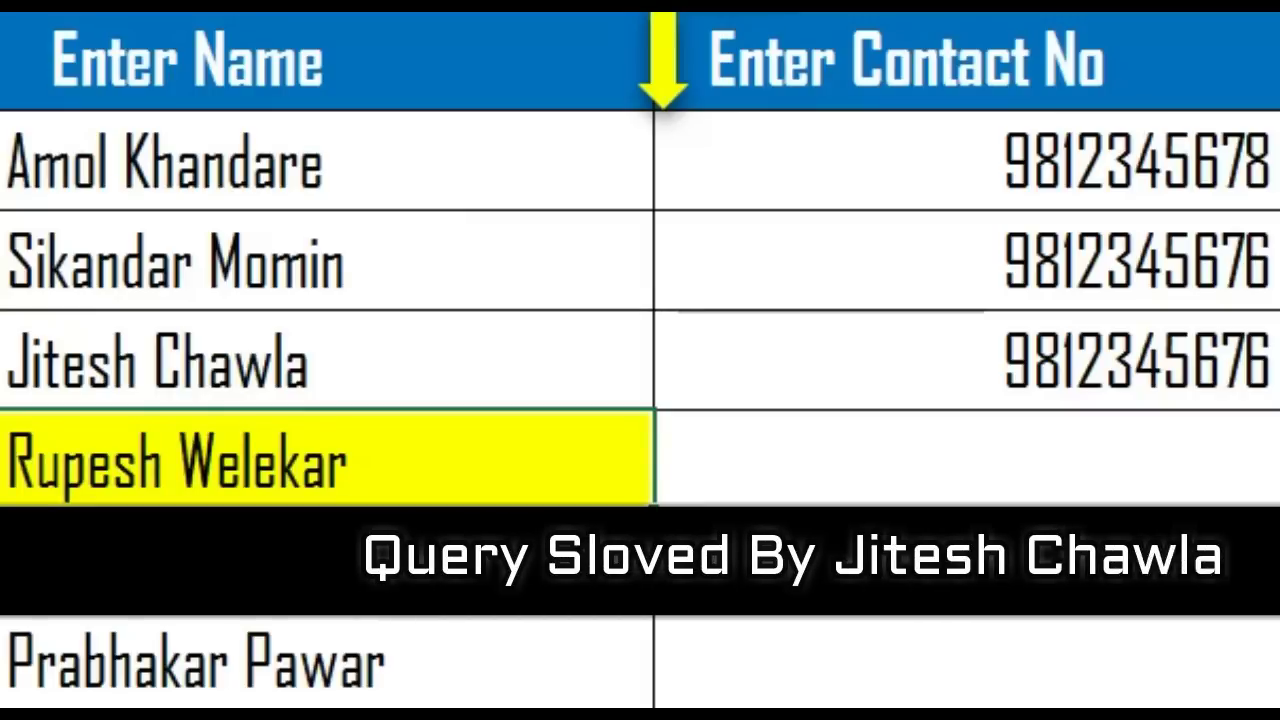
{"action": "left_click", "coordinate": [330, 360]}
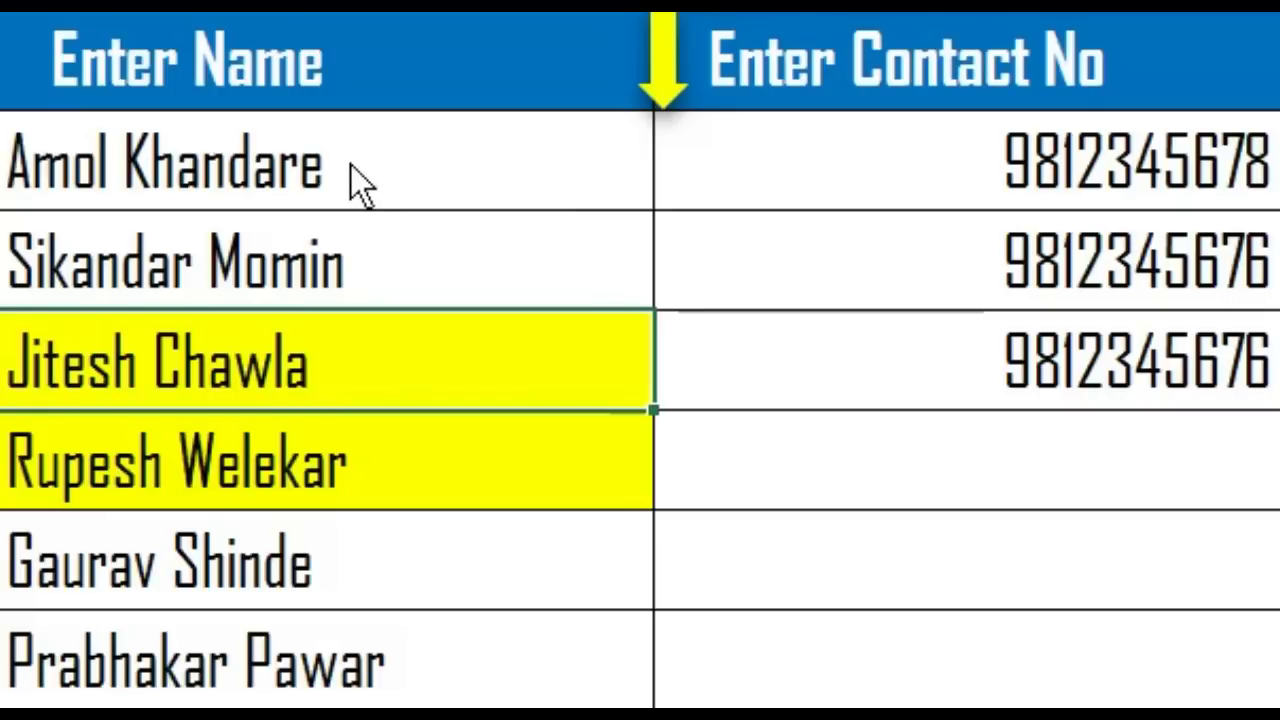
{"action": "key", "text": "Up"}
{"action": "key", "text": "Up"}
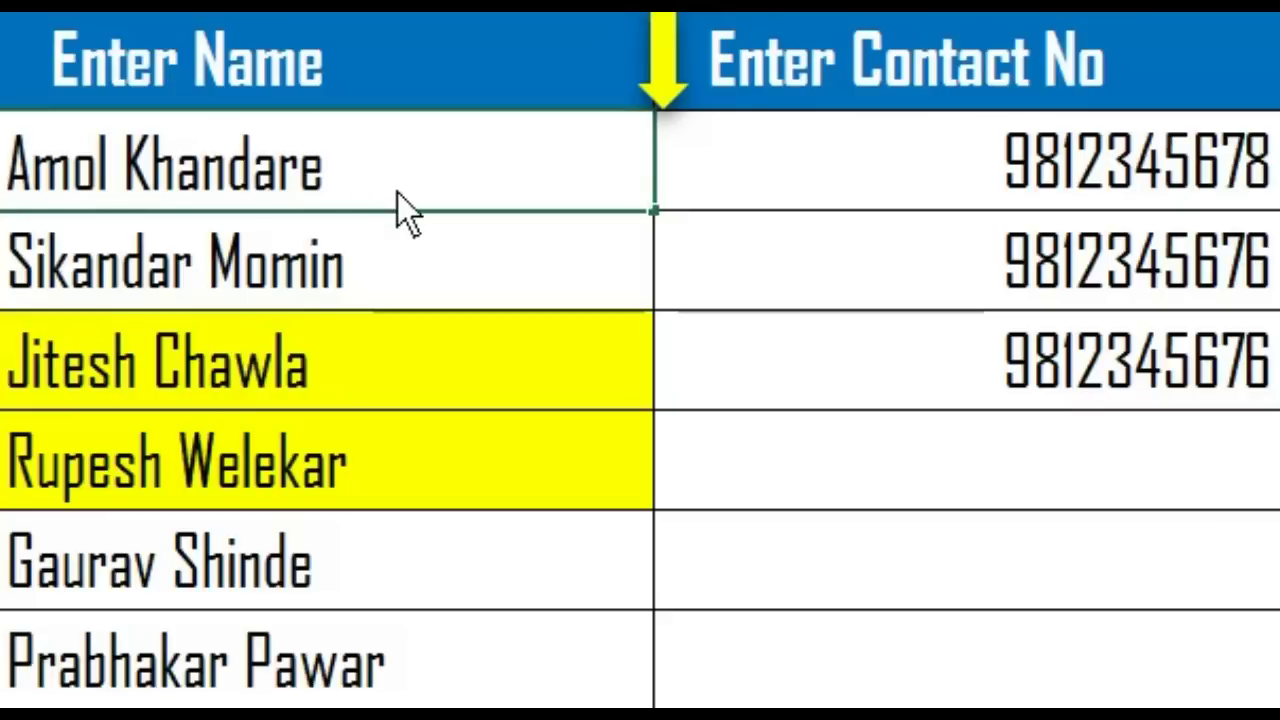
{"action": "key", "text": "Return"}
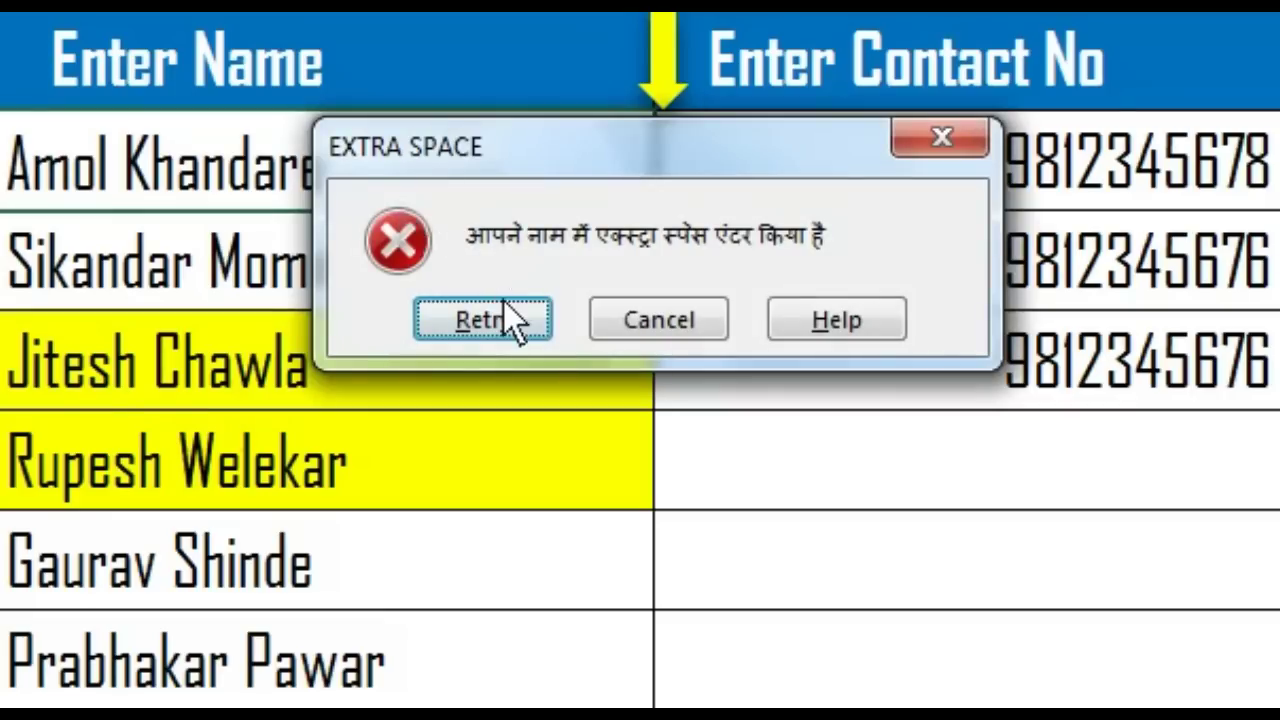
{"action": "left_click", "coordinate": [505, 315]}
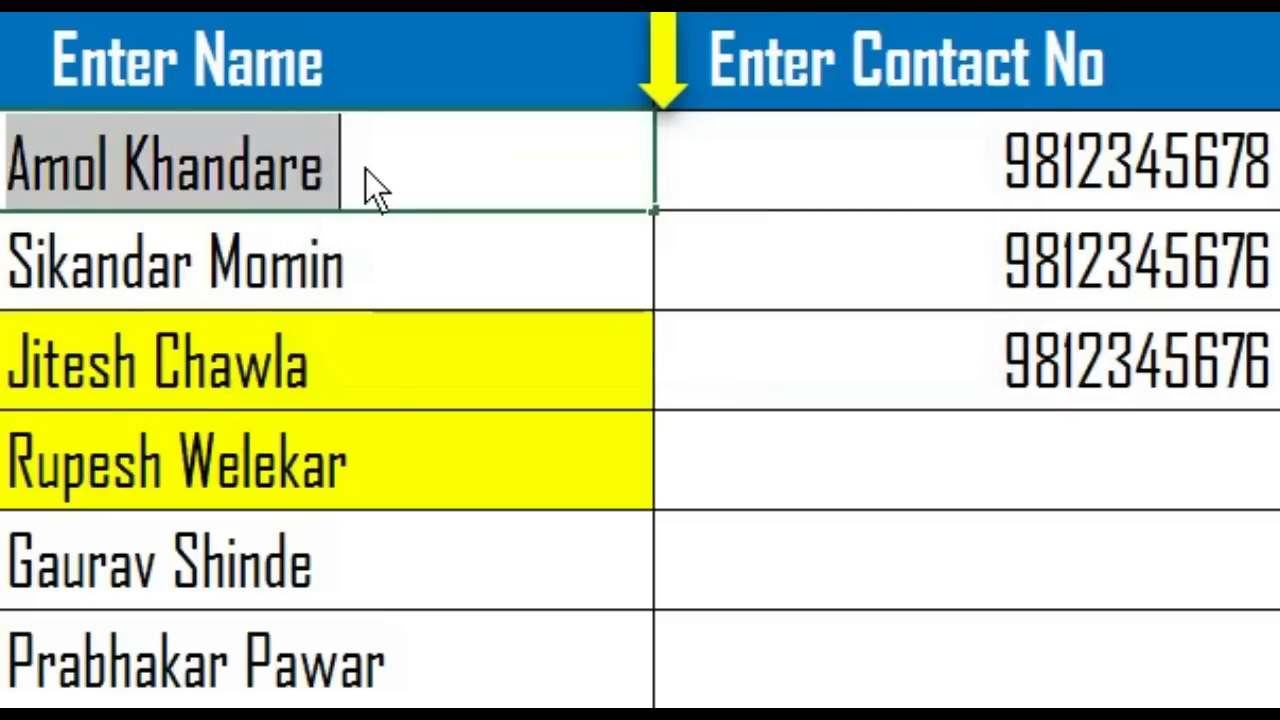
{"action": "left_click", "coordinate": [365, 169]}
{"action": "key", "text": "BackSpace"}
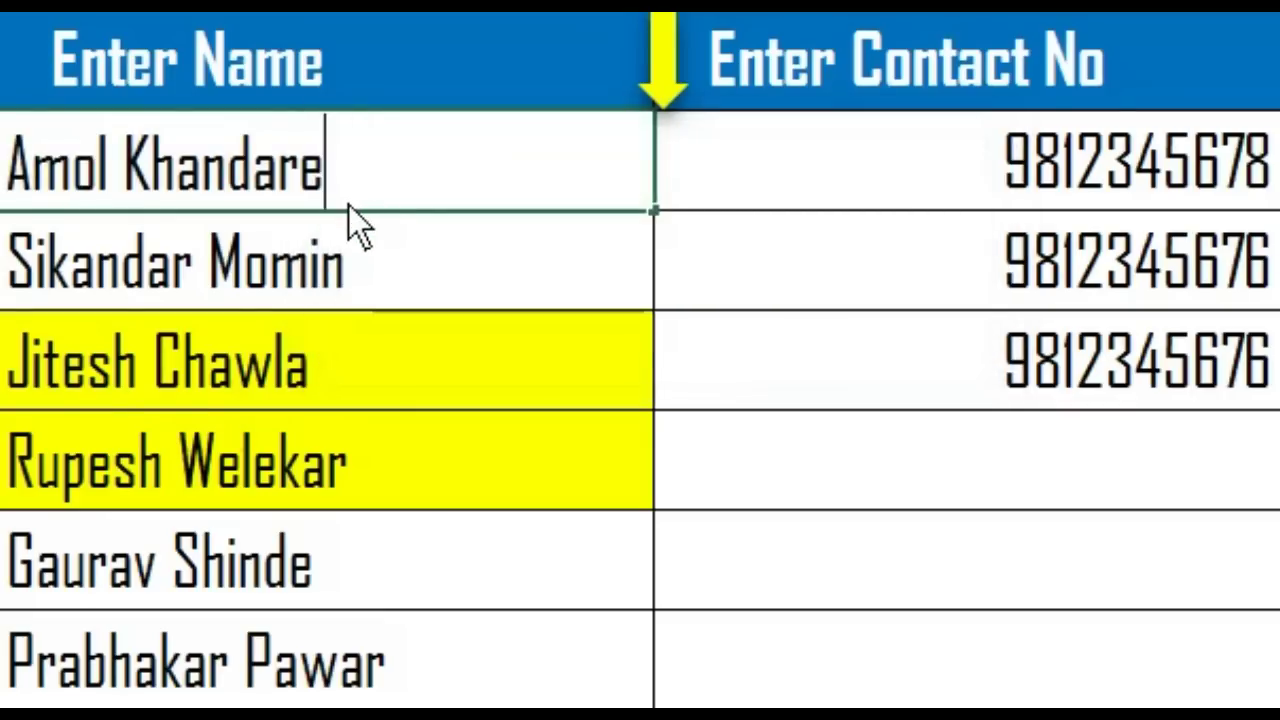
{"action": "key", "text": "Return"}
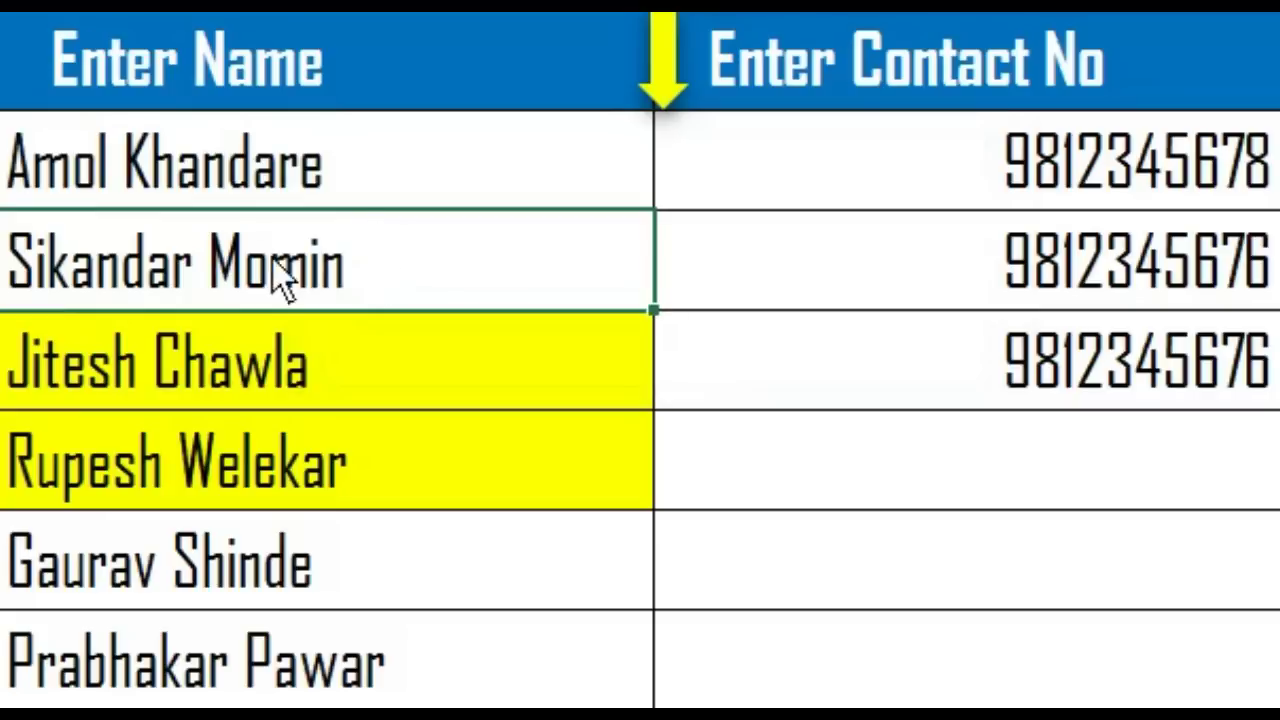
{"action": "double_click", "coordinate": [117, 158]}
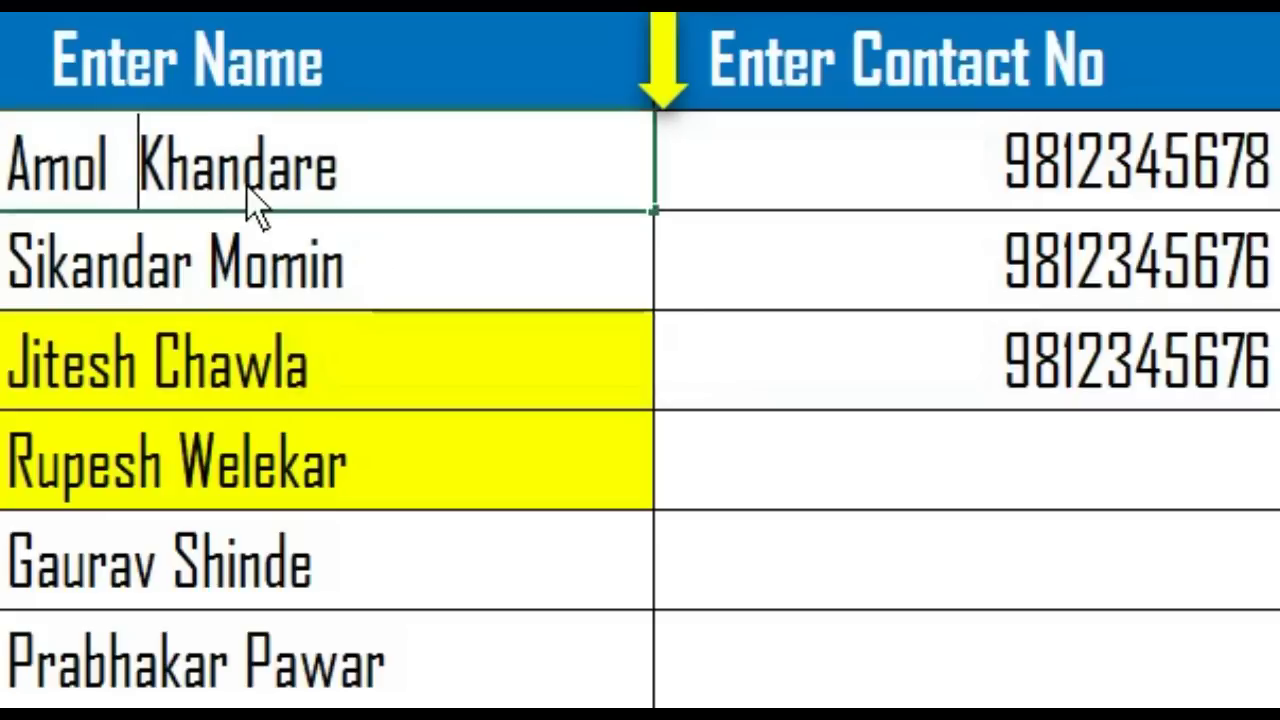
{"action": "key", "text": "Return"}
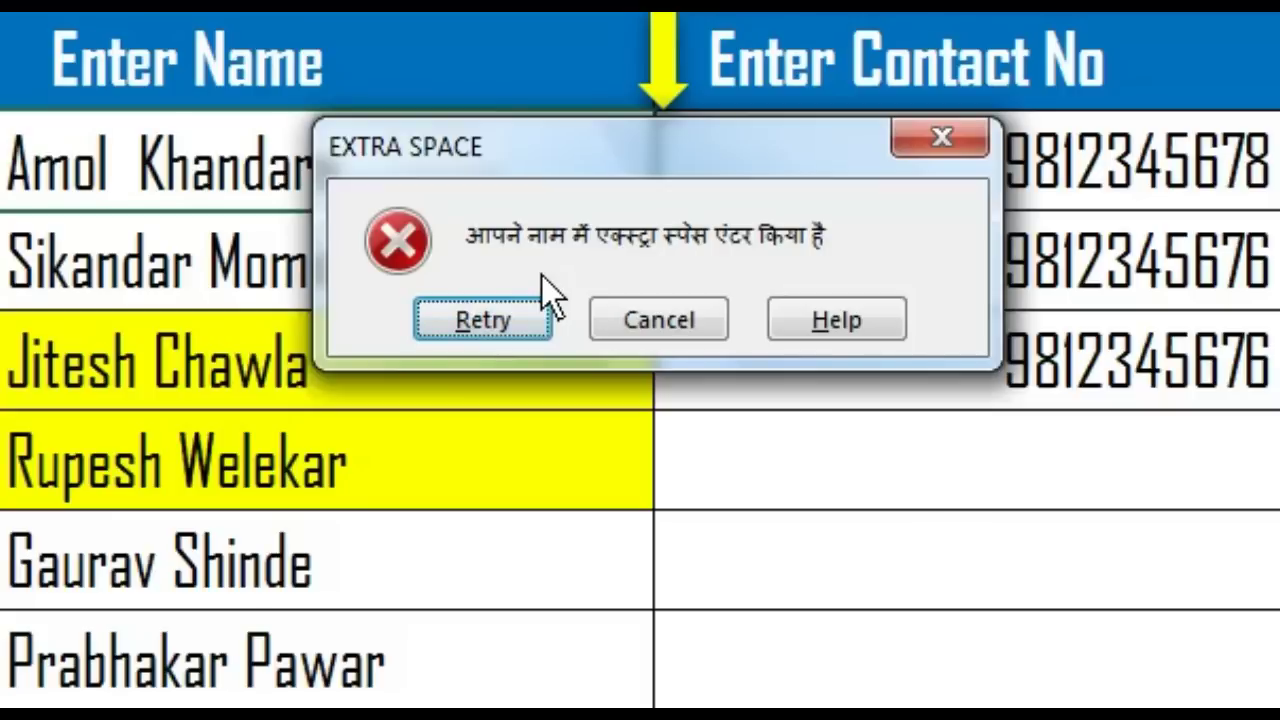
{"action": "left_click", "coordinate": [633, 331]}
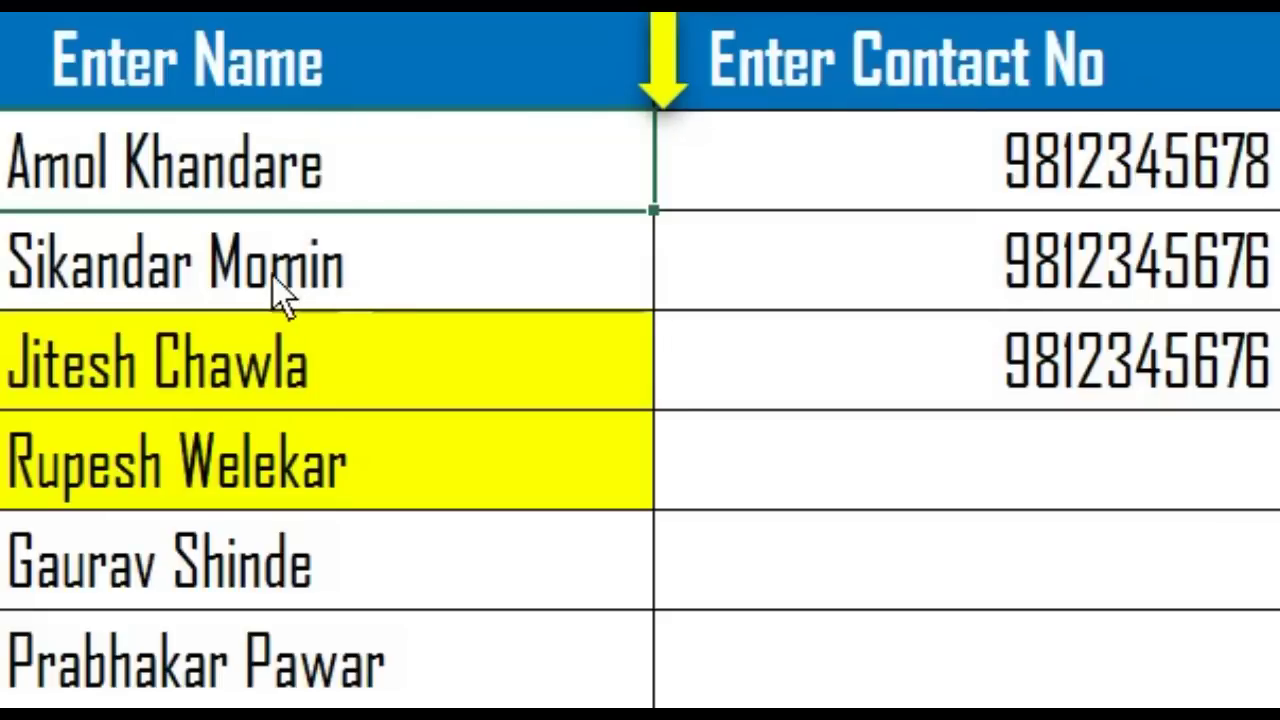
{"action": "double_click", "coordinate": [12, 262]}
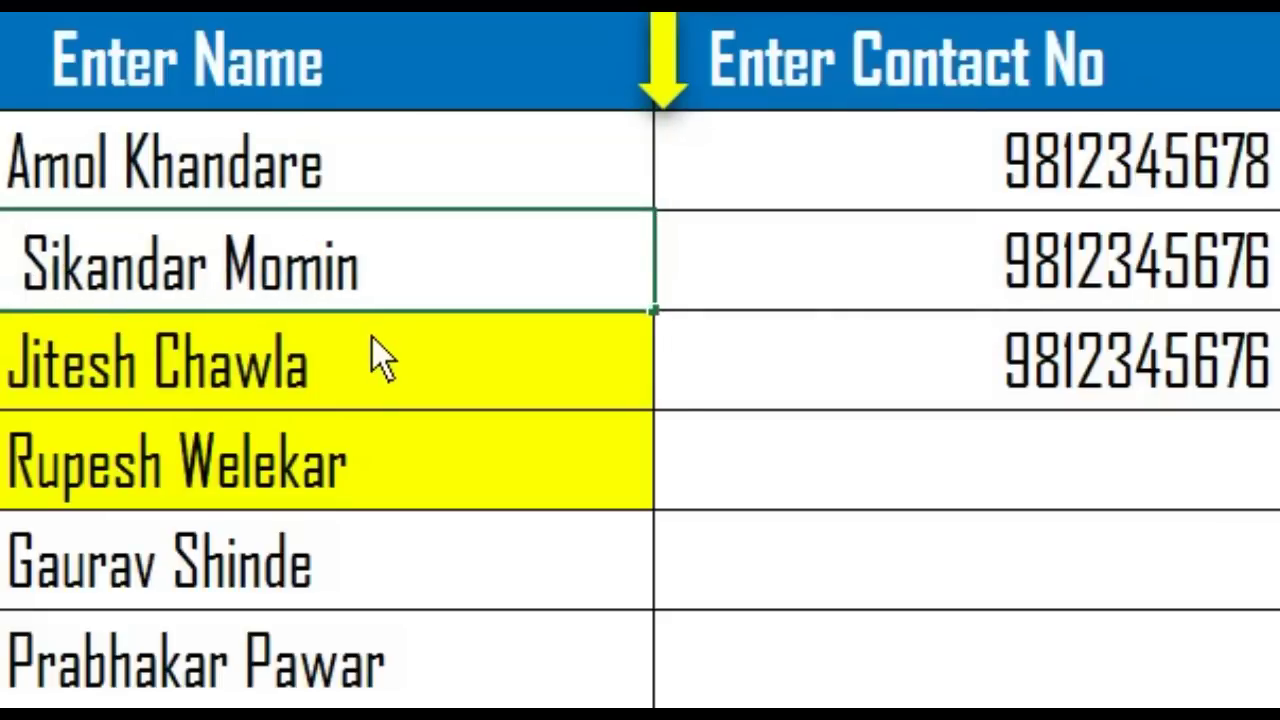
{"action": "key", "text": "Return"}
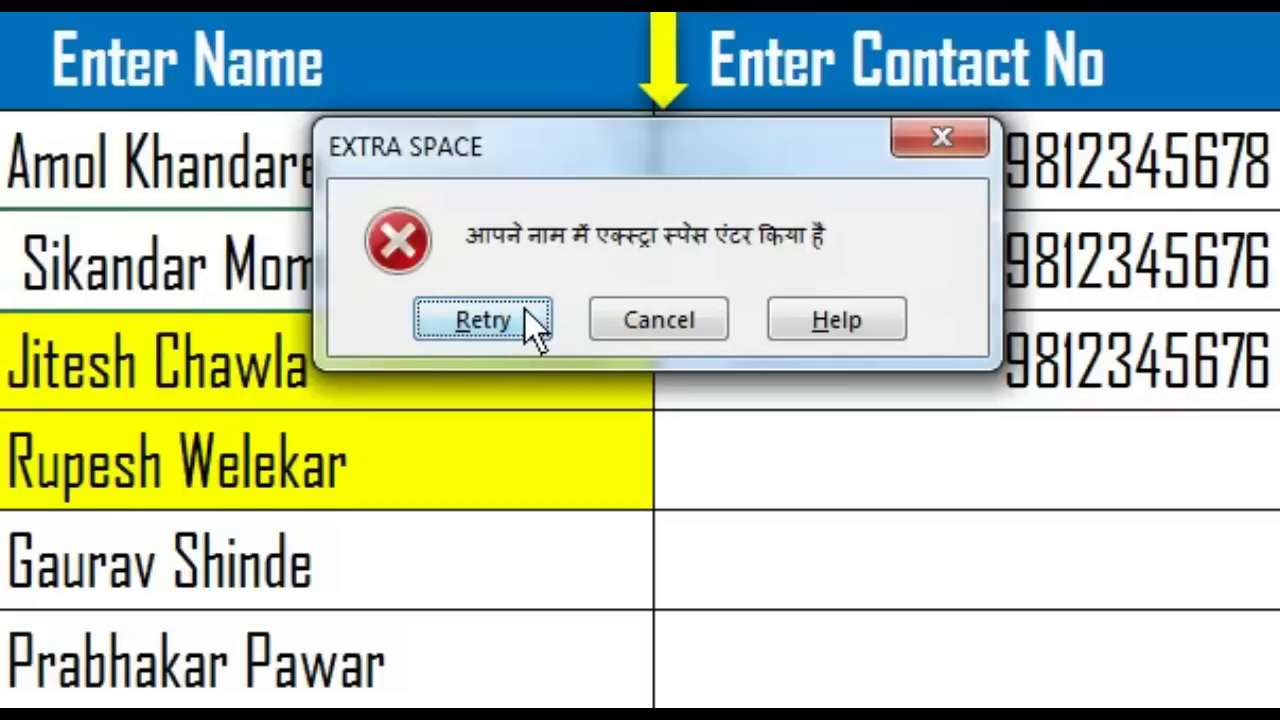
{"action": "left_click", "coordinate": [634, 330]}
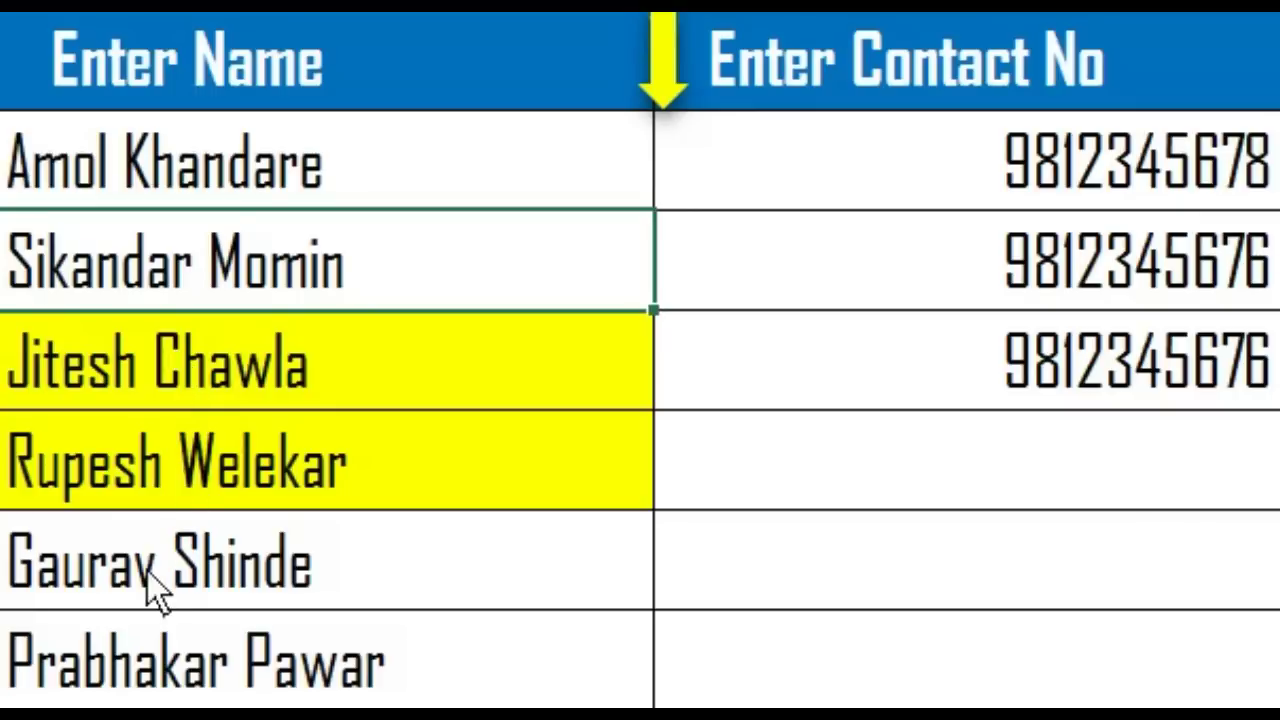
{"action": "left_click", "coordinate": [198, 562]}
{"action": "double_click", "coordinate": [177, 571]}
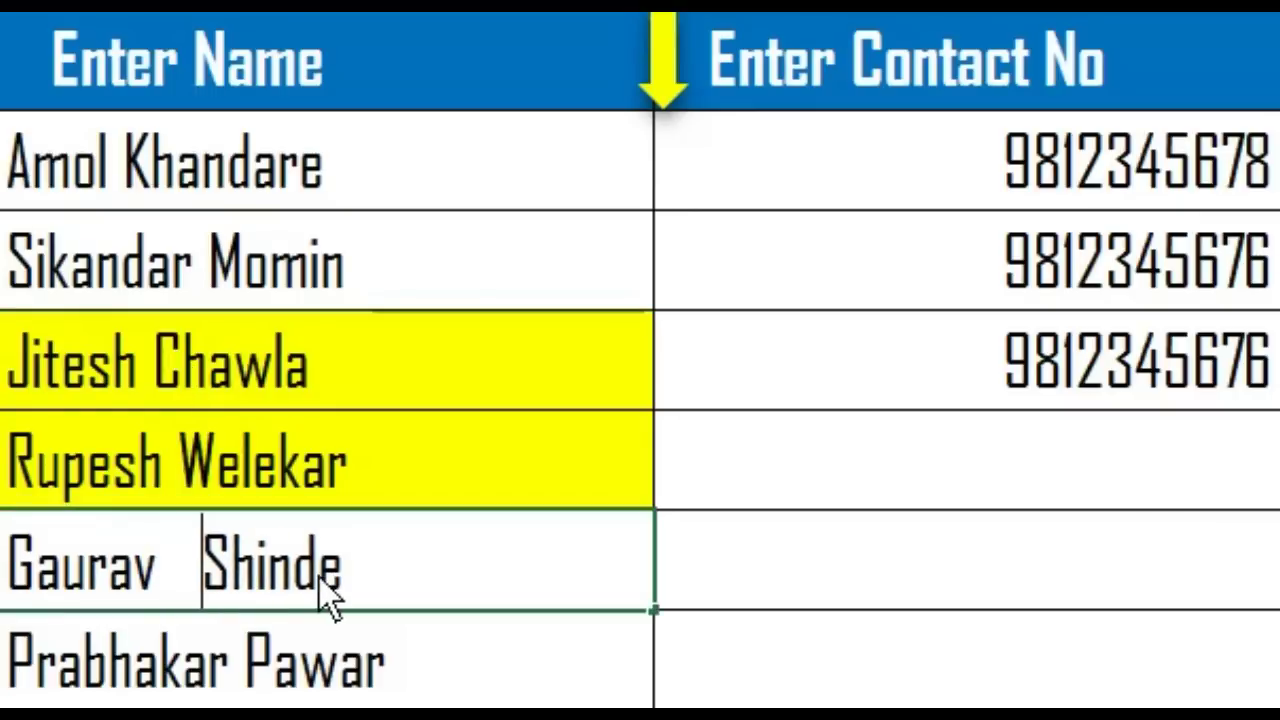
{"action": "key", "text": "Return"}
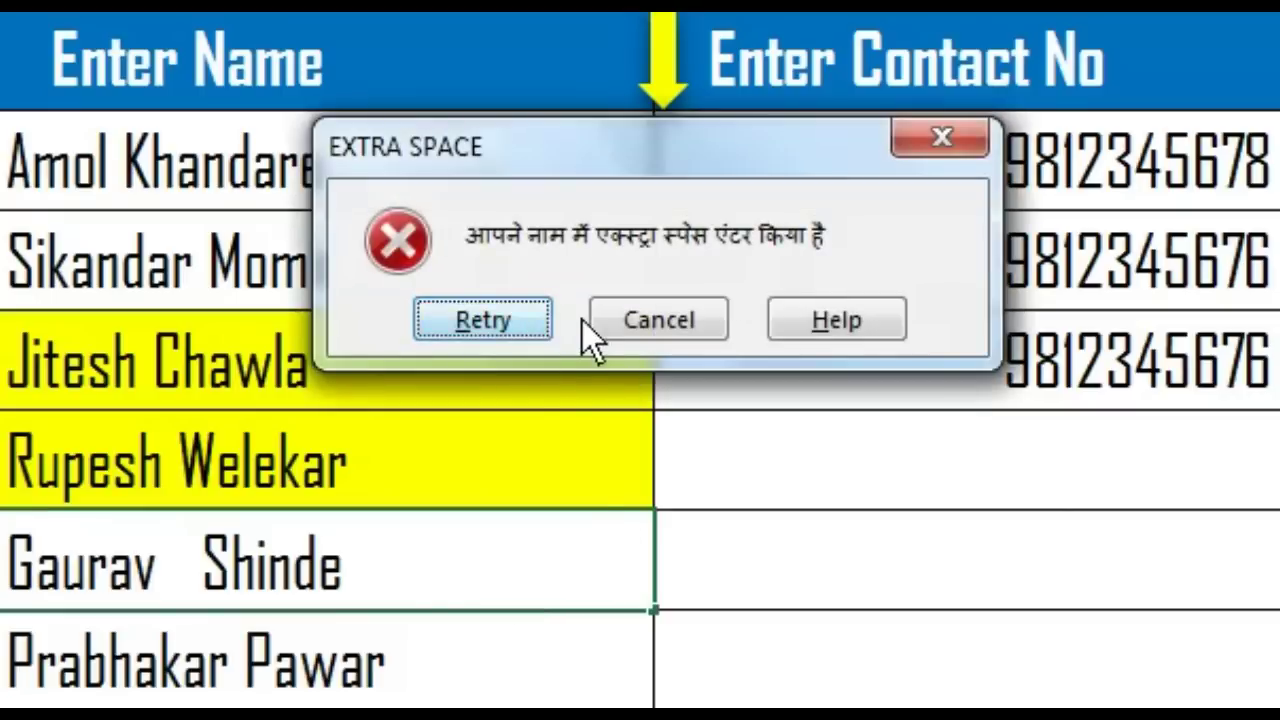
{"action": "left_click", "coordinate": [620, 320]}
{"action": "double_click", "coordinate": [410, 652]}
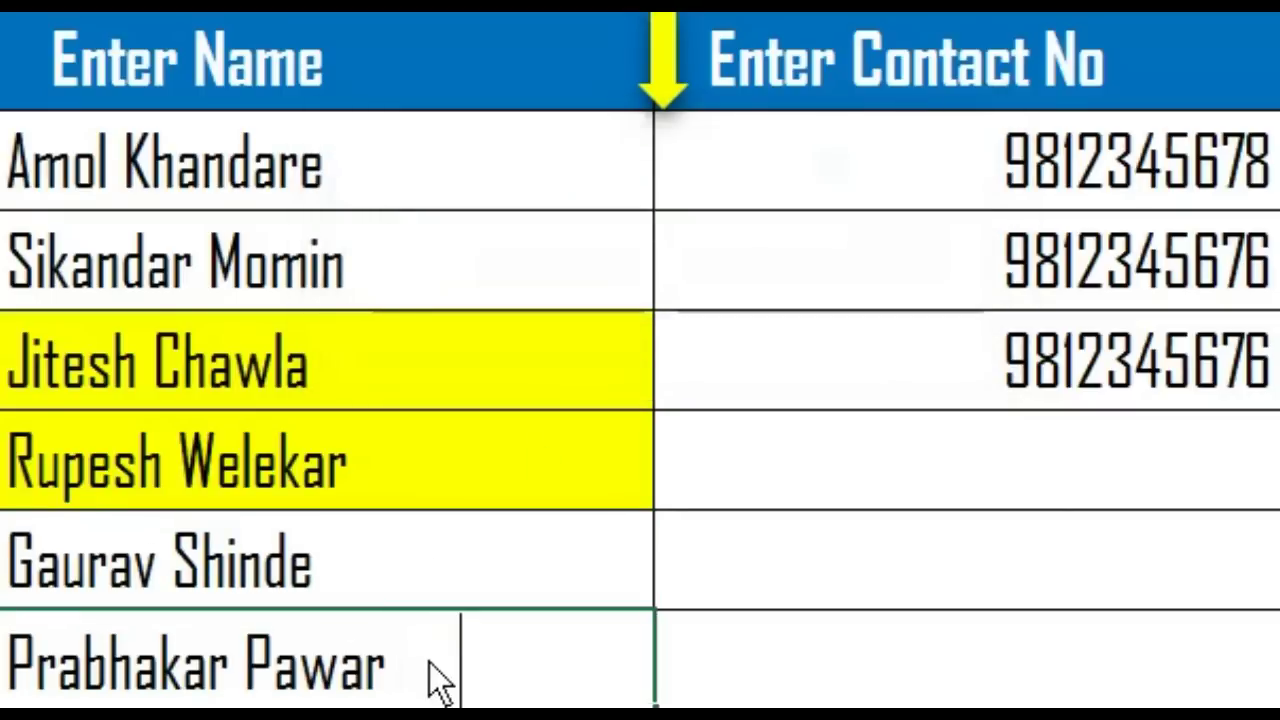
{"action": "key", "text": "Return"}
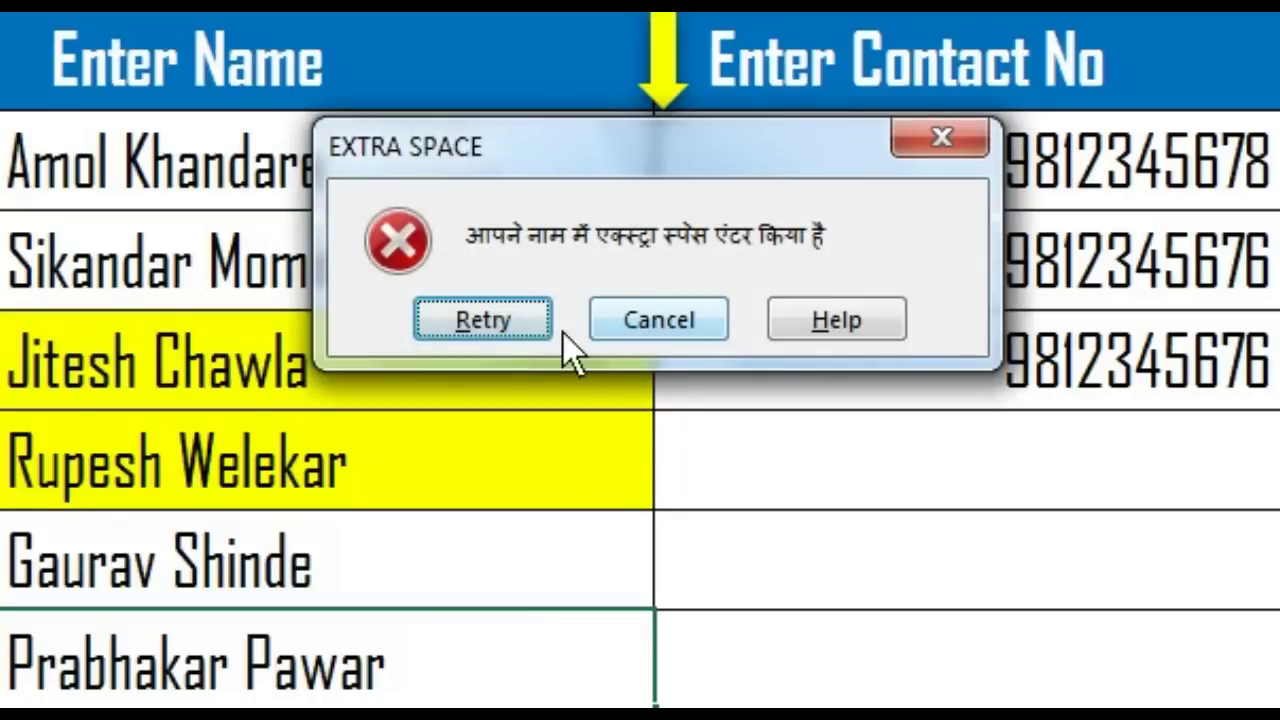
{"action": "left_click", "coordinate": [626, 322]}
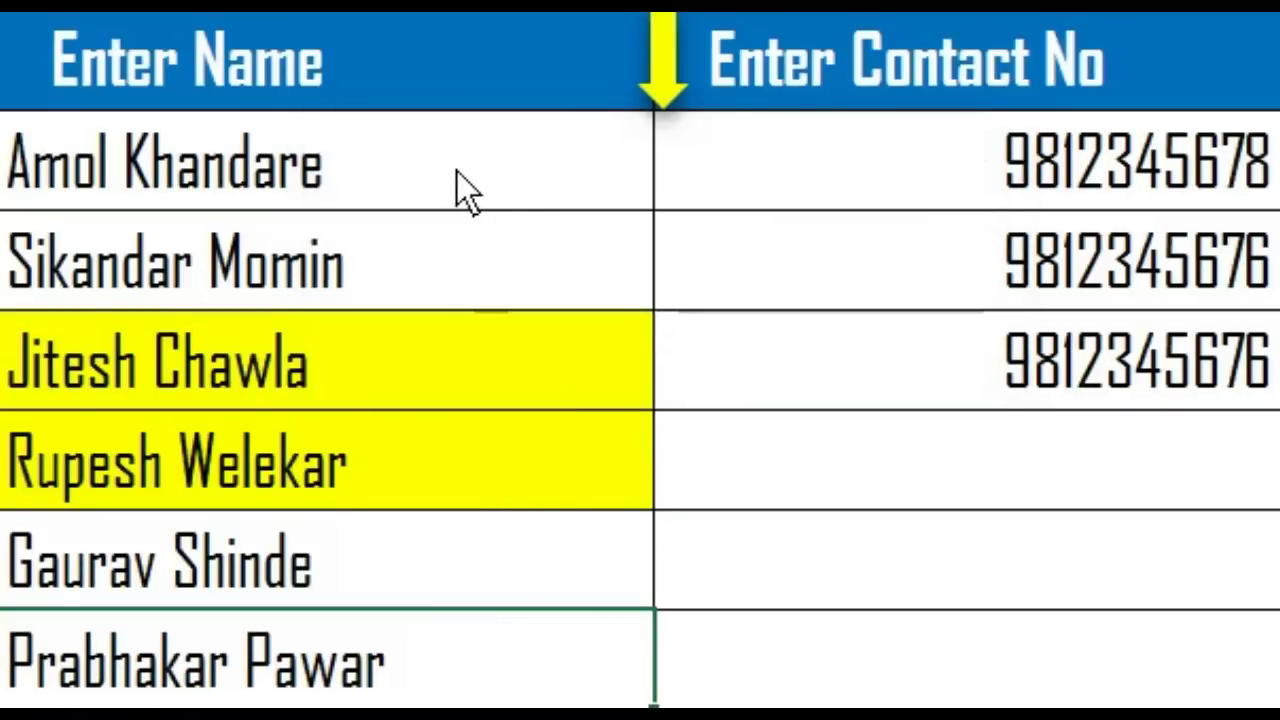
{"action": "left_click", "coordinate": [440, 255]}
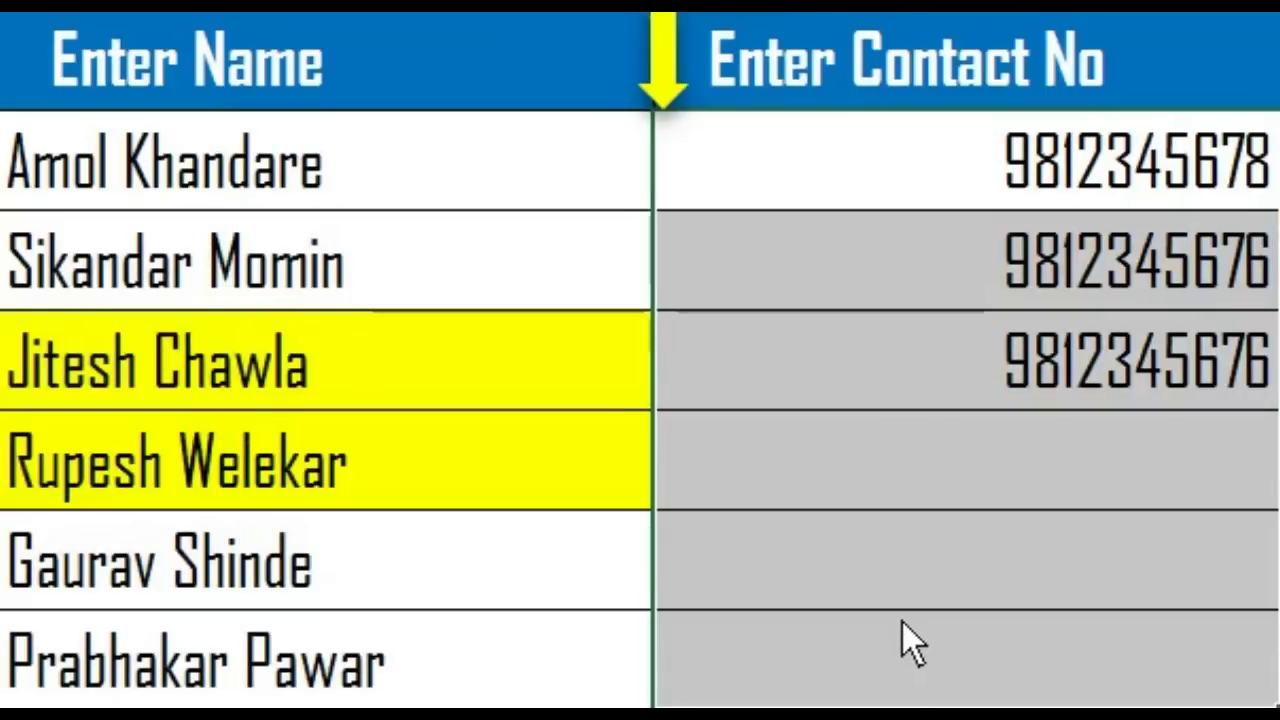
Select the contact cell beside the fifth name
{"action": "left_click", "coordinate": [904, 566]}
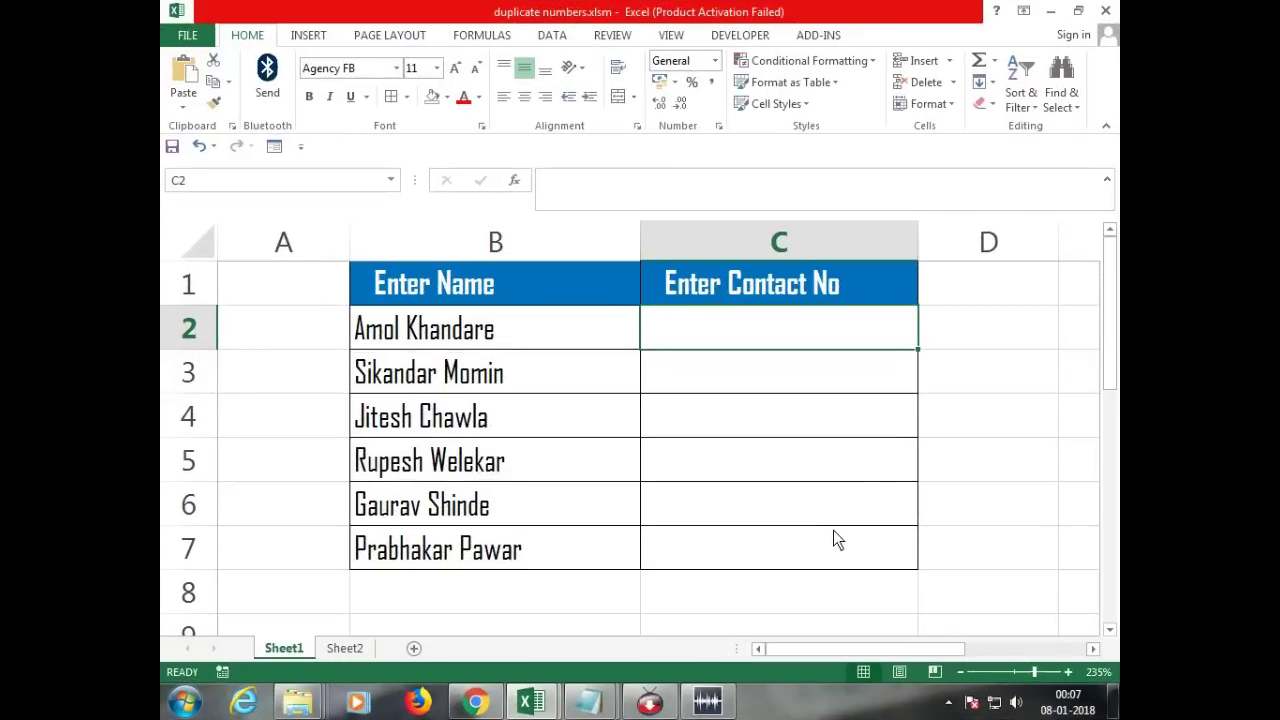
{"action": "left_click", "coordinate": [1093, 649]}
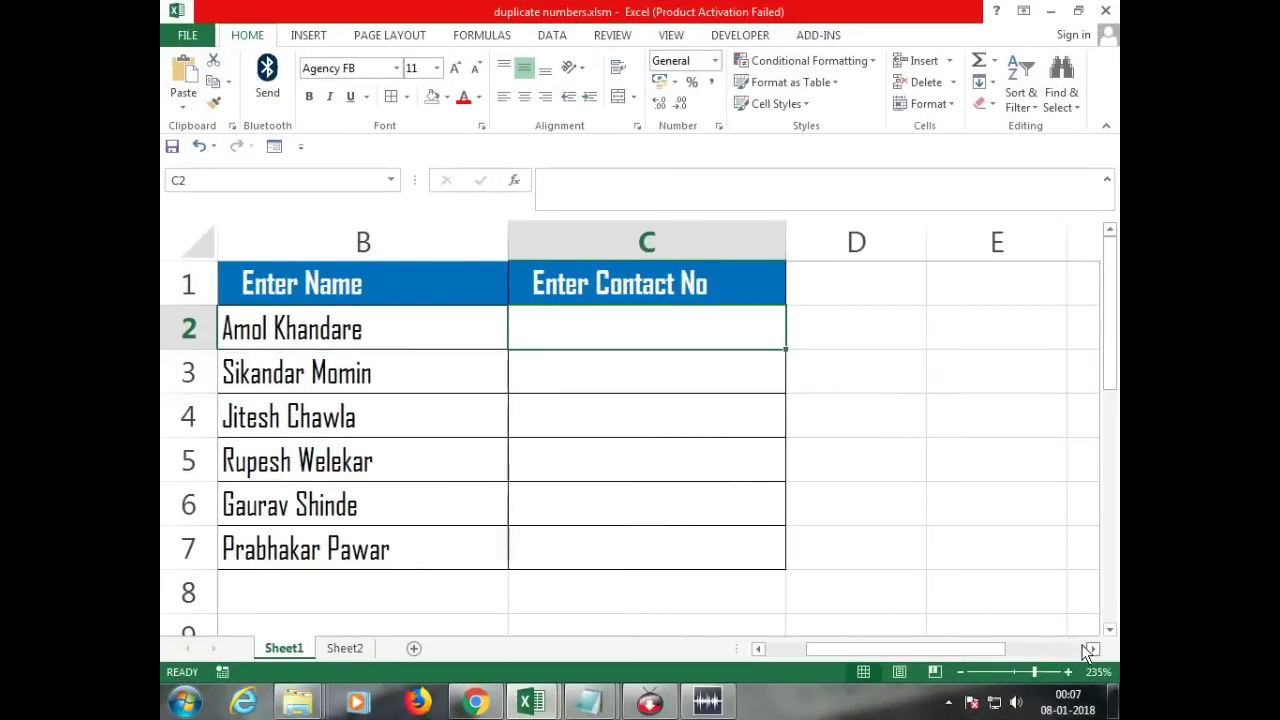
{"action": "left_click", "coordinate": [377, 246]}
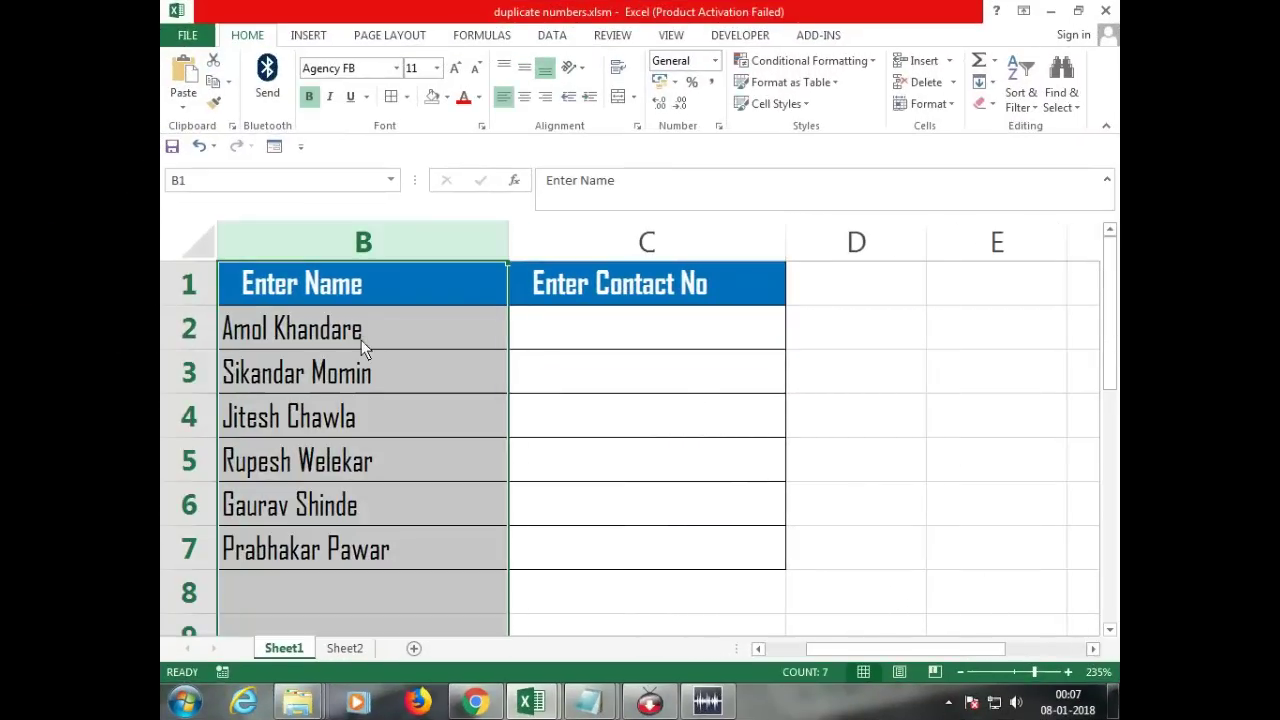
{"action": "left_click_drag", "start_coordinate": [361, 330], "coordinate": [361, 505]}
{"action": "left_click", "coordinate": [676, 235]}
{"action": "left_click", "coordinate": [672, 358]}
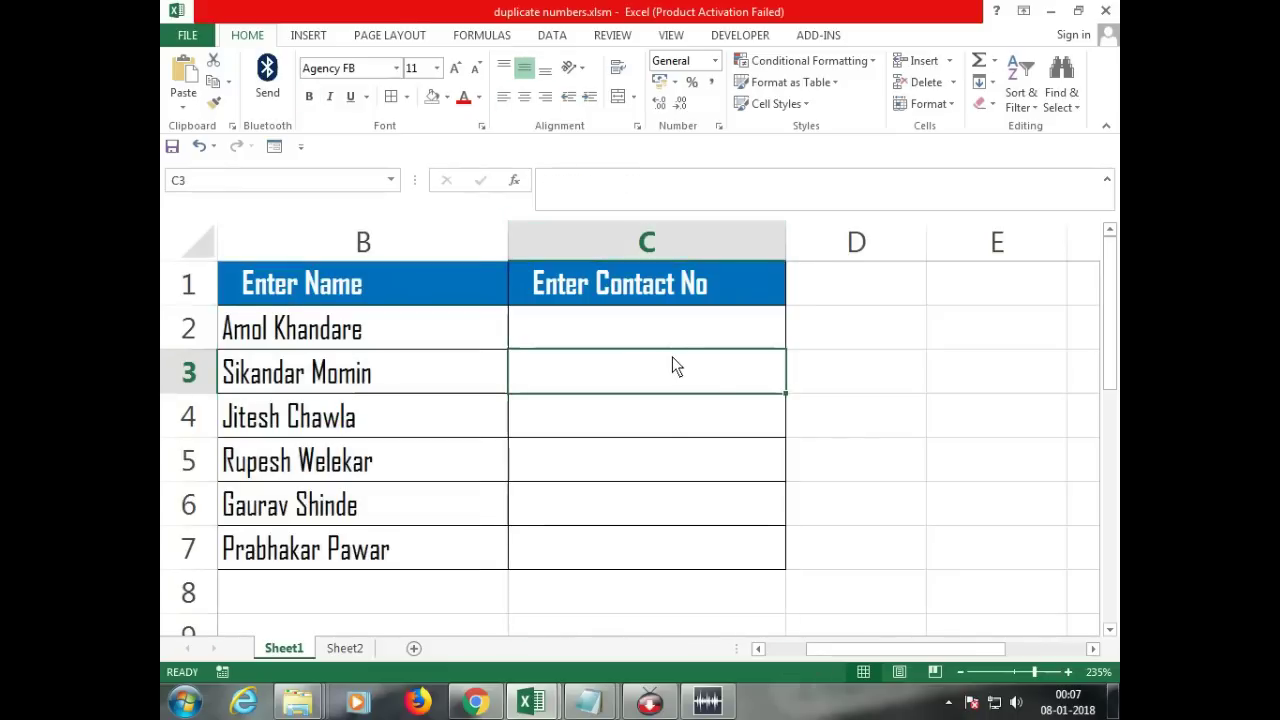
{"action": "left_click", "coordinate": [671, 338]}
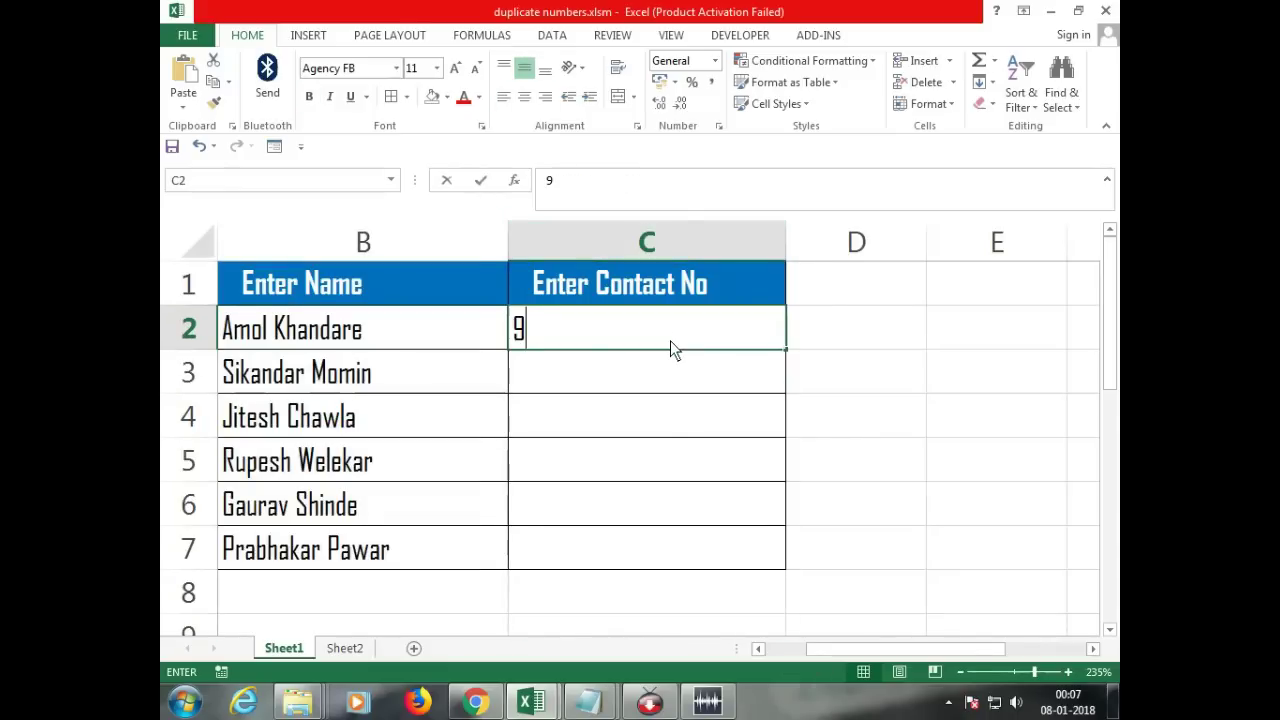
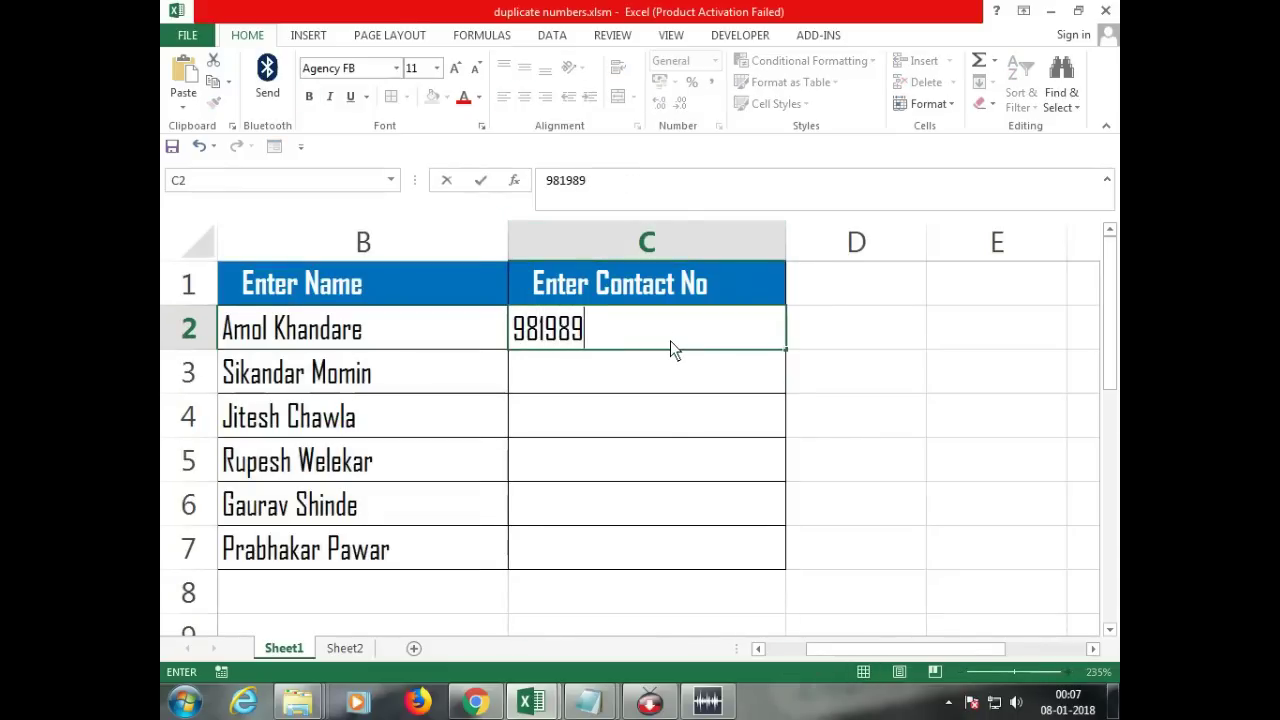
{"action": "key", "text": "Return"}
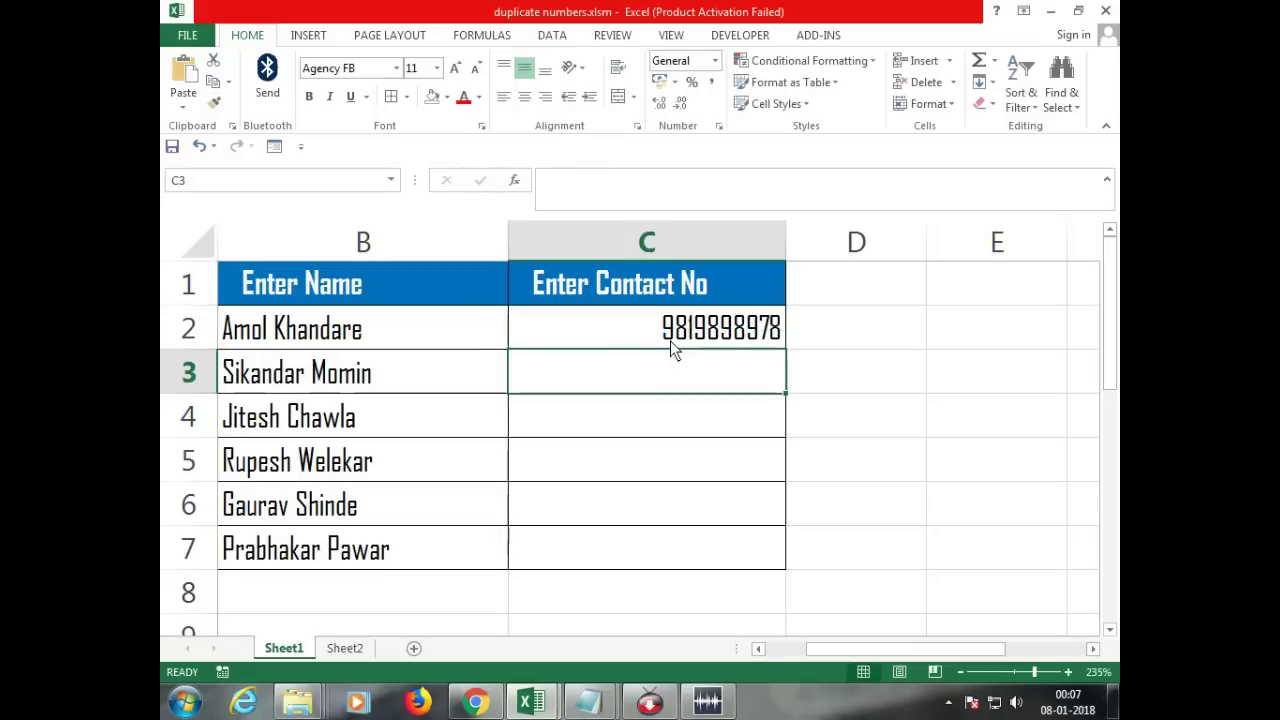
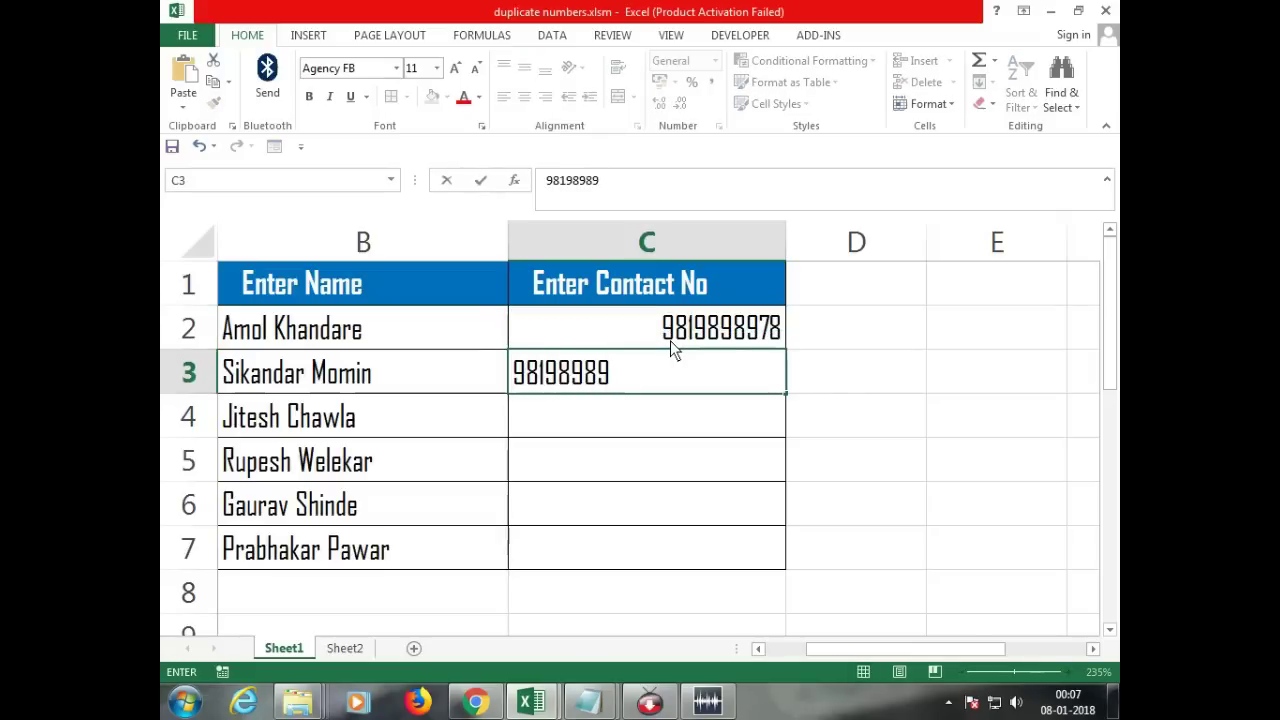
{"action": "key", "text": "Return"}
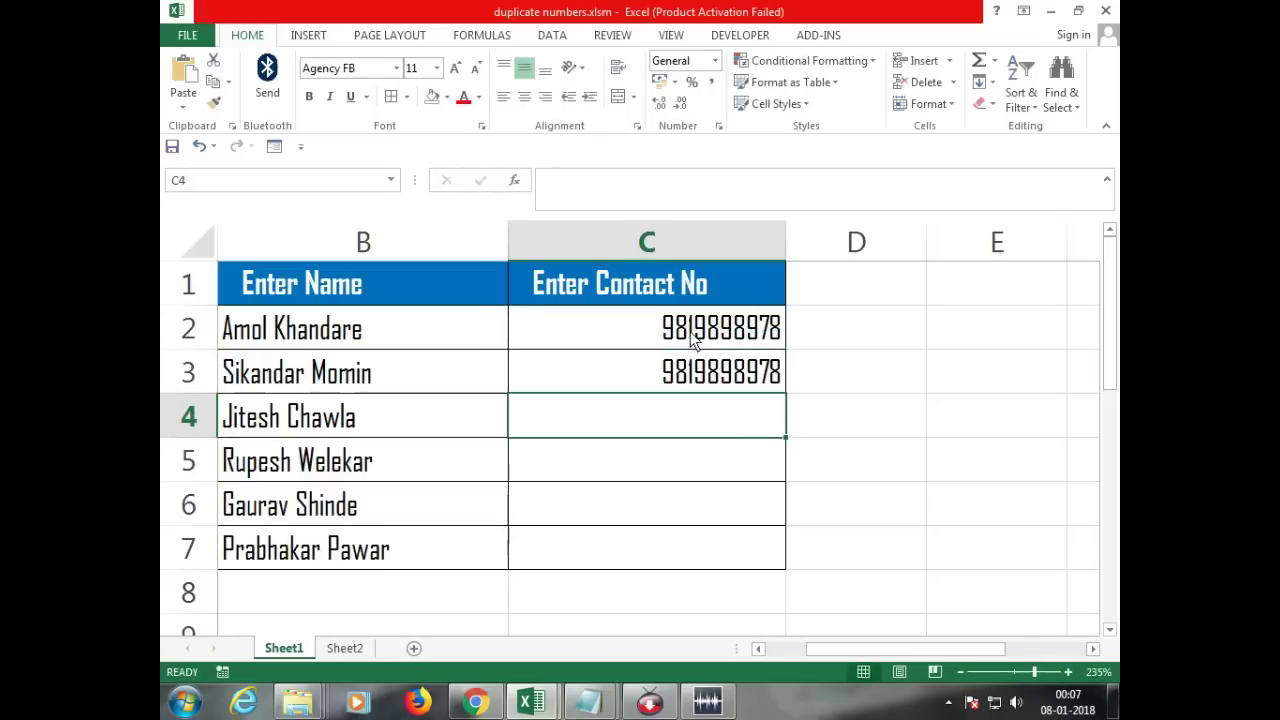
Clear the test contact numbers from C2:C4
{"action": "left_click_drag", "start_coordinate": [690, 331], "coordinate": [698, 432]}
{"action": "key", "text": "Delete"}
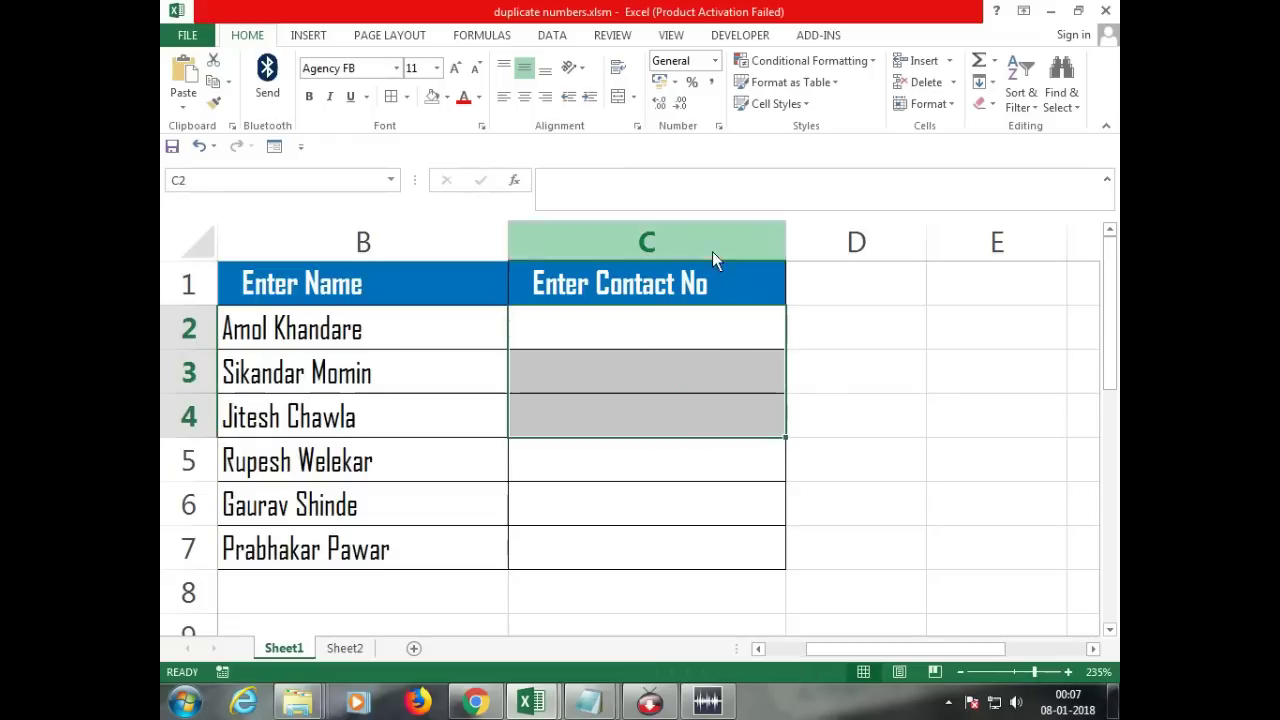
{"action": "left_click", "coordinate": [707, 366]}
{"action": "left_click", "coordinate": [800, 330]}
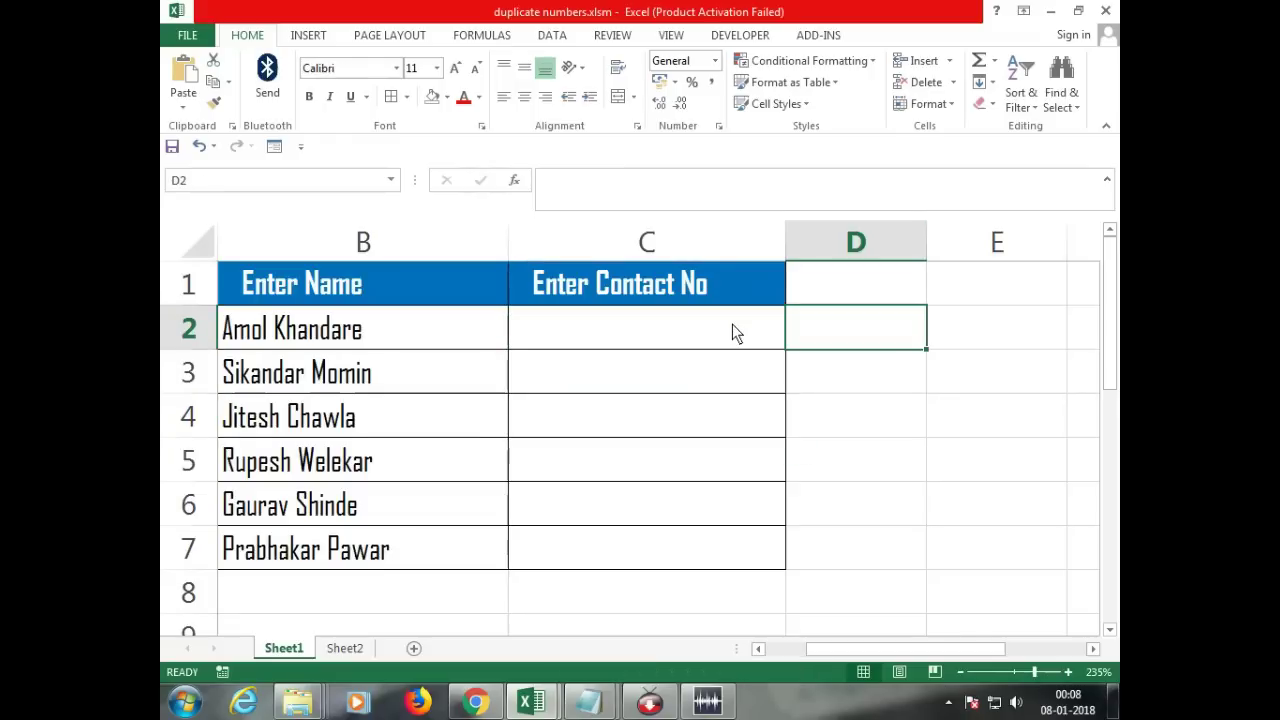
{"action": "left_click", "coordinate": [730, 333]}
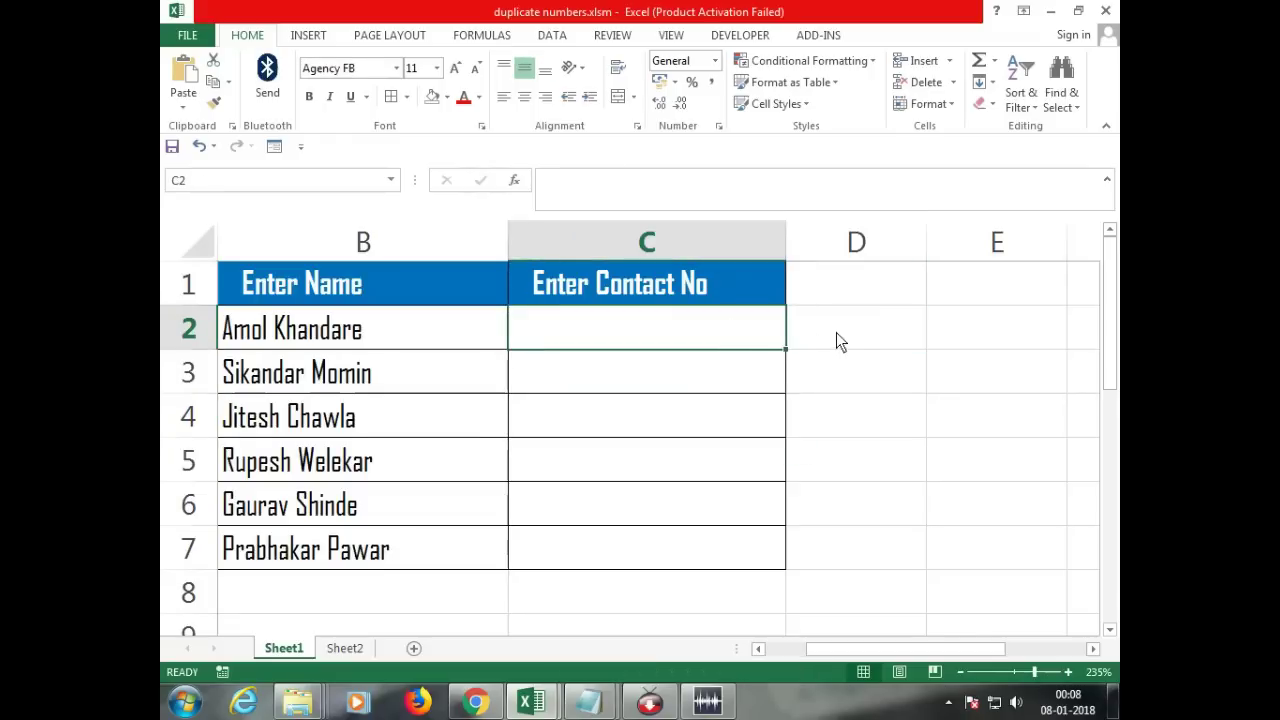
Enter the duplicate-check formula =COUNTIF(C:C,C2)=1 in D2
{"action": "left_click", "coordinate": [891, 335]}
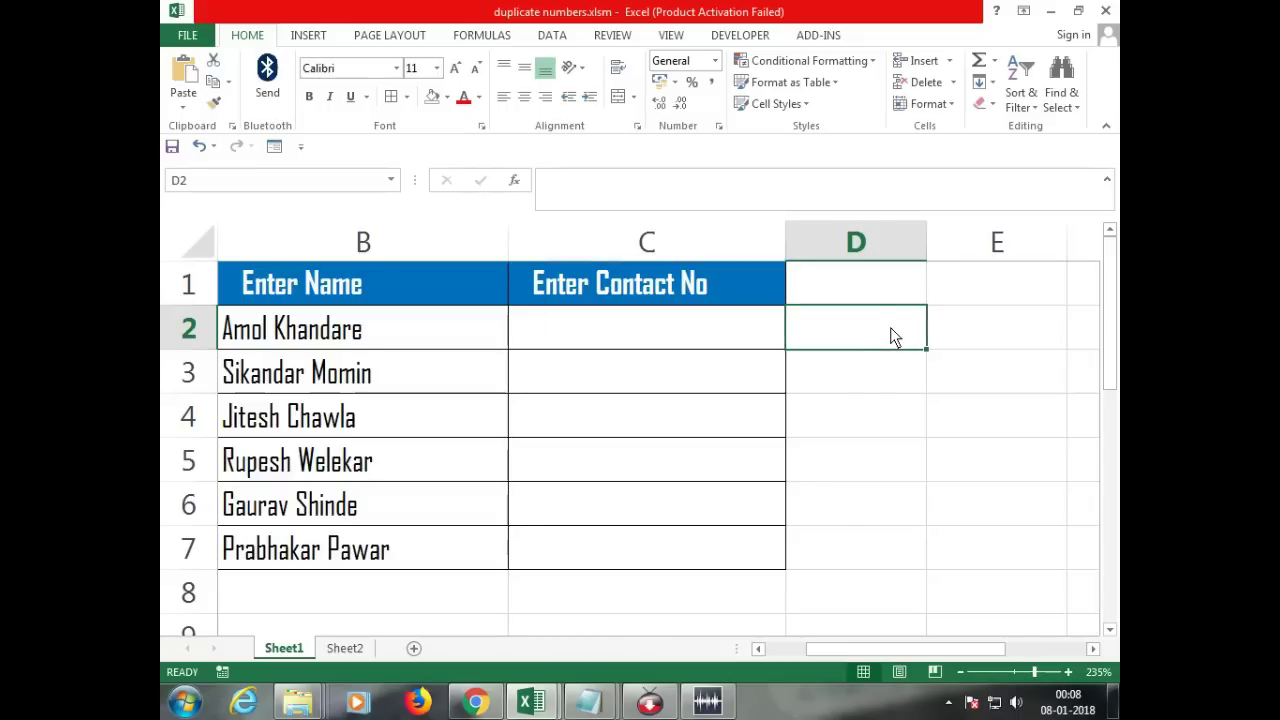
{"action": "type", "text": "=COUNT"}
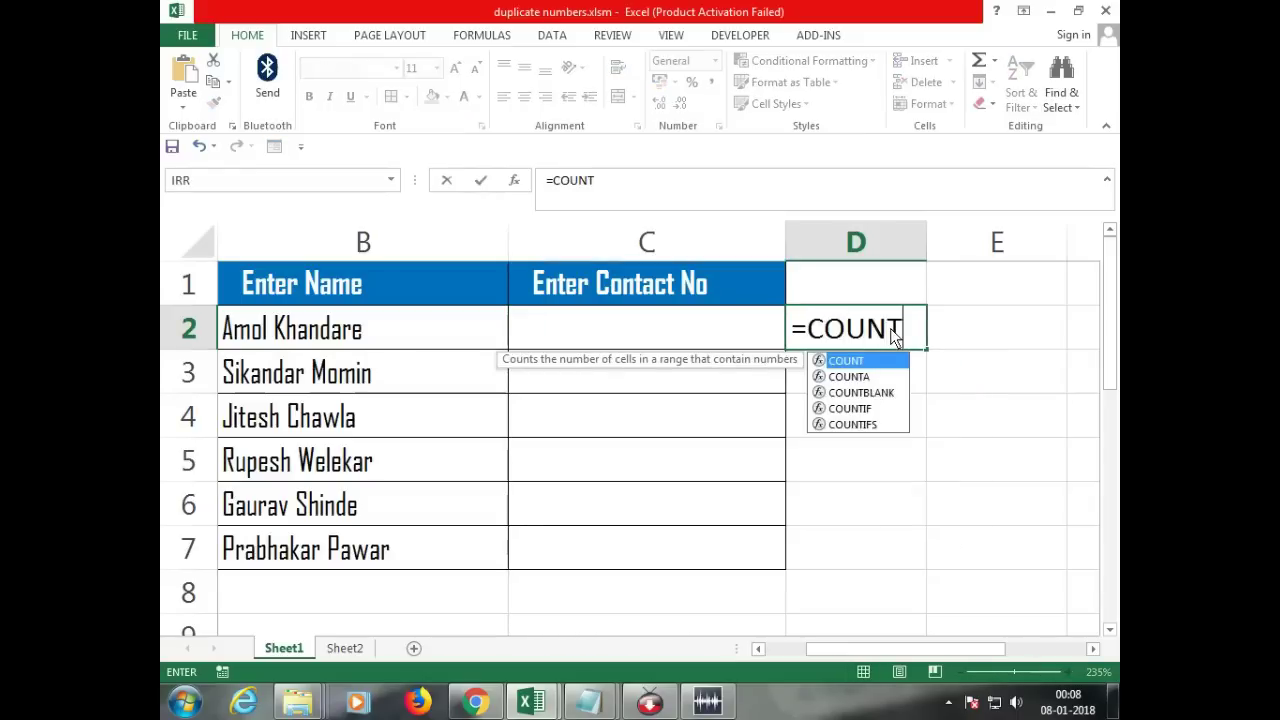
{"action": "type", "text": "IF"}
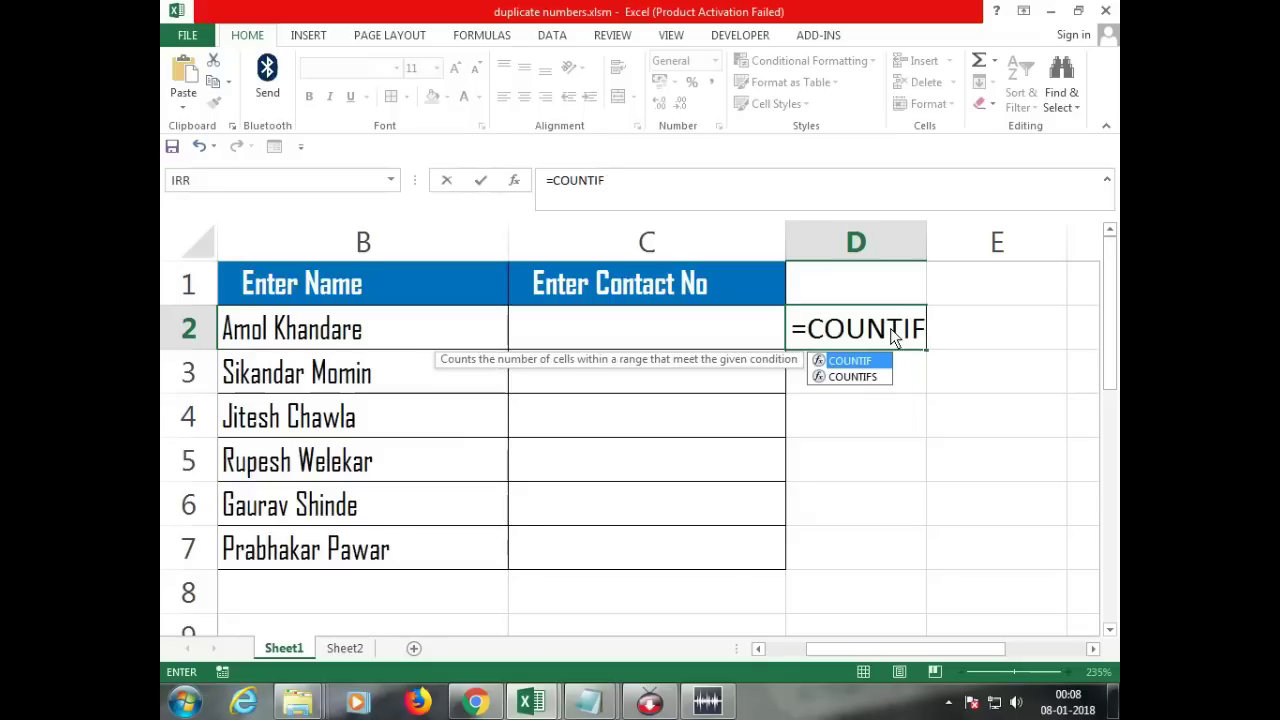
{"action": "type", "text": "("}
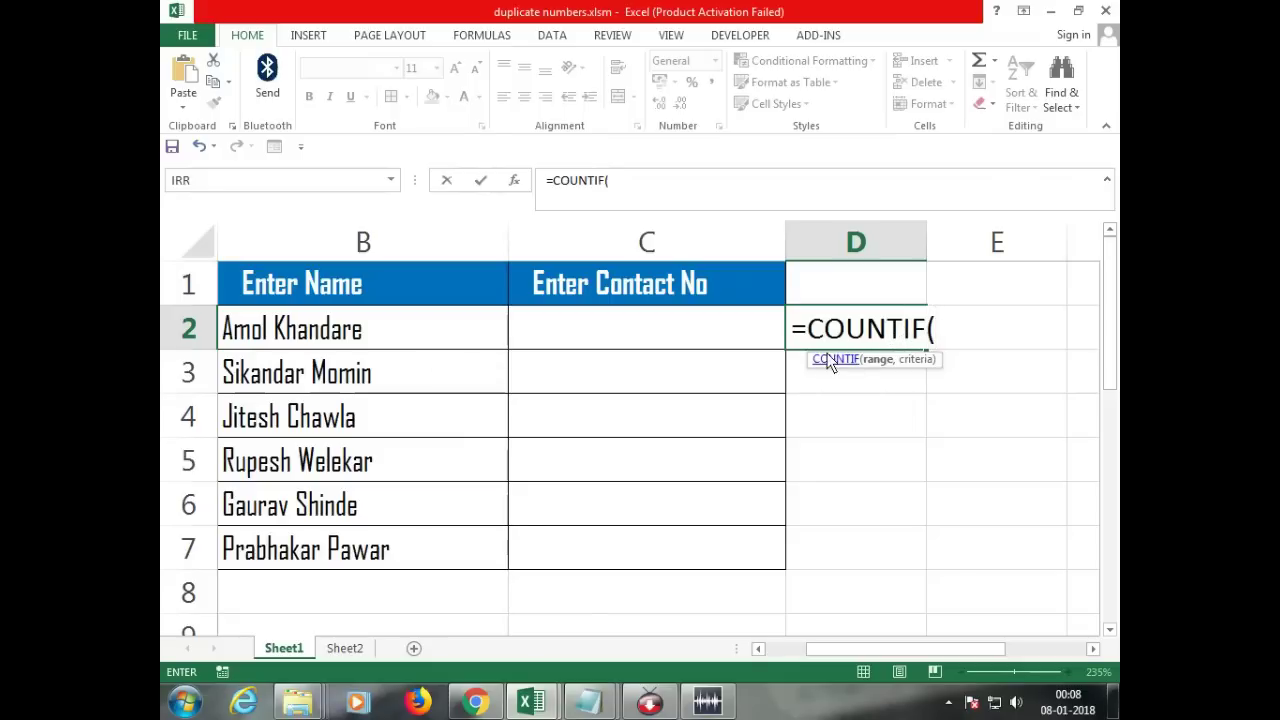
{"action": "left_click", "coordinate": [669, 246]}
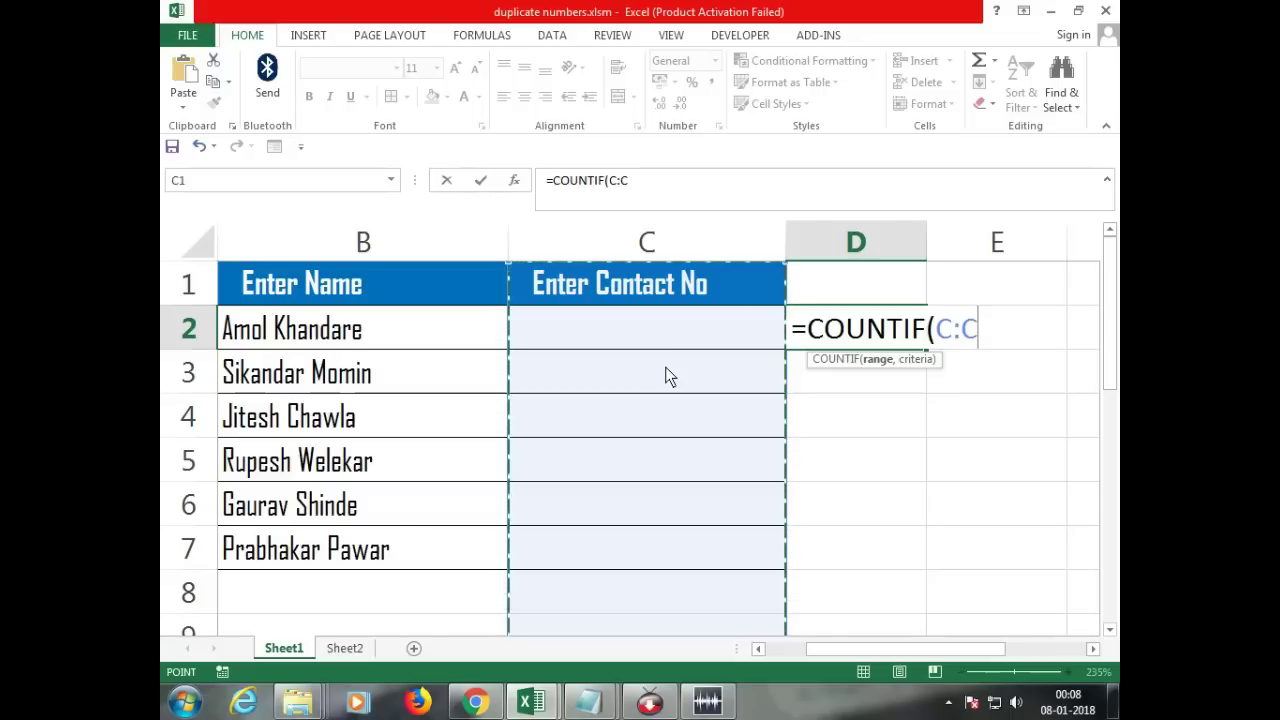
{"action": "type", "text": ","}
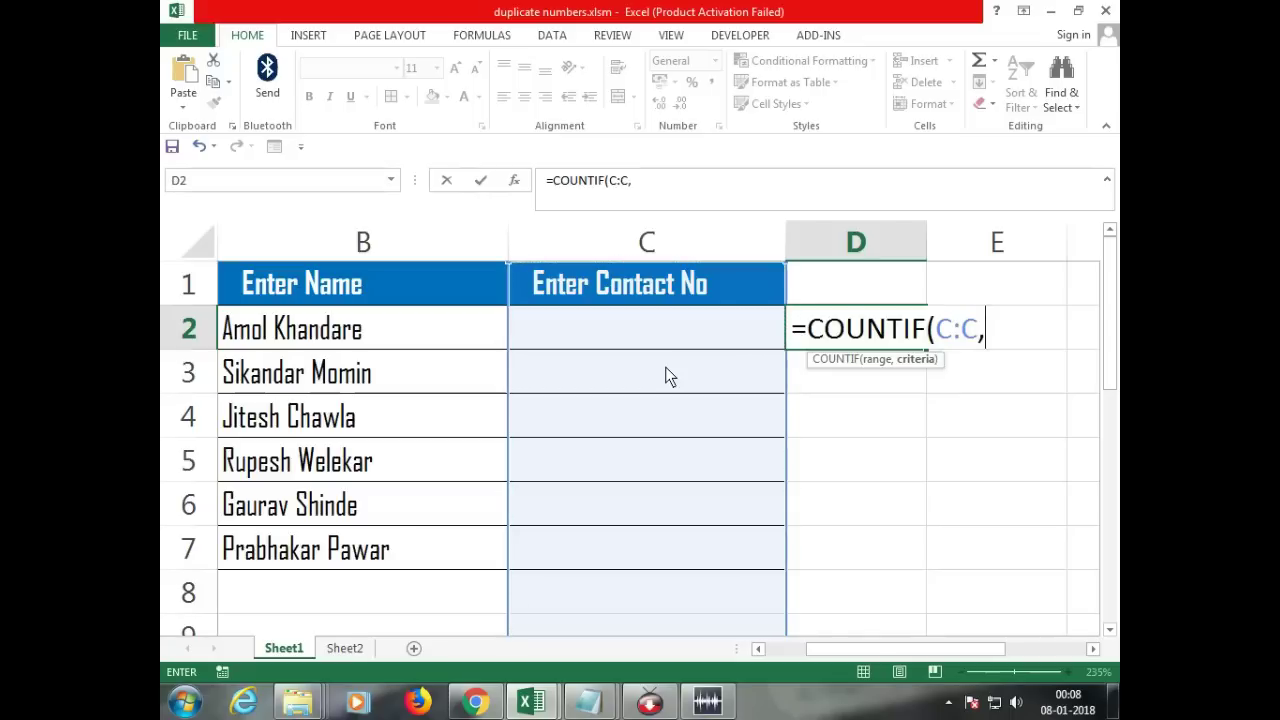
{"action": "type", "text": "\""}
{"action": "key", "text": "BackSpace"}
{"action": "type", "text": "C1"}
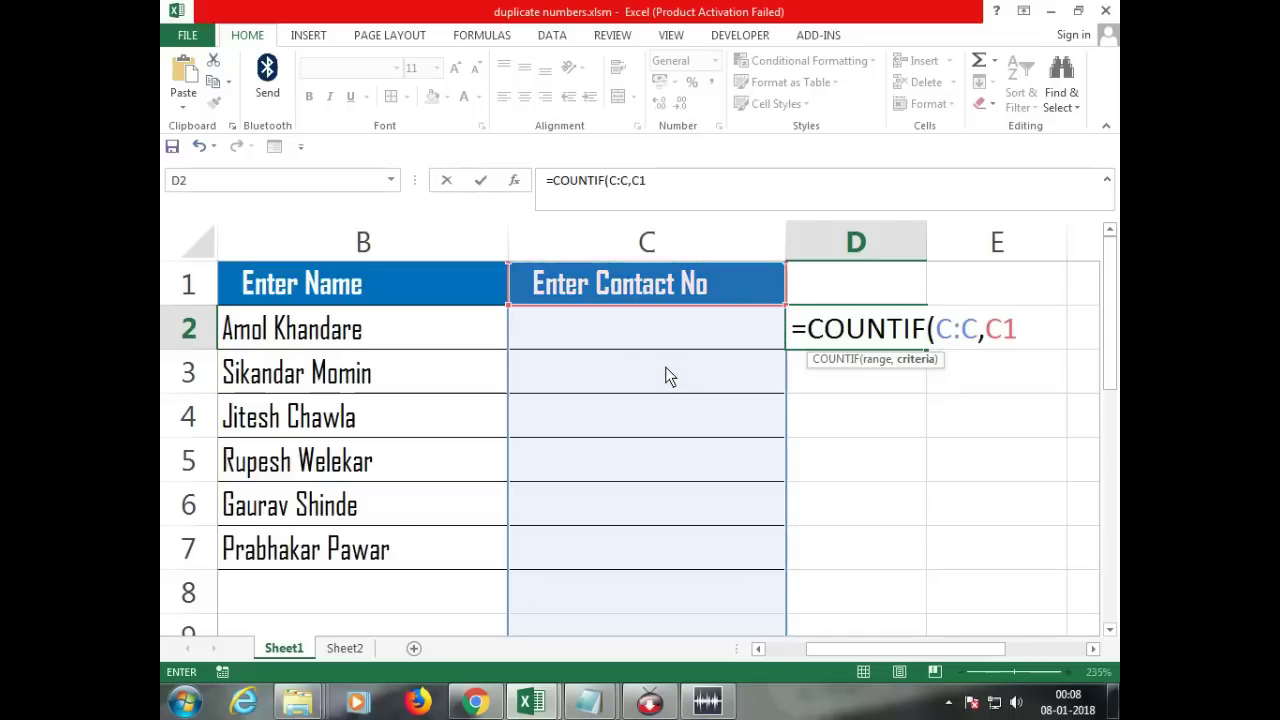
{"action": "key", "text": "BackSpace"}
{"action": "type", "text": "2"}
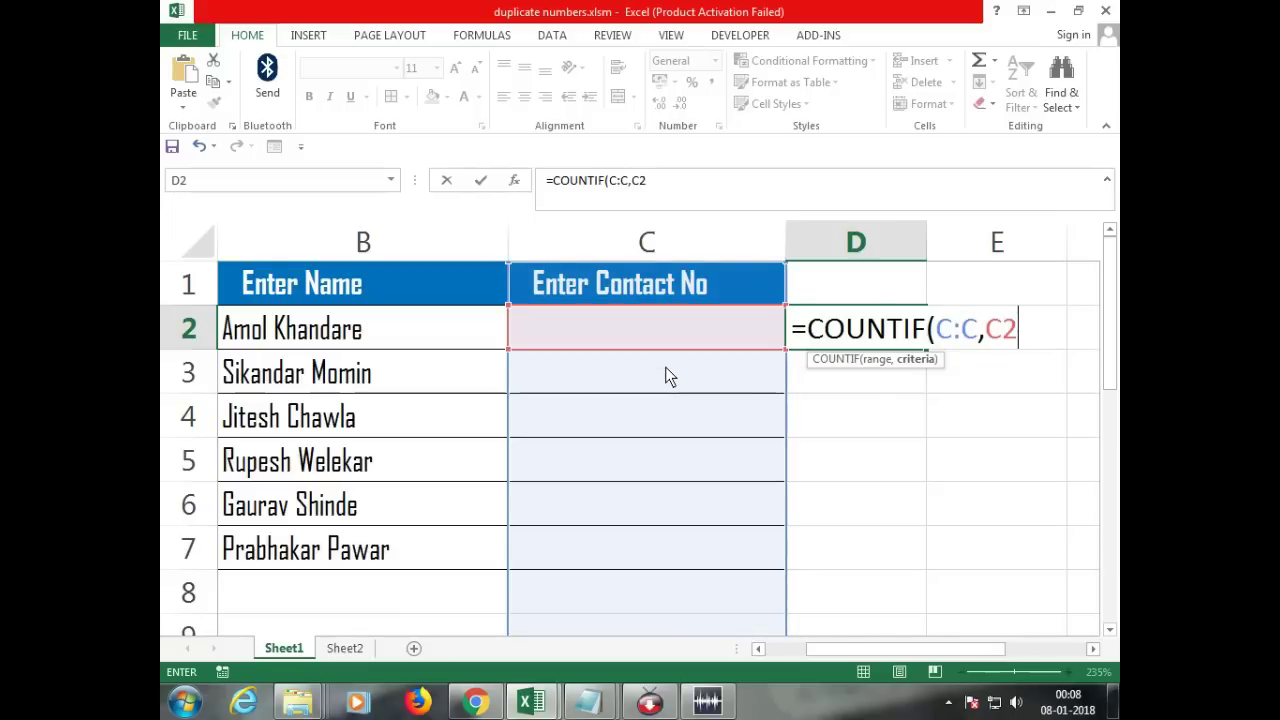
{"action": "type", "text": ")=1"}
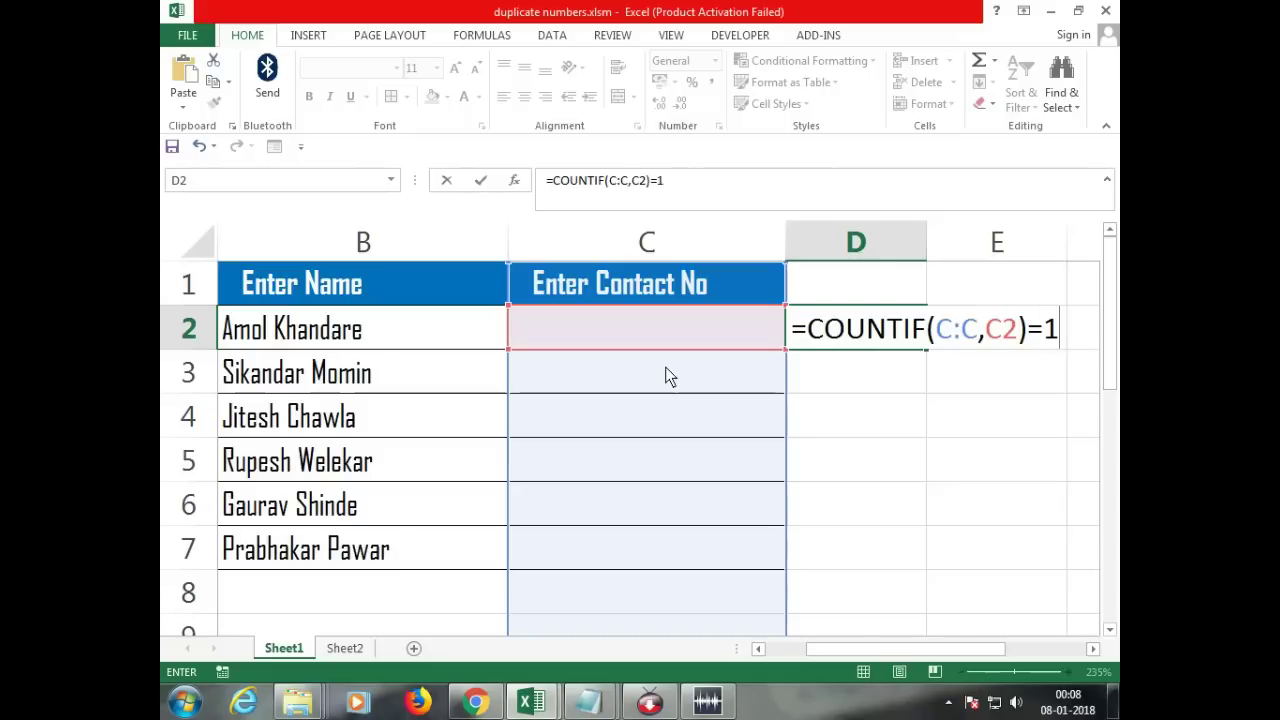
{"action": "key", "text": "Return"}
{"action": "key", "text": "Up"}
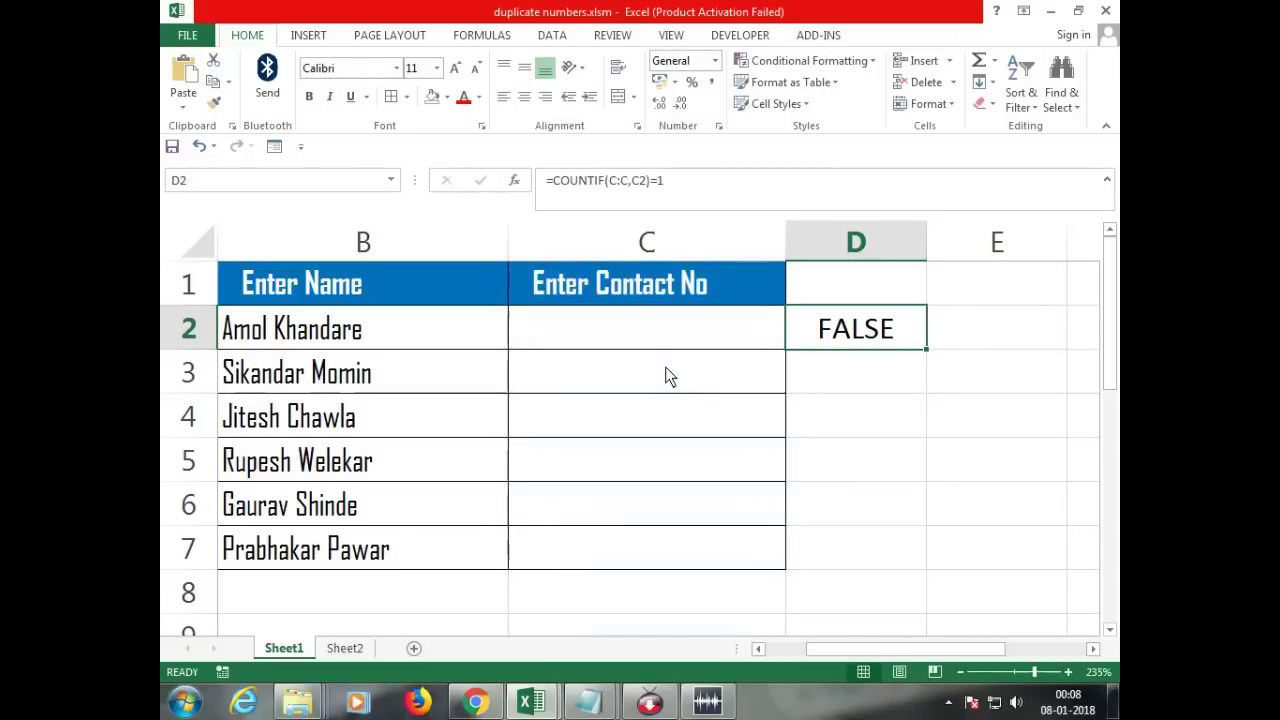
{"action": "key", "text": "Left"}
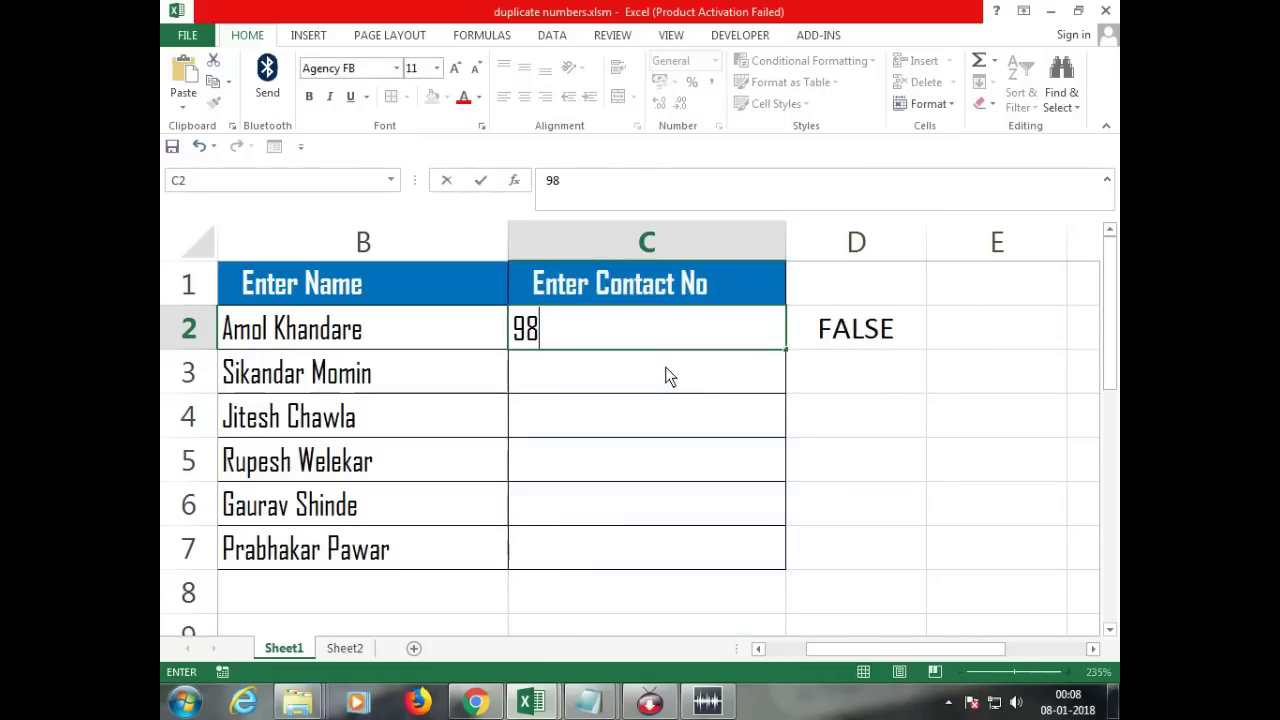
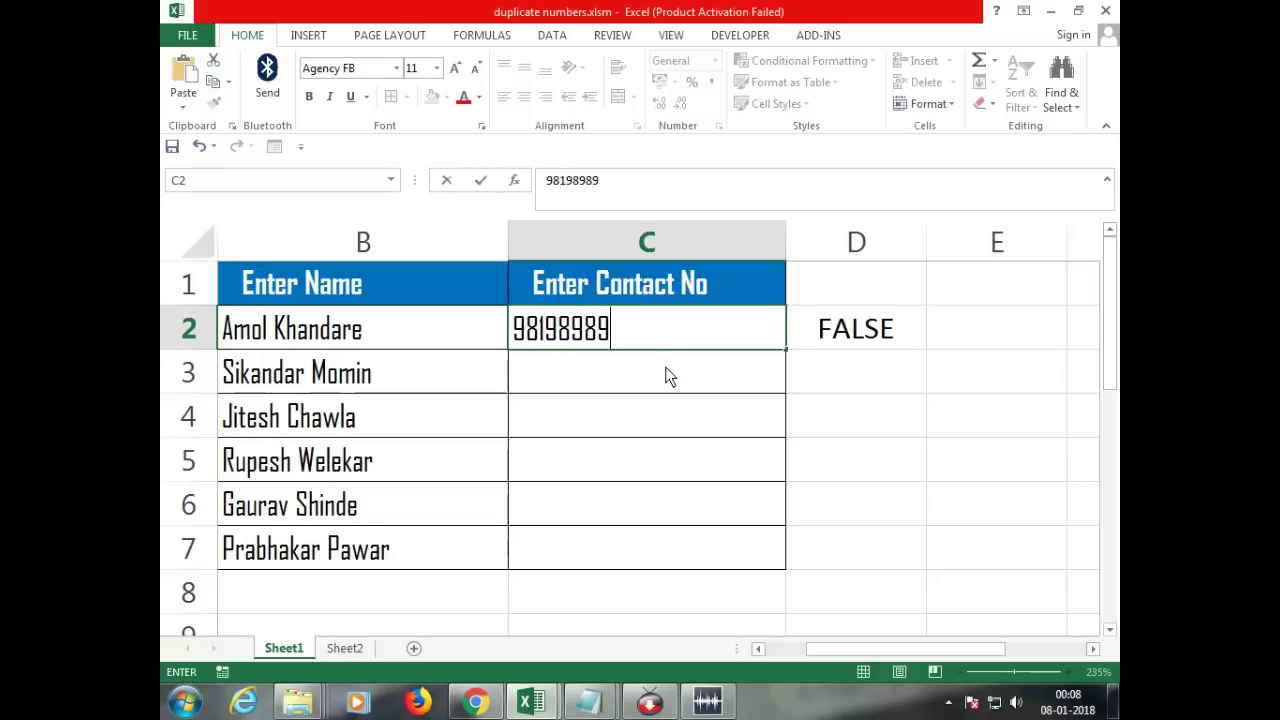
{"action": "key", "text": "Return"}
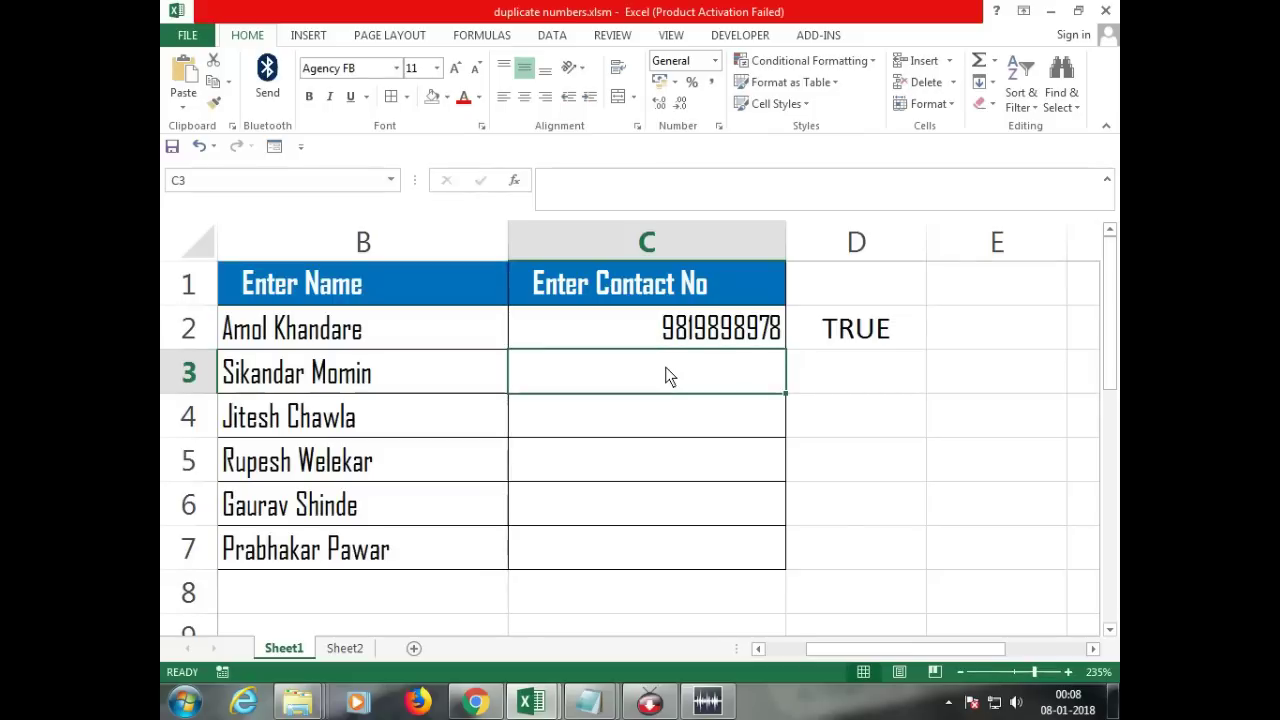
{"action": "left_click", "coordinate": [699, 331]}
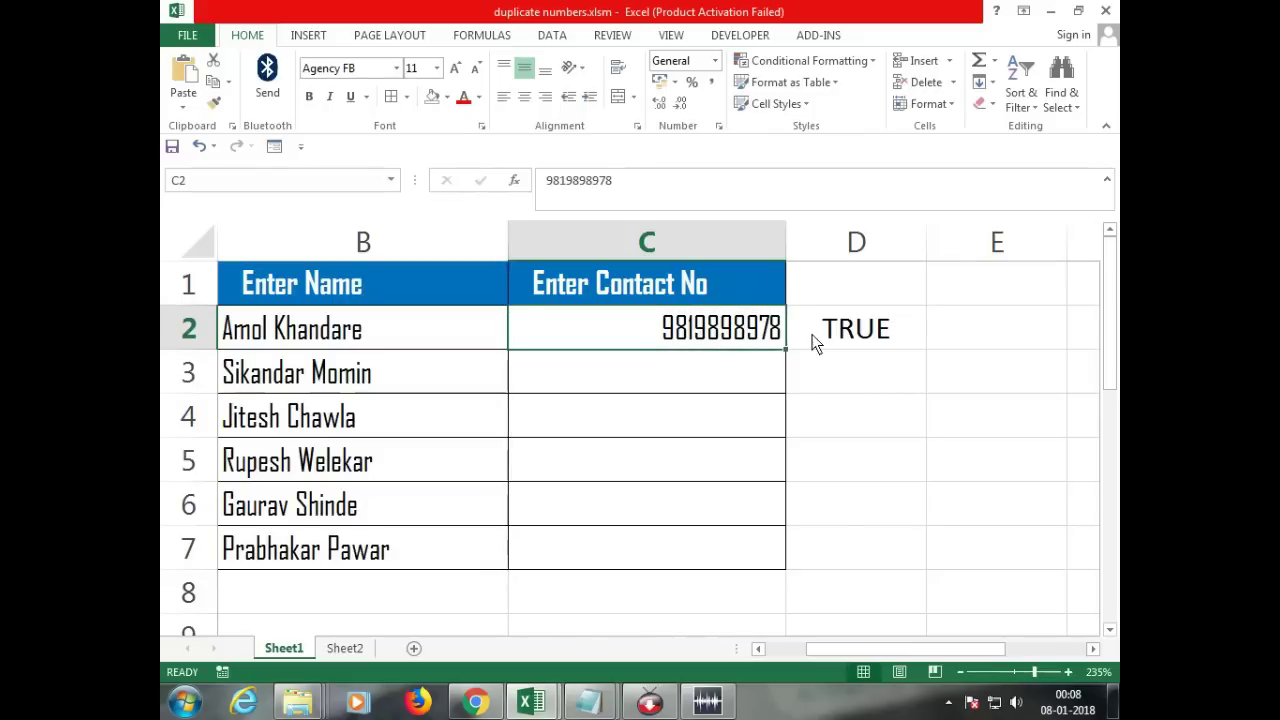
Review each part of D2's COUNTIF formula and keep it unchanged
{"action": "double_click", "coordinate": [850, 330]}
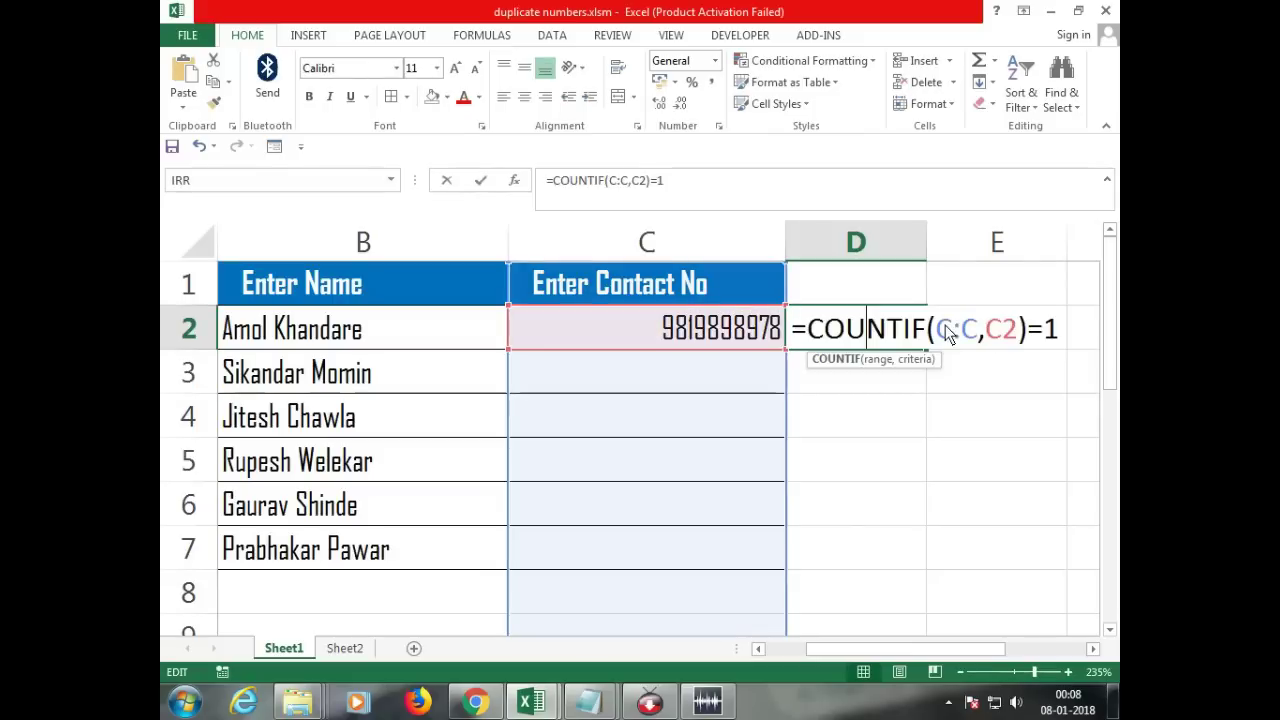
{"action": "left_click_drag", "start_coordinate": [1046, 336], "coordinate": [1063, 338]}
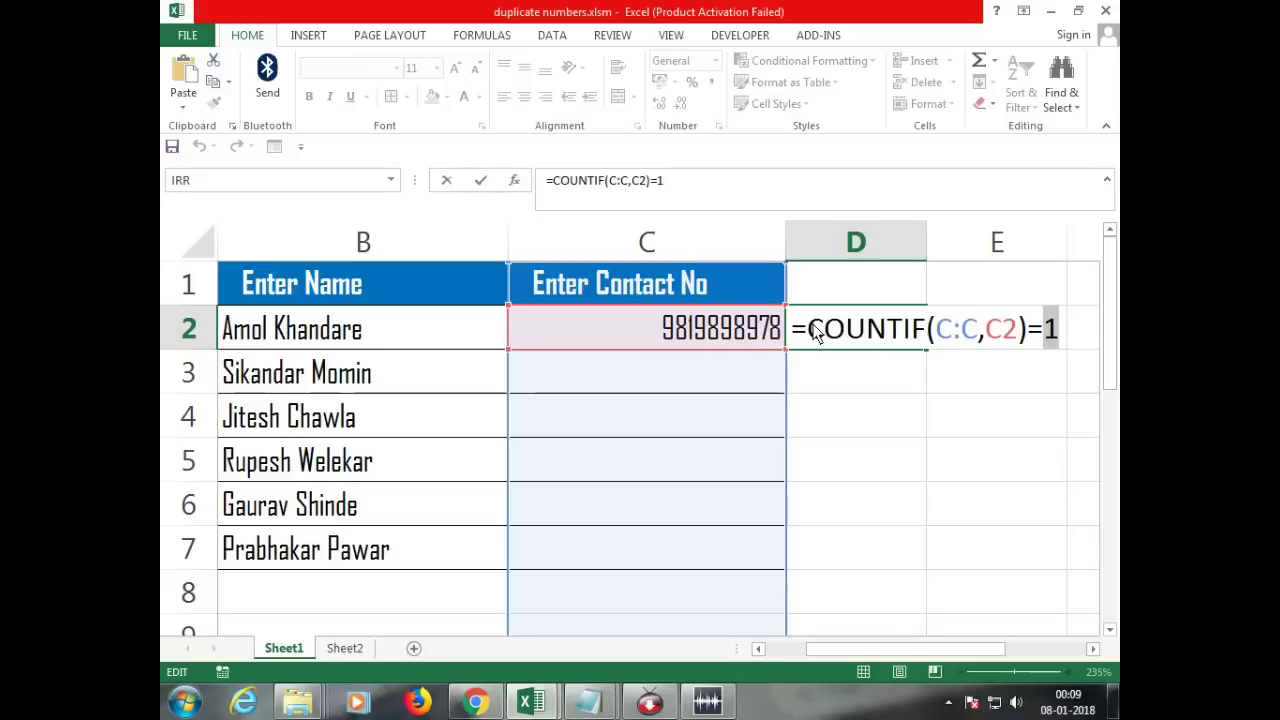
{"action": "left_click_drag", "start_coordinate": [808, 330], "coordinate": [940, 332]}
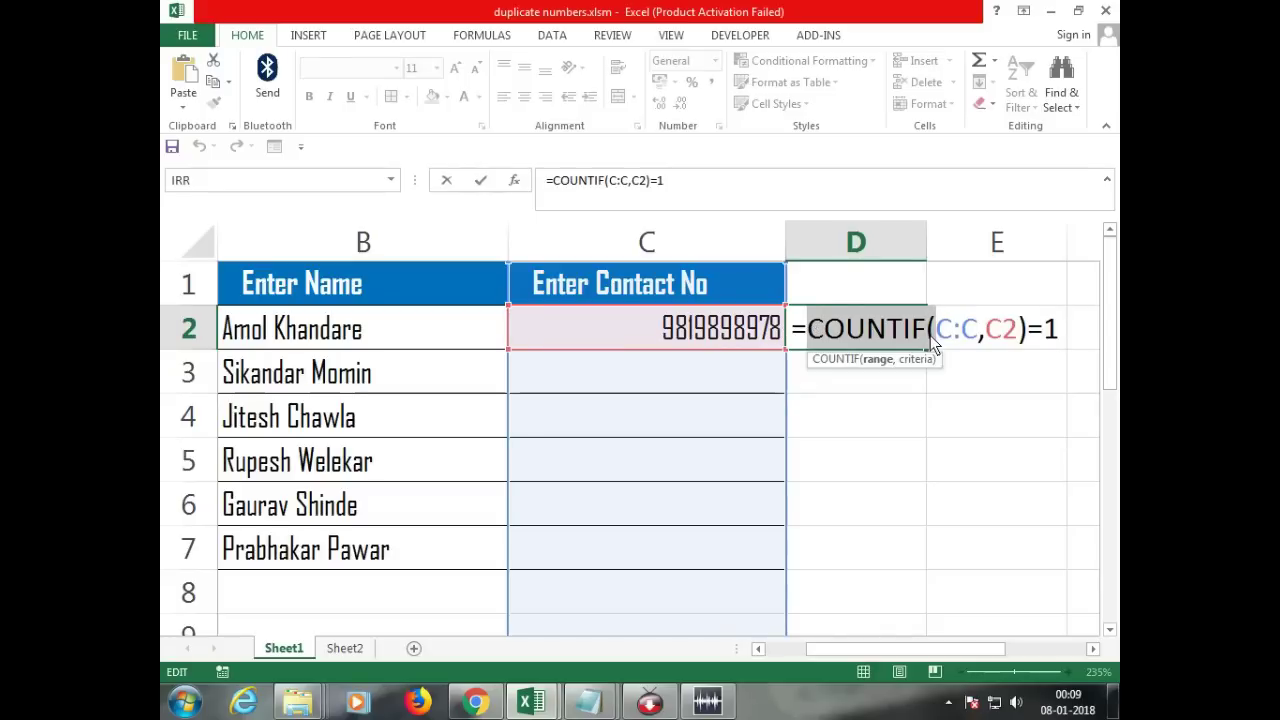
{"action": "left_click_drag", "start_coordinate": [936, 332], "coordinate": [1018, 337]}
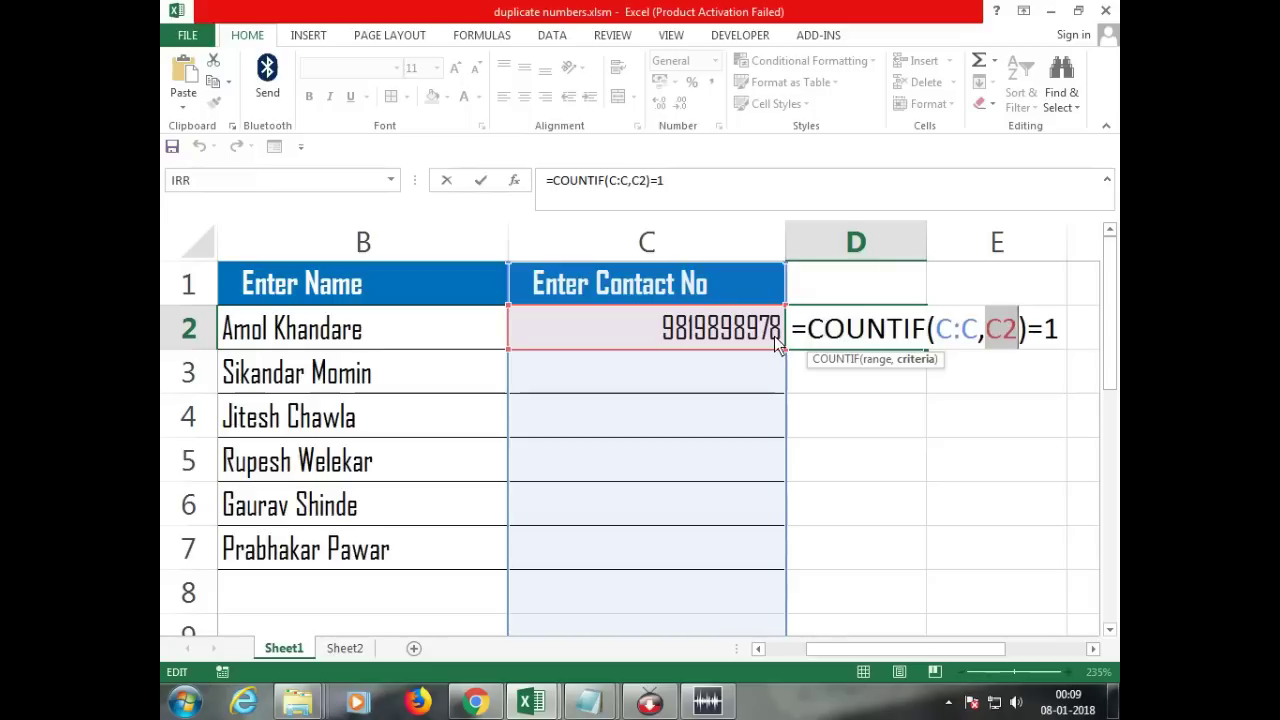
{"action": "double_click", "coordinate": [1050, 337]}
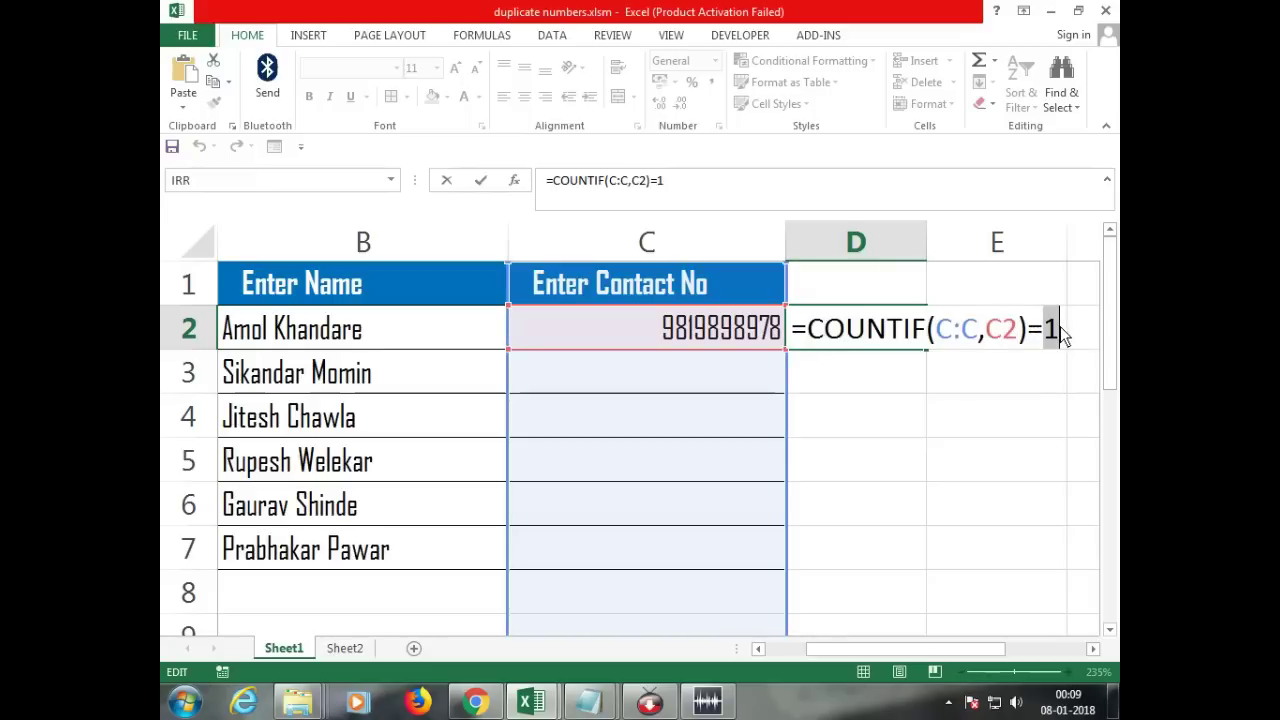
{"action": "key", "text": "ctrl+Return"}
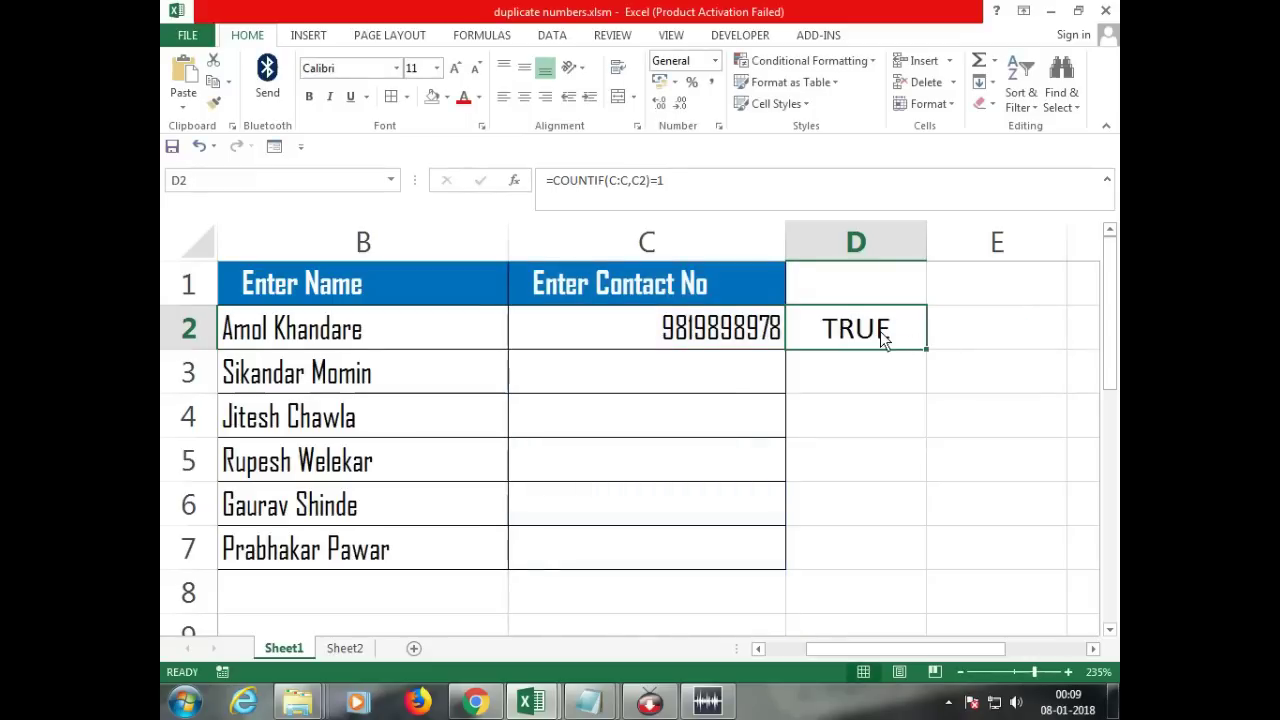
Copy C2's contact number down into C3 and check the D2 result
{"action": "left_click", "coordinate": [758, 343]}
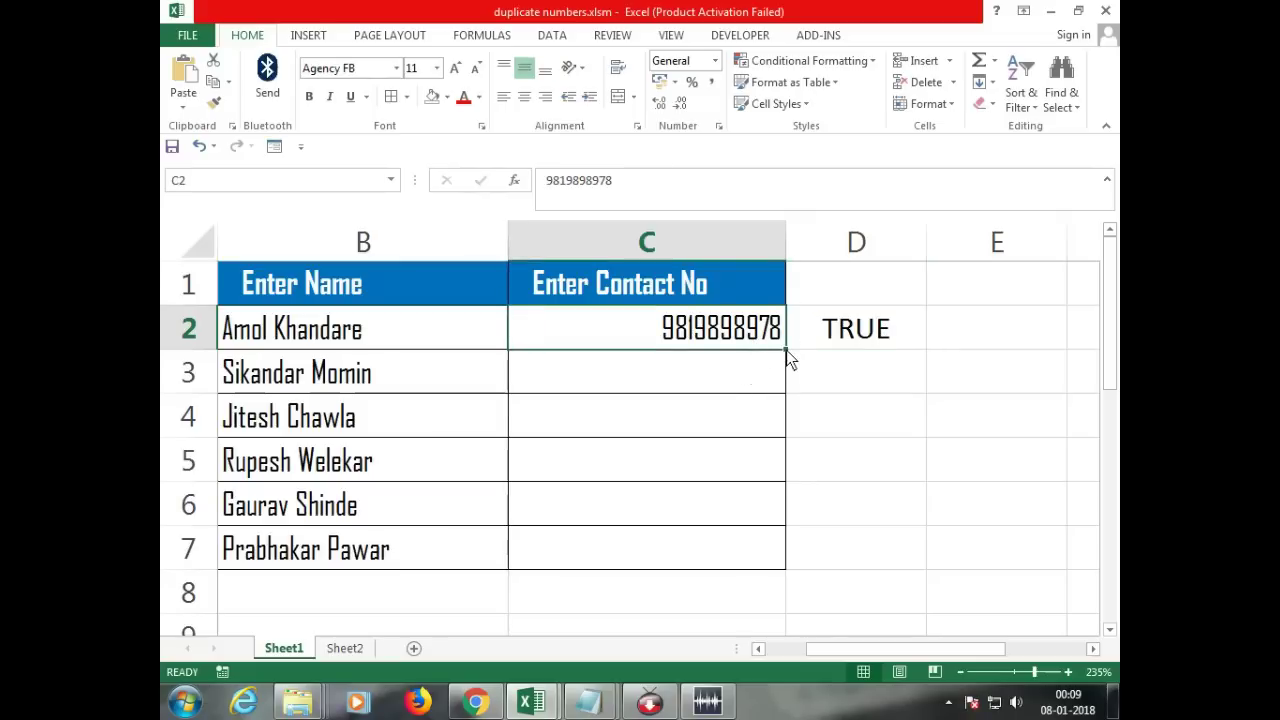
{"action": "left_click_drag", "start_coordinate": [786, 350], "coordinate": [784, 390]}
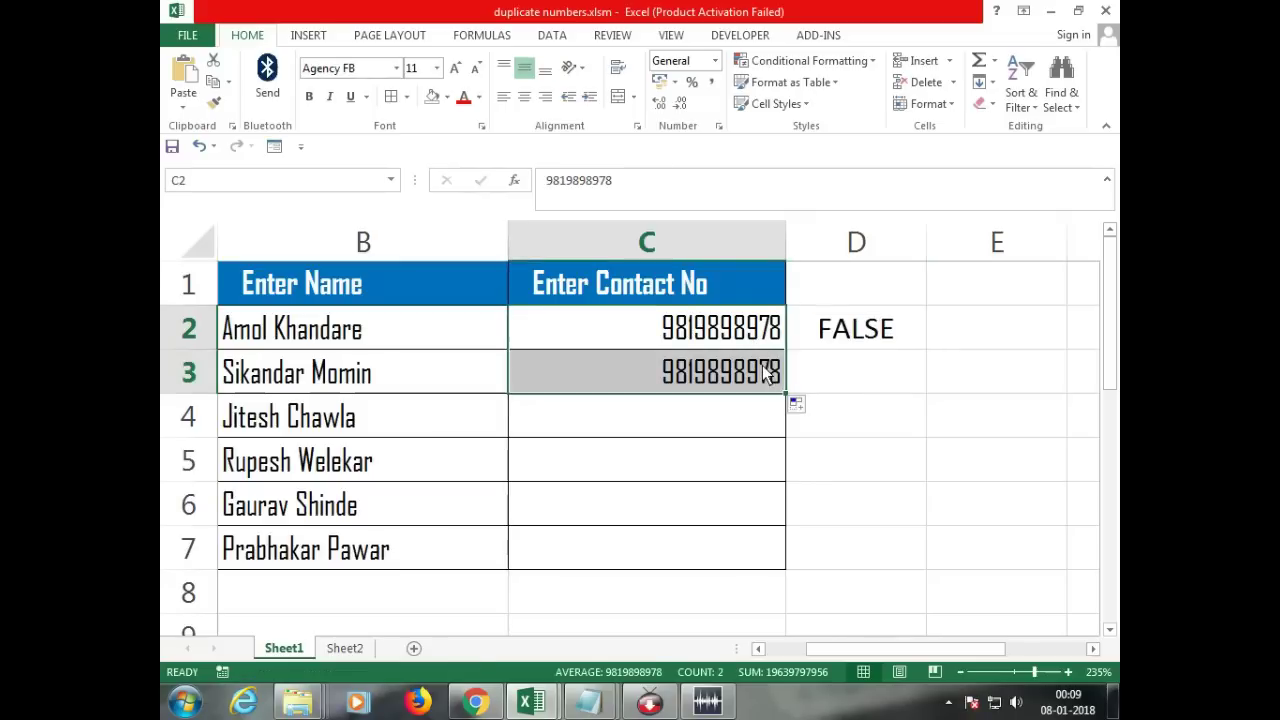
{"action": "left_click", "coordinate": [860, 335]}
{"action": "left_click_drag", "start_coordinate": [760, 330], "coordinate": [766, 380]}
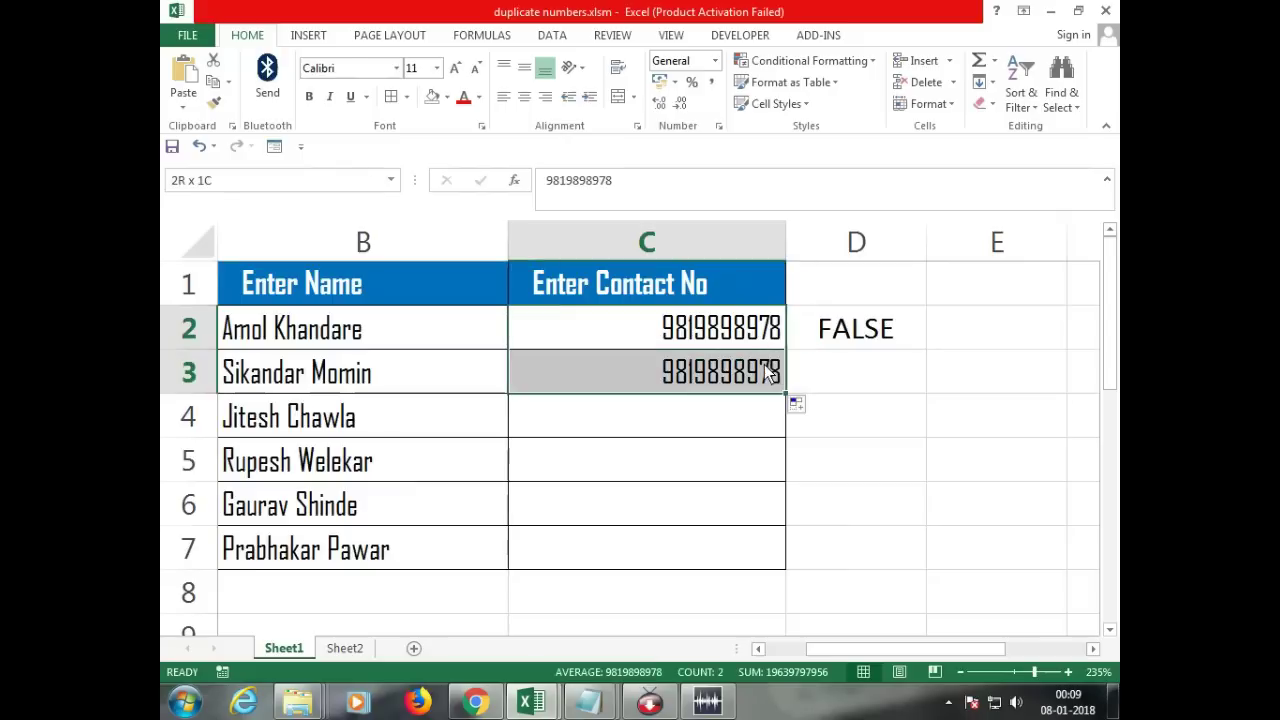
{"action": "left_click", "coordinate": [860, 340]}
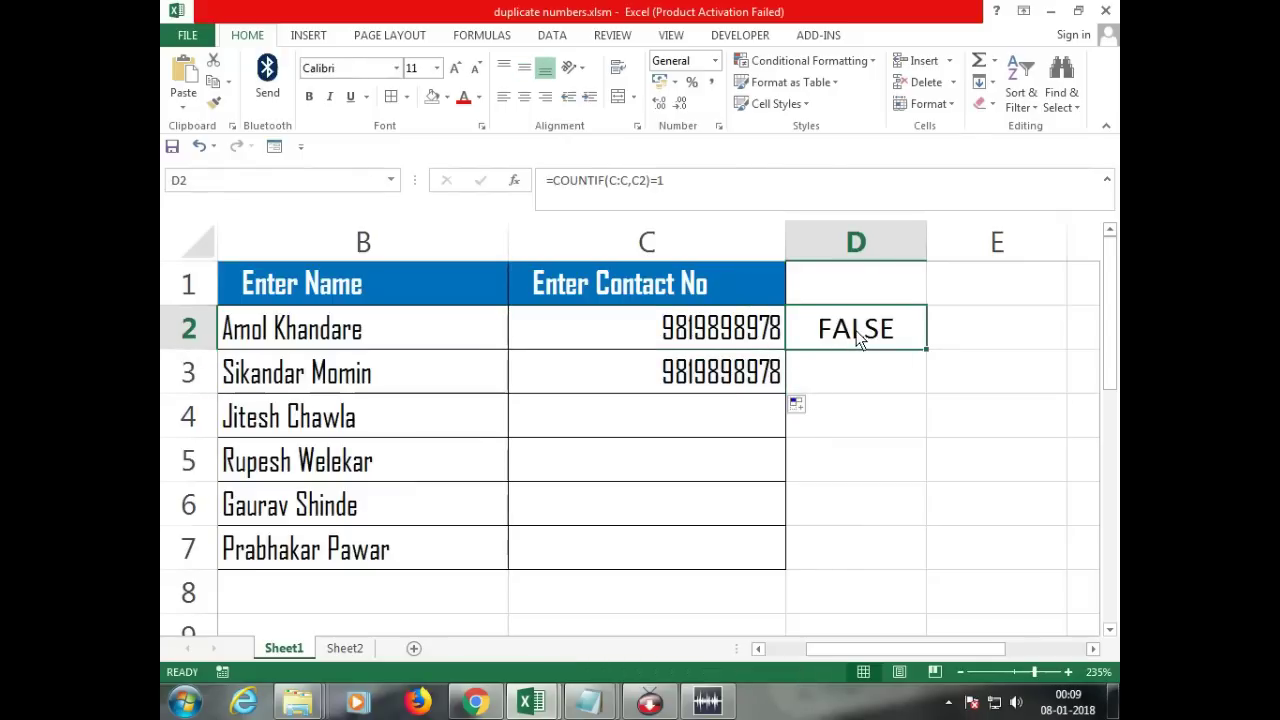
Change the last digit of C3's number to 3
{"action": "left_click", "coordinate": [757, 377]}
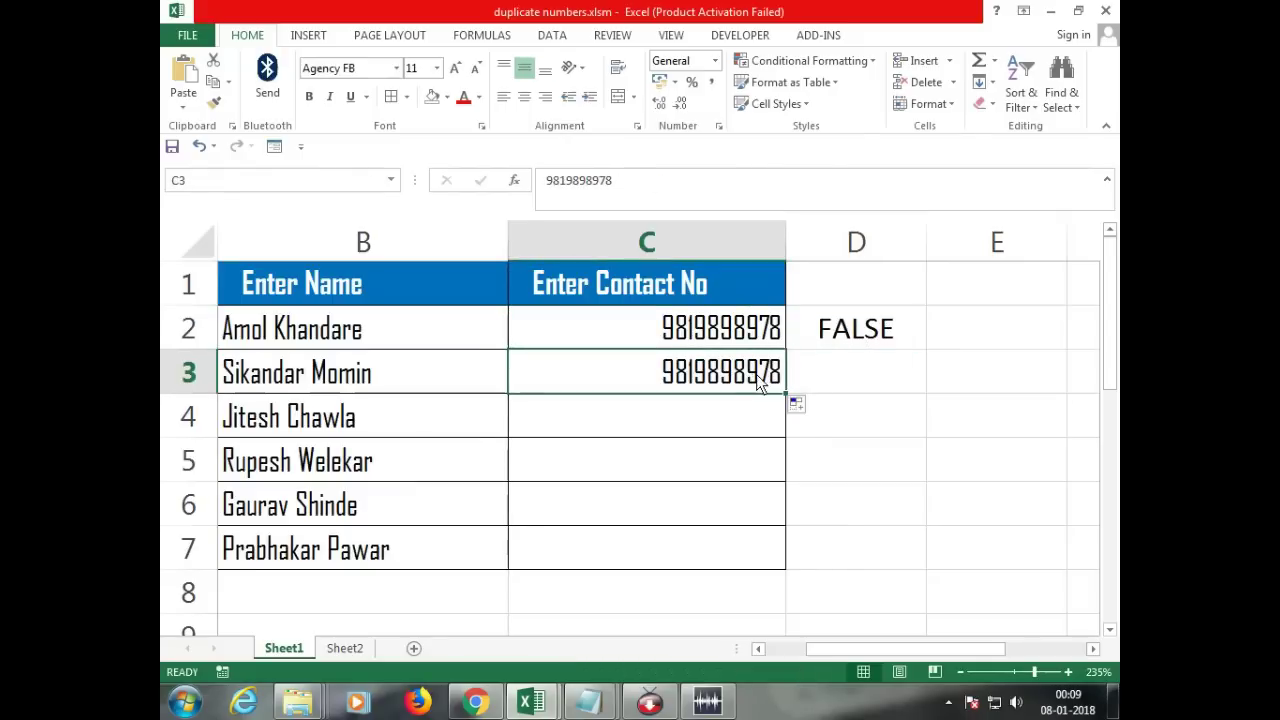
{"action": "double_click", "coordinate": [762, 380]}
{"action": "left_click_drag", "start_coordinate": [762, 380], "coordinate": [787, 380]}
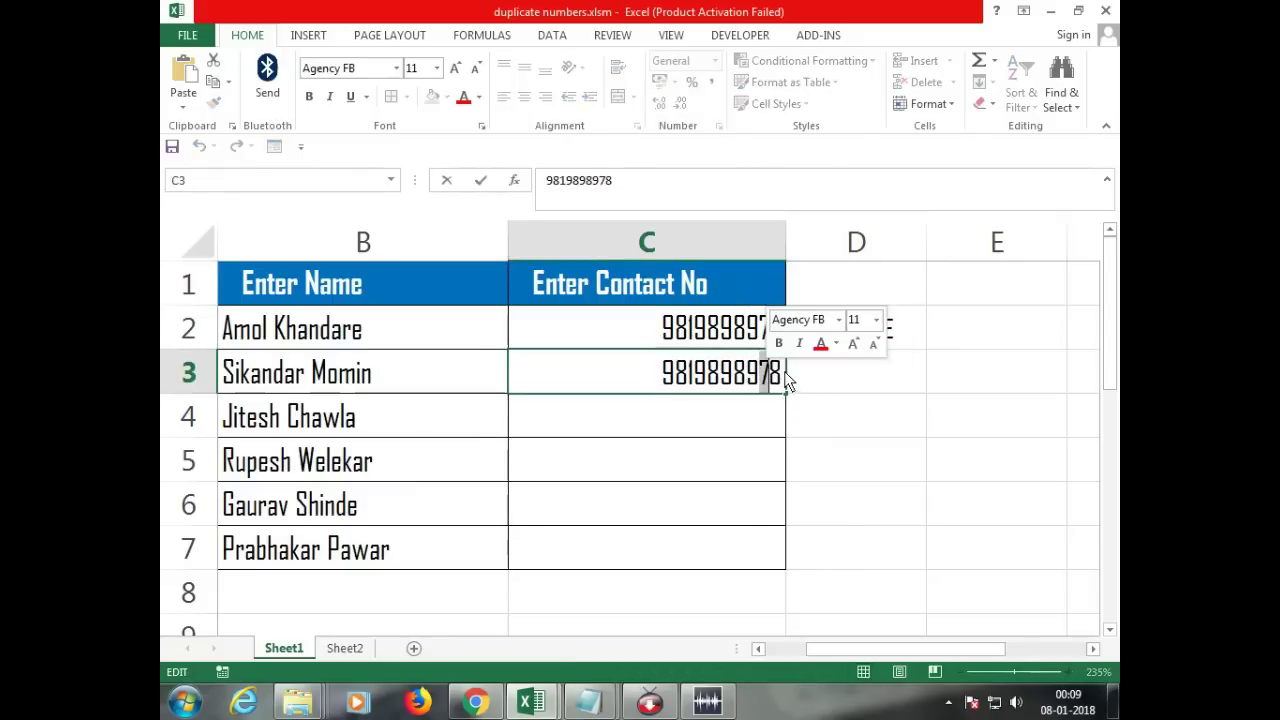
{"action": "key", "text": "BackSpace"}
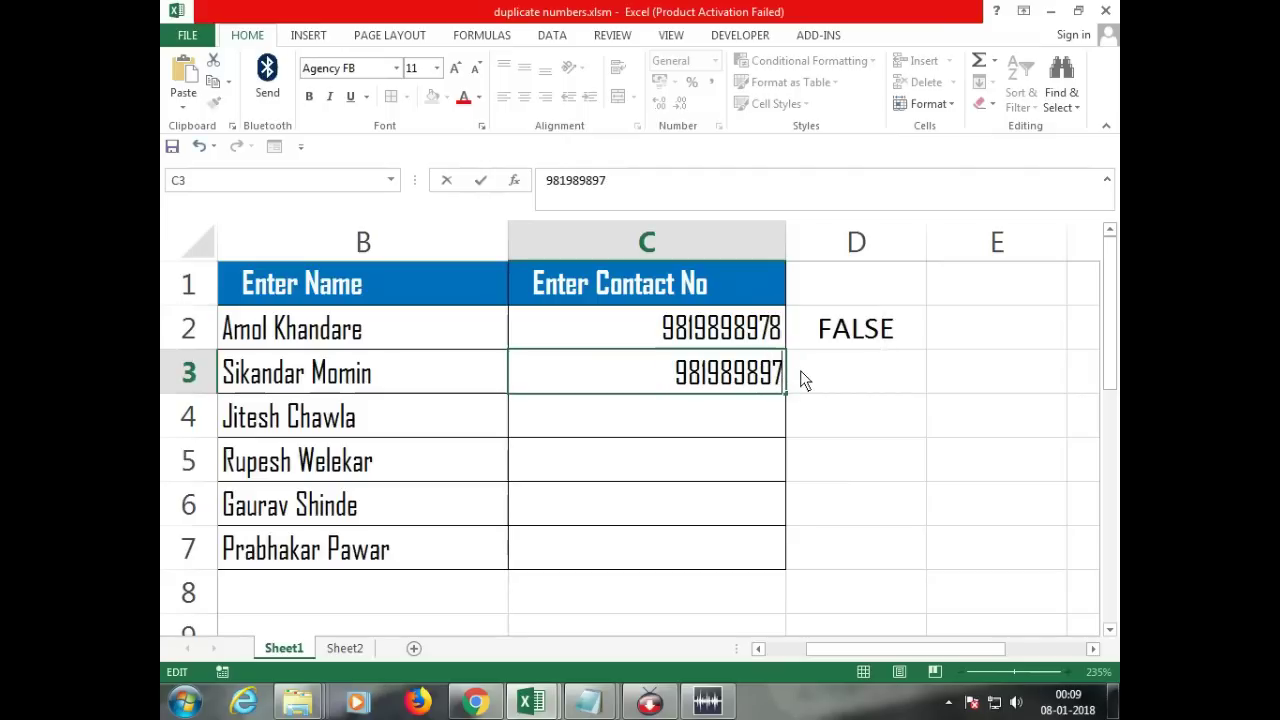
{"action": "type", "text": "3"}
{"action": "key", "text": "Return"}
Recheck D2's COUNTIF formula, now TRUE, then delete the test formula from D2
{"action": "left_click", "coordinate": [835, 348]}
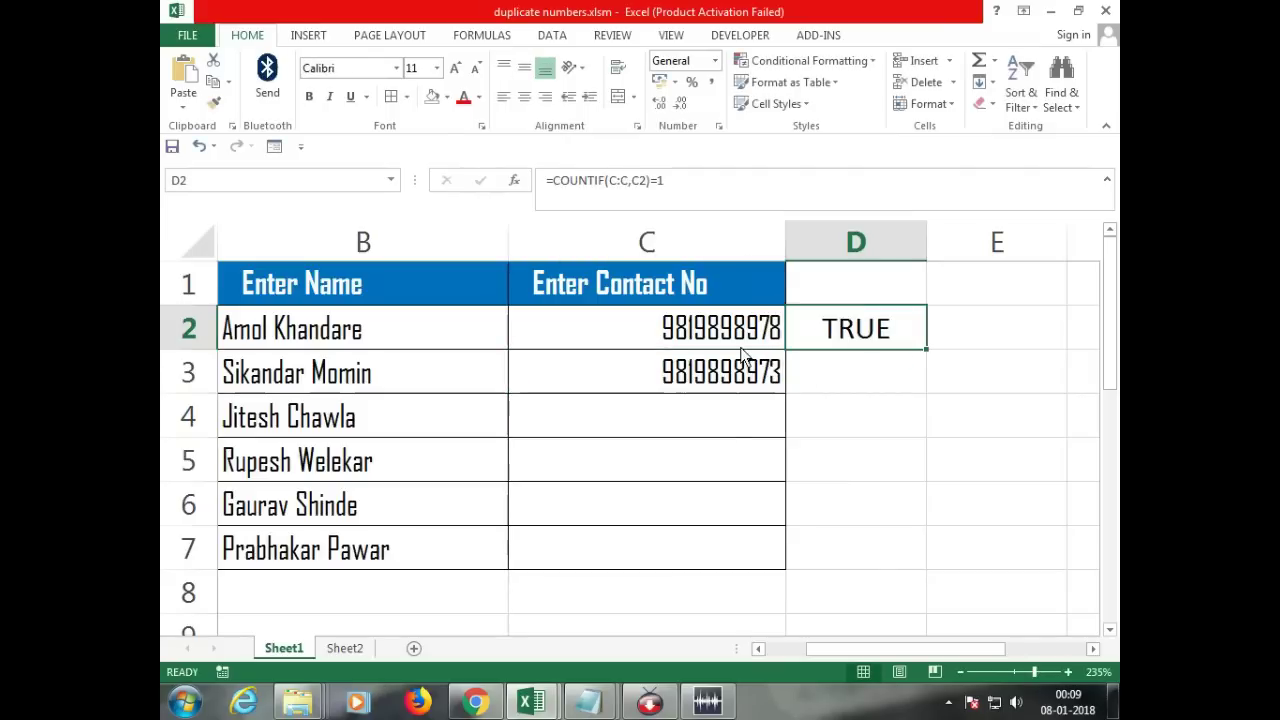
{"action": "left_click_drag", "start_coordinate": [740, 330], "coordinate": [740, 375]}
{"action": "left_click", "coordinate": [770, 342]}
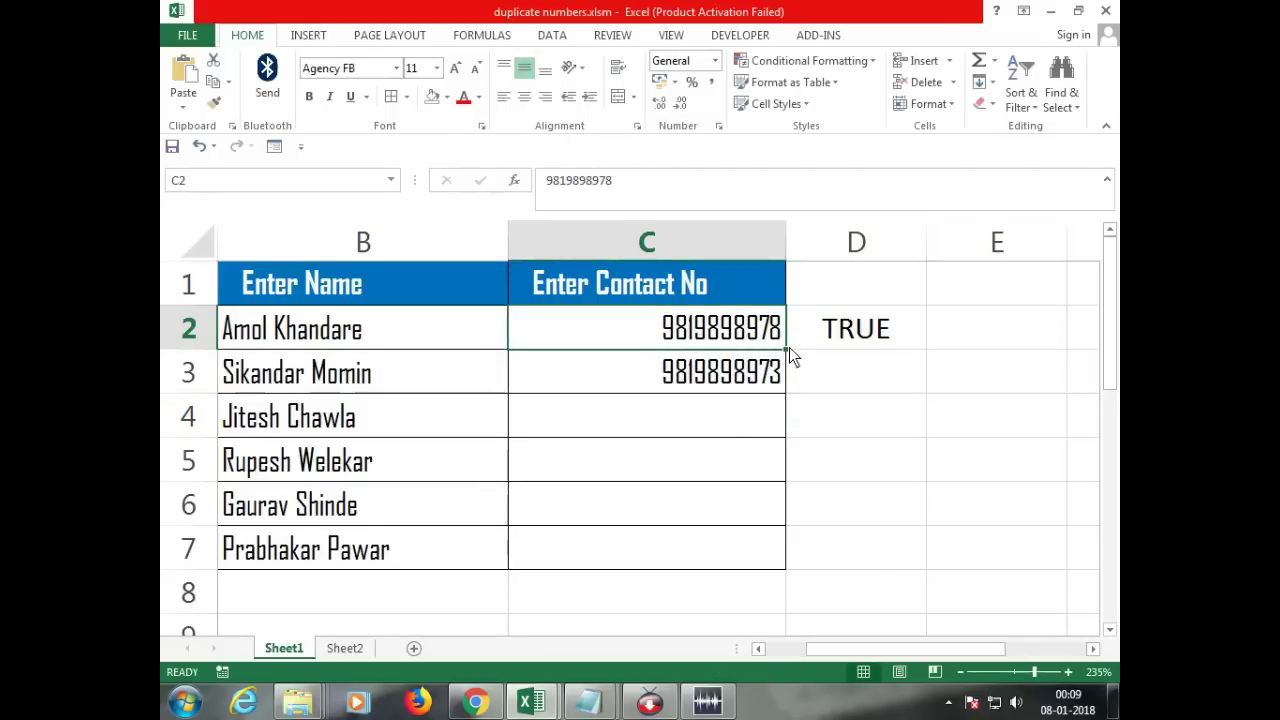
{"action": "double_click", "coordinate": [820, 332]}
{"action": "left_click_drag", "start_coordinate": [938, 330], "coordinate": [1001, 336]}
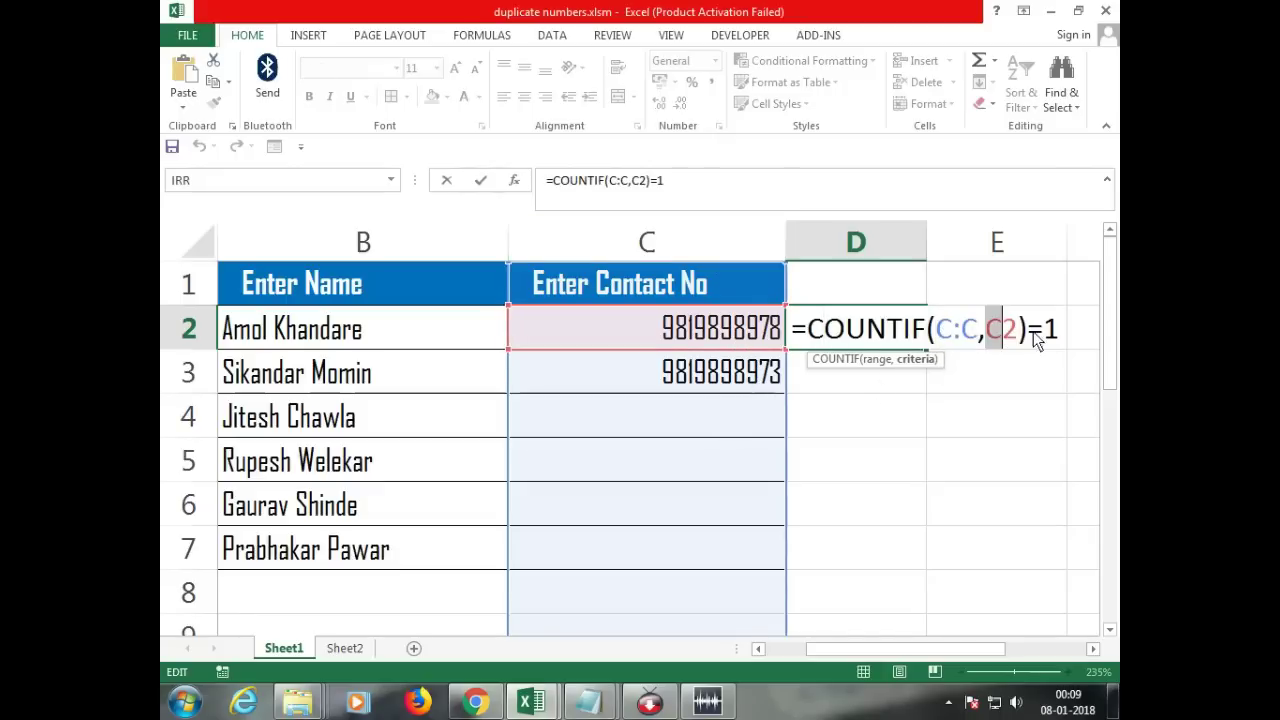
{"action": "key", "text": "Return"}
{"action": "left_click", "coordinate": [893, 335]}
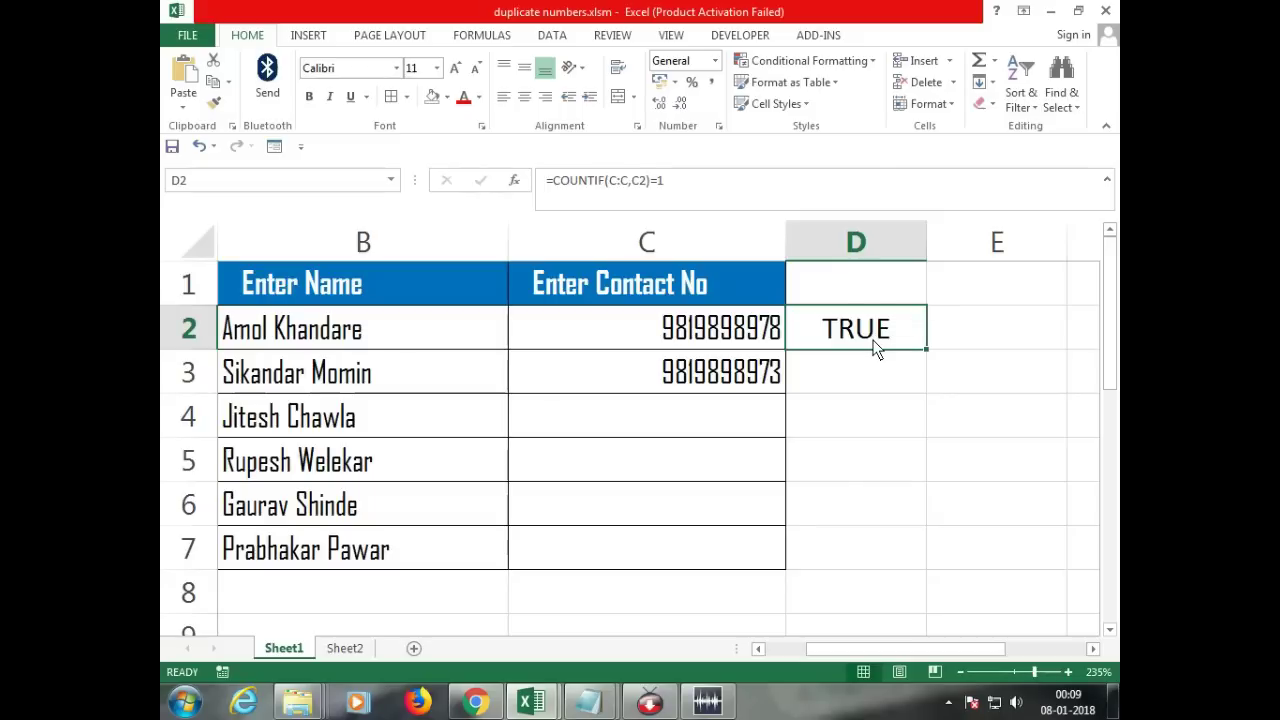
{"action": "double_click", "coordinate": [873, 345]}
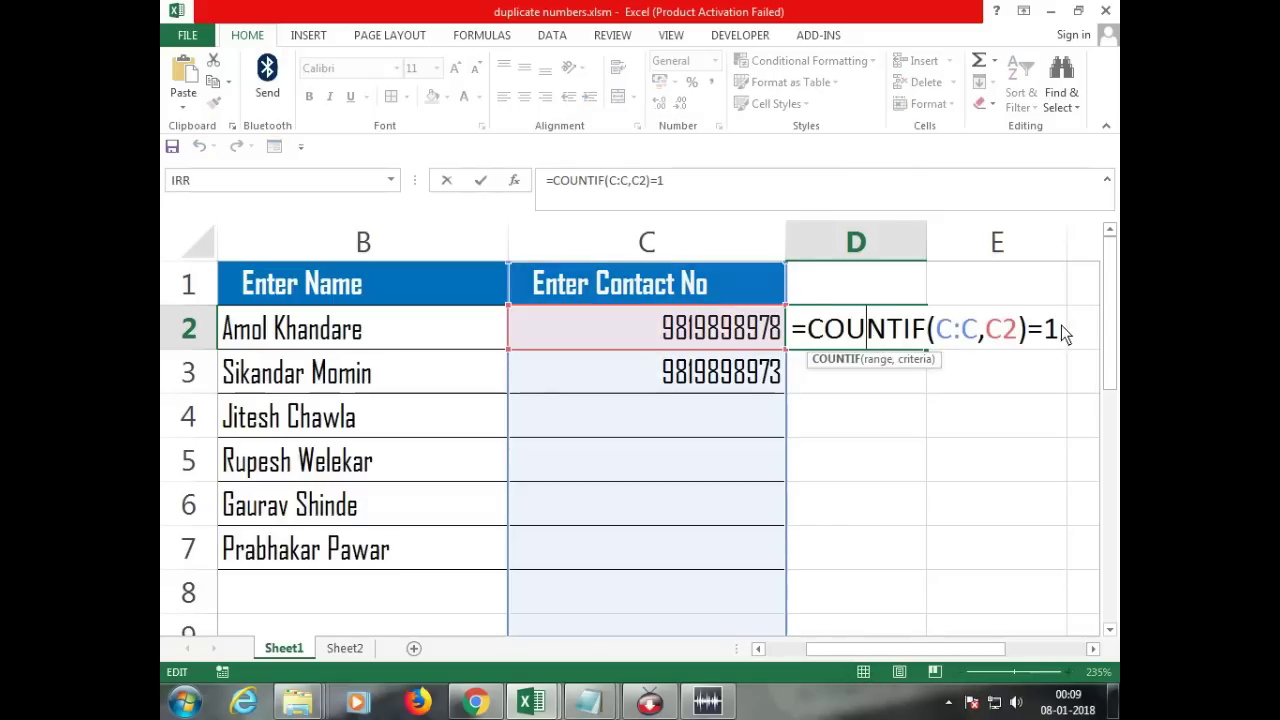
{"action": "key", "text": "ctrl+Return"}
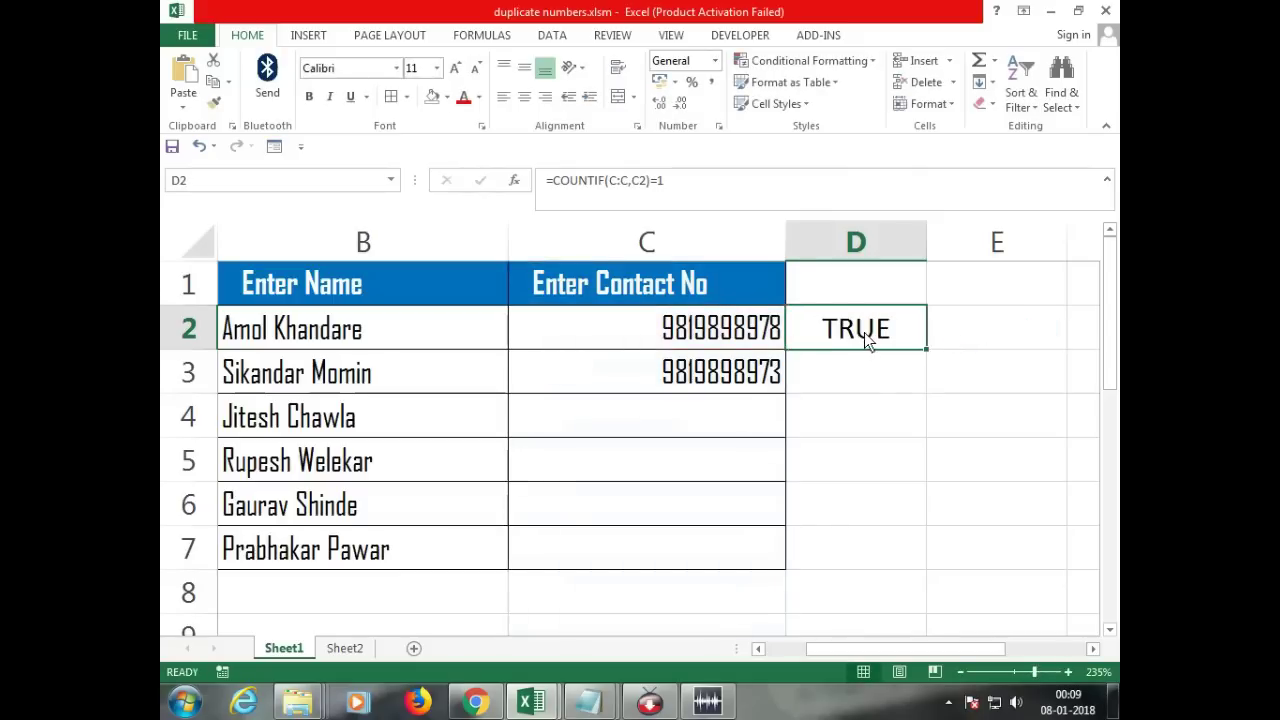
{"action": "key", "text": "Delete"}
{"action": "left_click", "coordinate": [682, 241]}
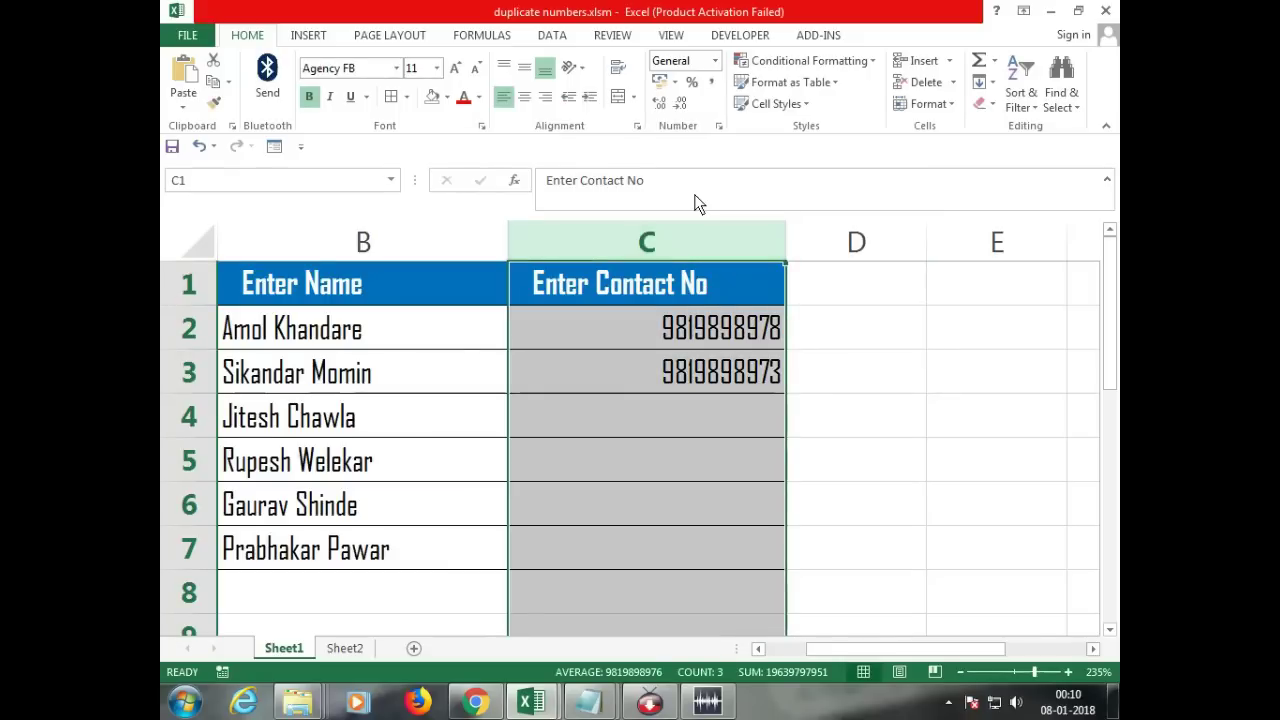
Open Data Validation for column C and set Allow to Custom
{"action": "left_click", "coordinate": [558, 36]}
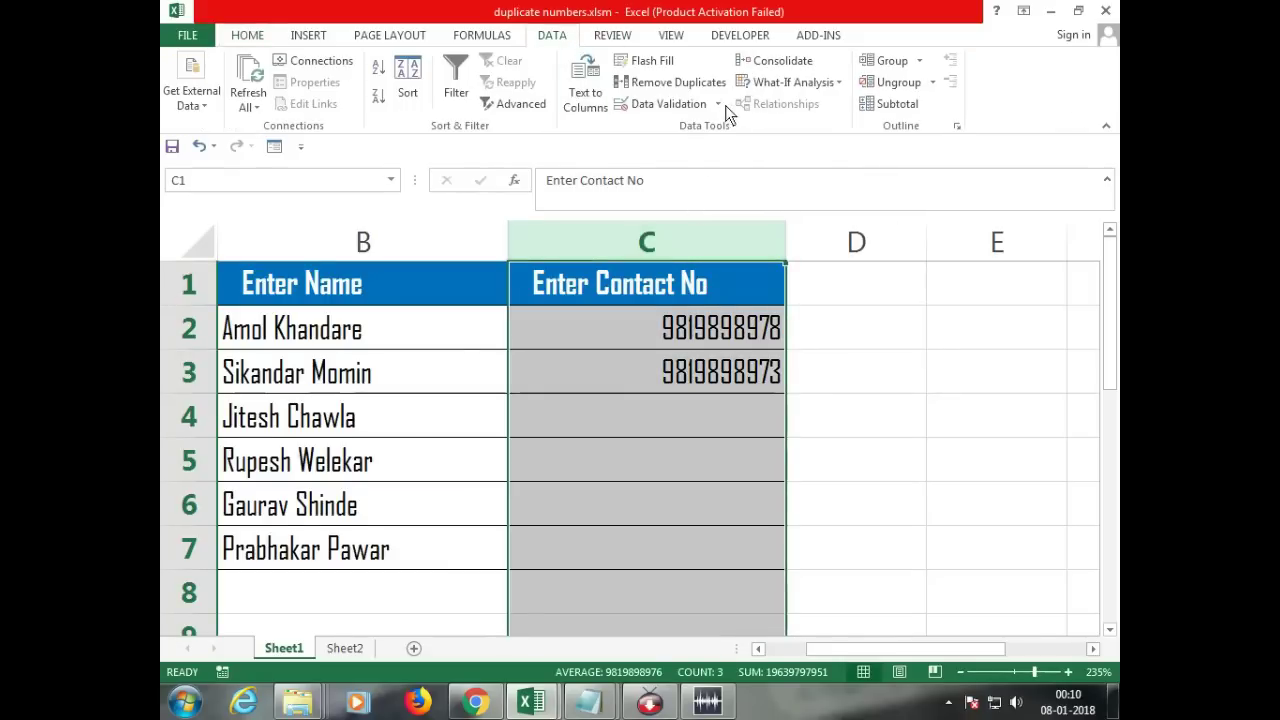
{"action": "left_click", "coordinate": [680, 106]}
{"action": "left_click", "coordinate": [690, 332]}
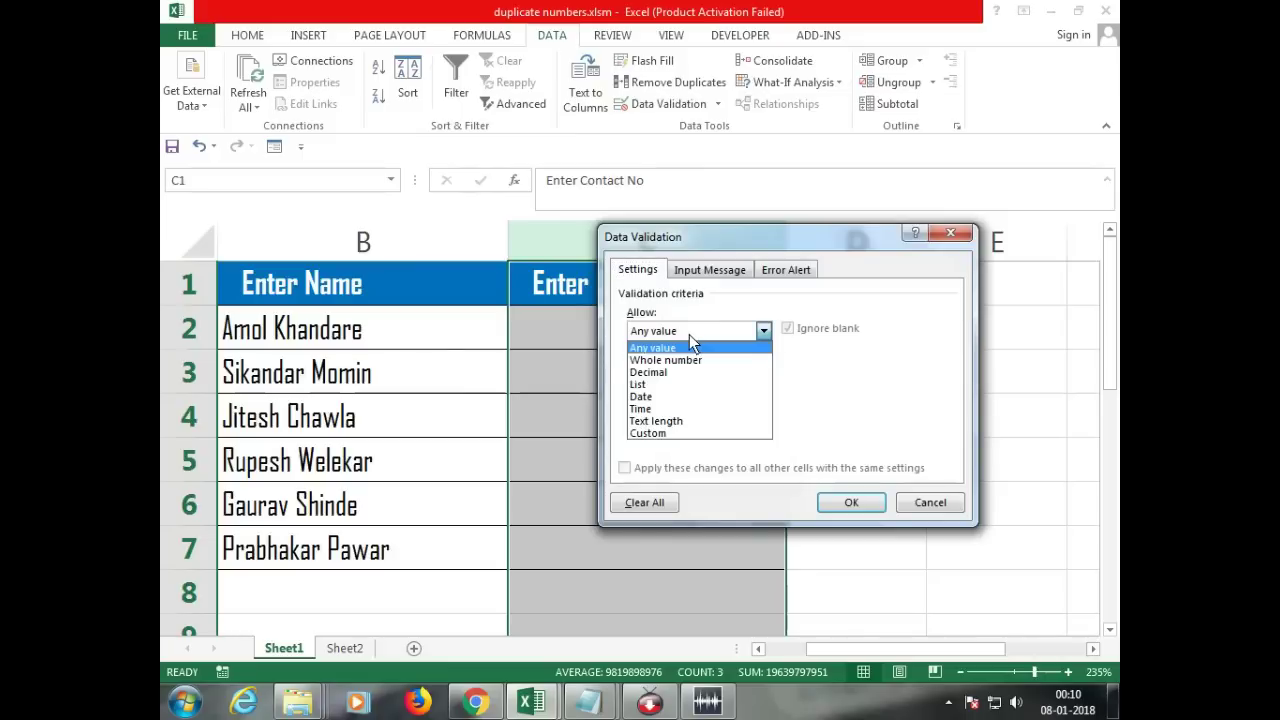
{"action": "left_click", "coordinate": [660, 433]}
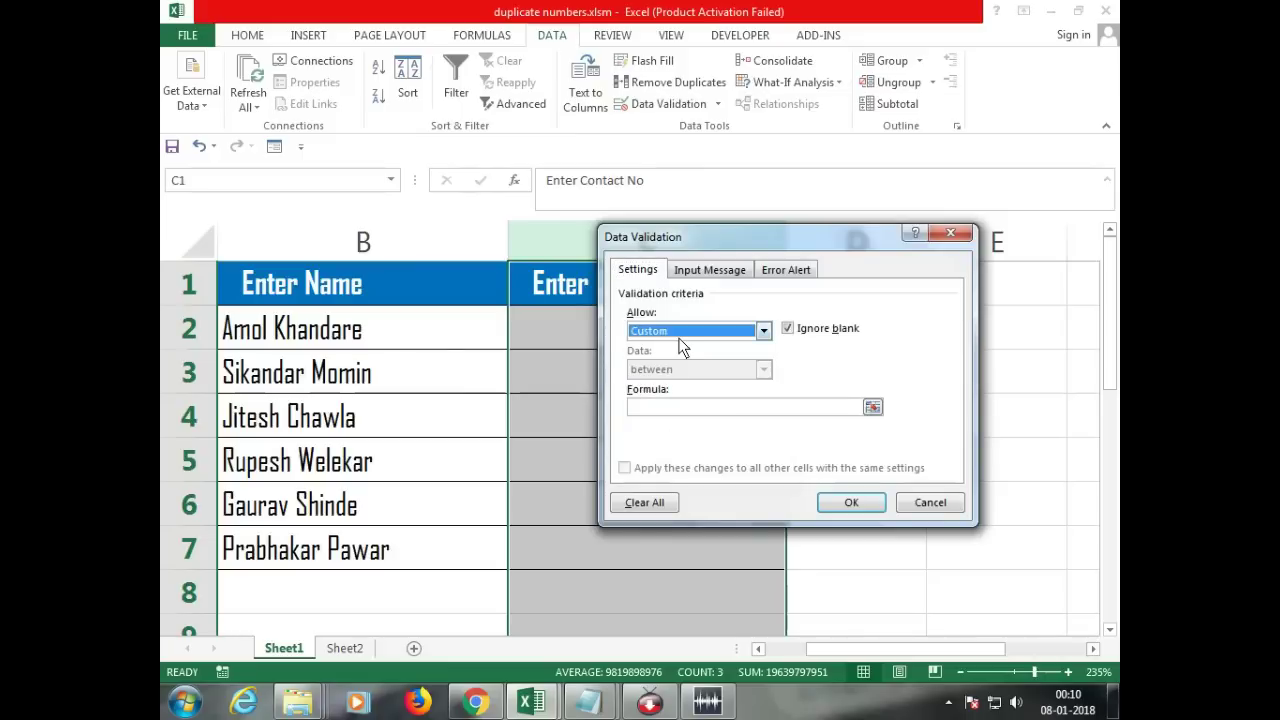
{"action": "left_click_drag", "start_coordinate": [711, 243], "coordinate": [744, 285]}
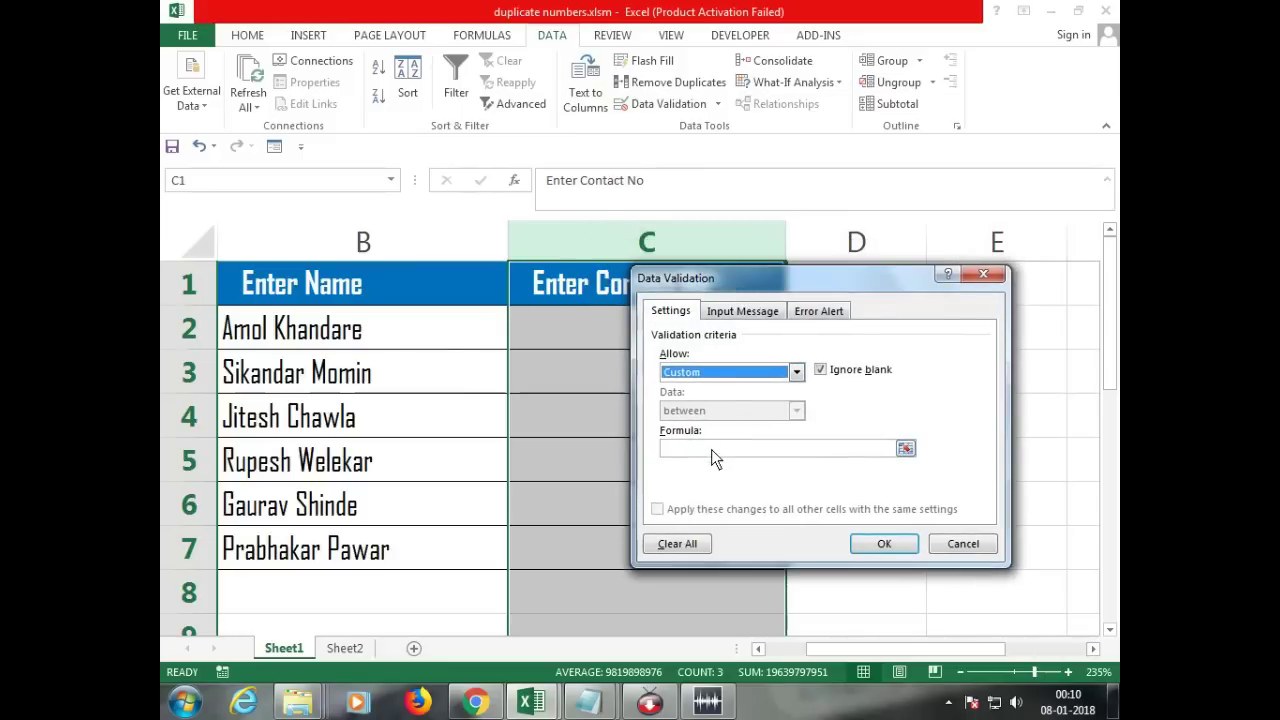
Enter the validation formula =COUNTIF(C:C,C1)=1, picking column C as the range
{"action": "left_click", "coordinate": [711, 449]}
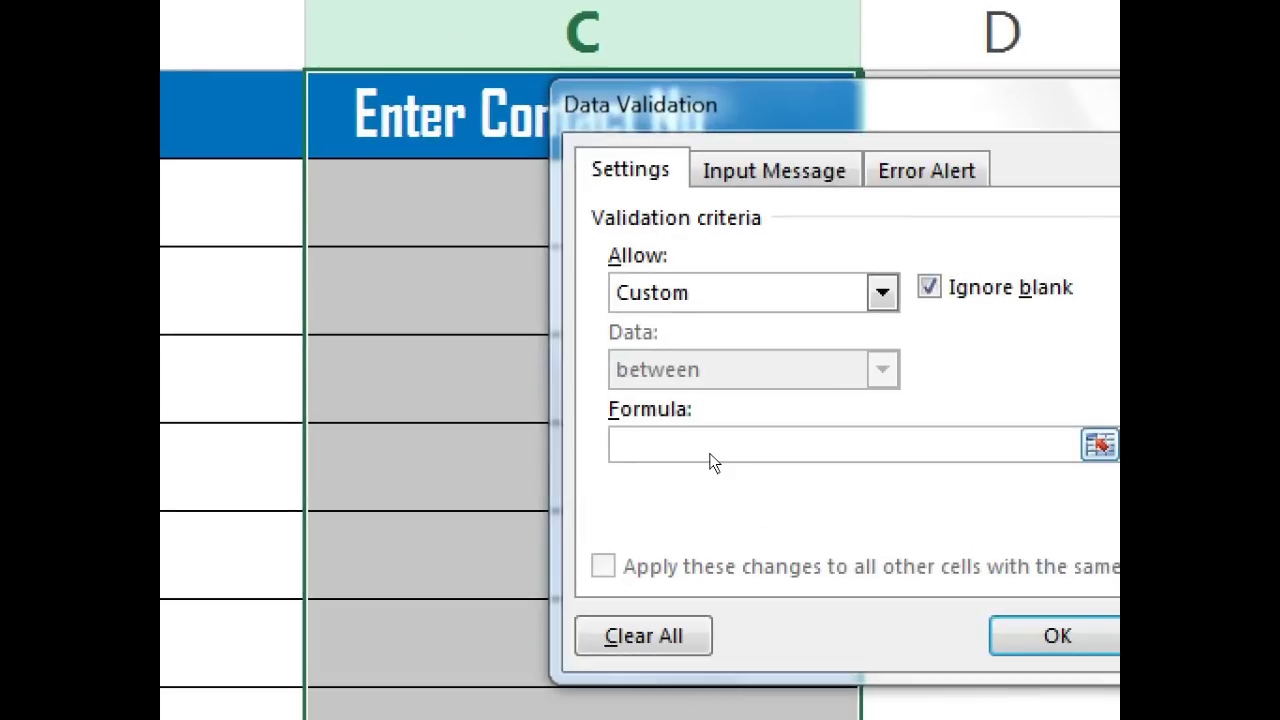
{"action": "type", "text": "="}
{"action": "type", "text": "COU"}
{"action": "type", "text": "NTIF"}
{"action": "type", "text": "("}
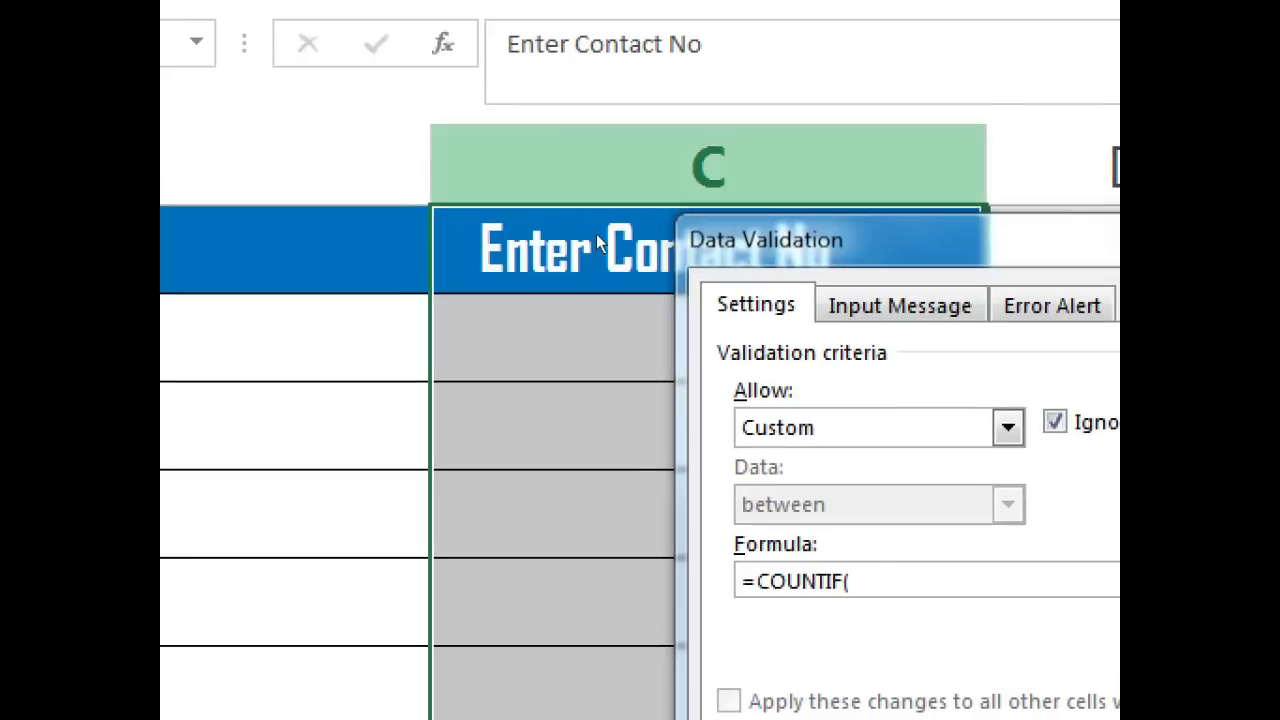
{"action": "left_click", "coordinate": [583, 33]}
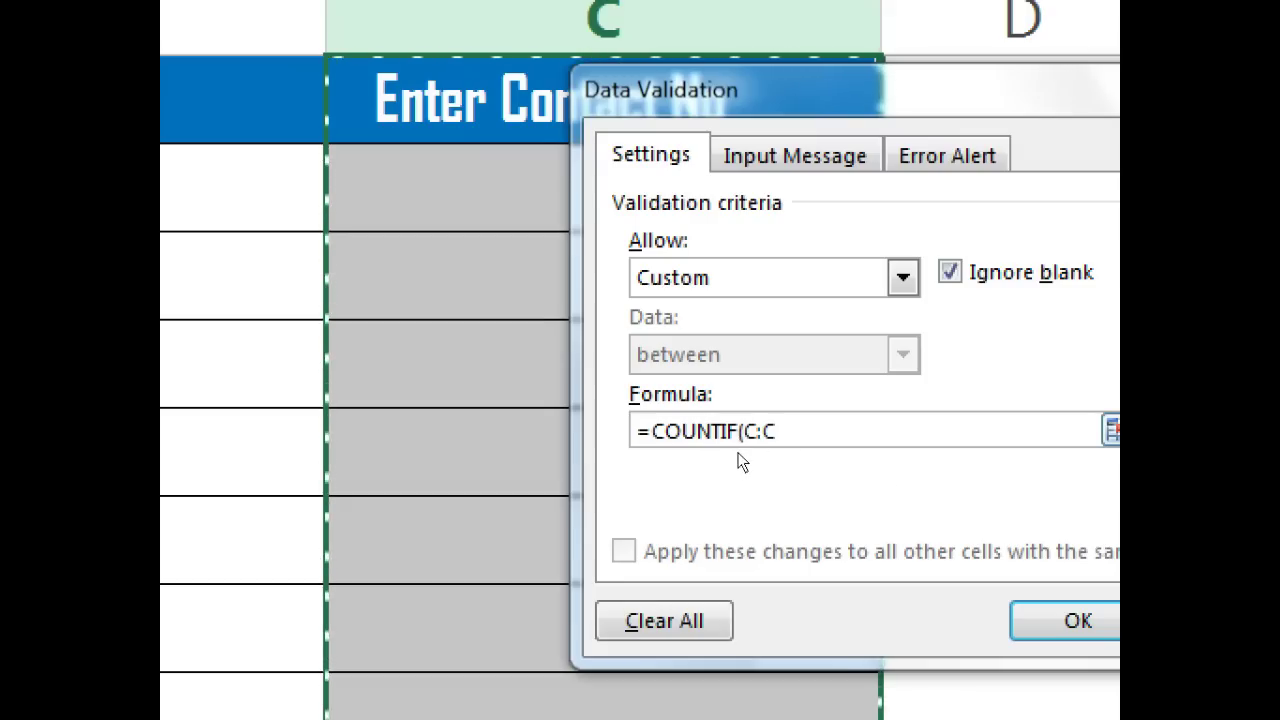
{"action": "left_click", "coordinate": [741, 450]}
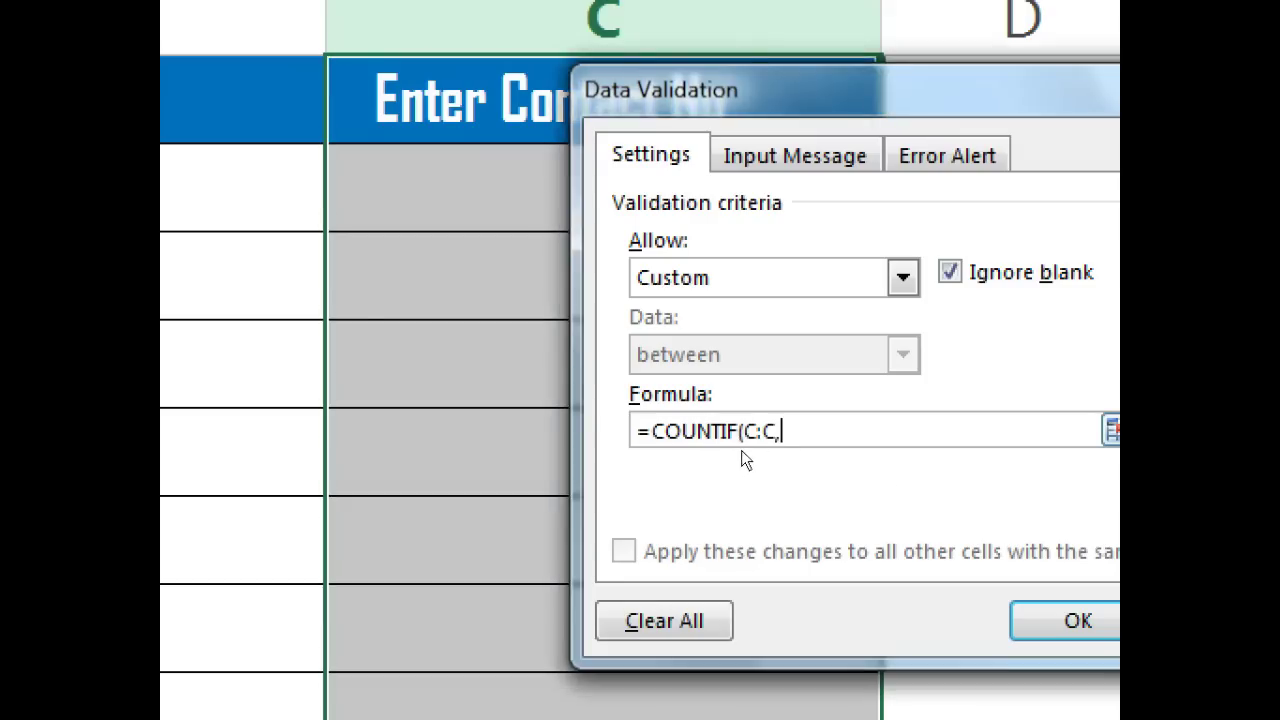
{"action": "type", "text": ",C1"}
{"action": "type", "text": ")"}
{"action": "type", "text": "=1"}
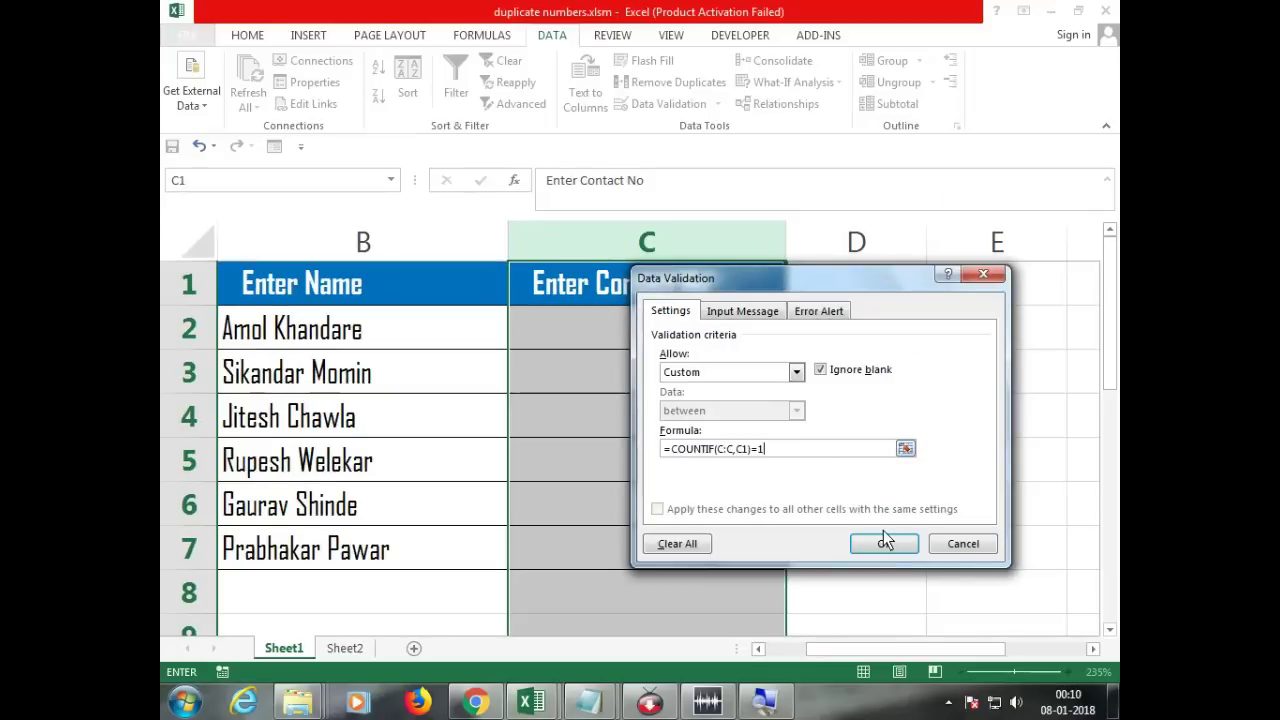
Apply the rule, then test a duplicate ending in 8 in C3 and restore its original 3
{"action": "left_click", "coordinate": [885, 545]}
{"action": "left_click", "coordinate": [703, 380]}
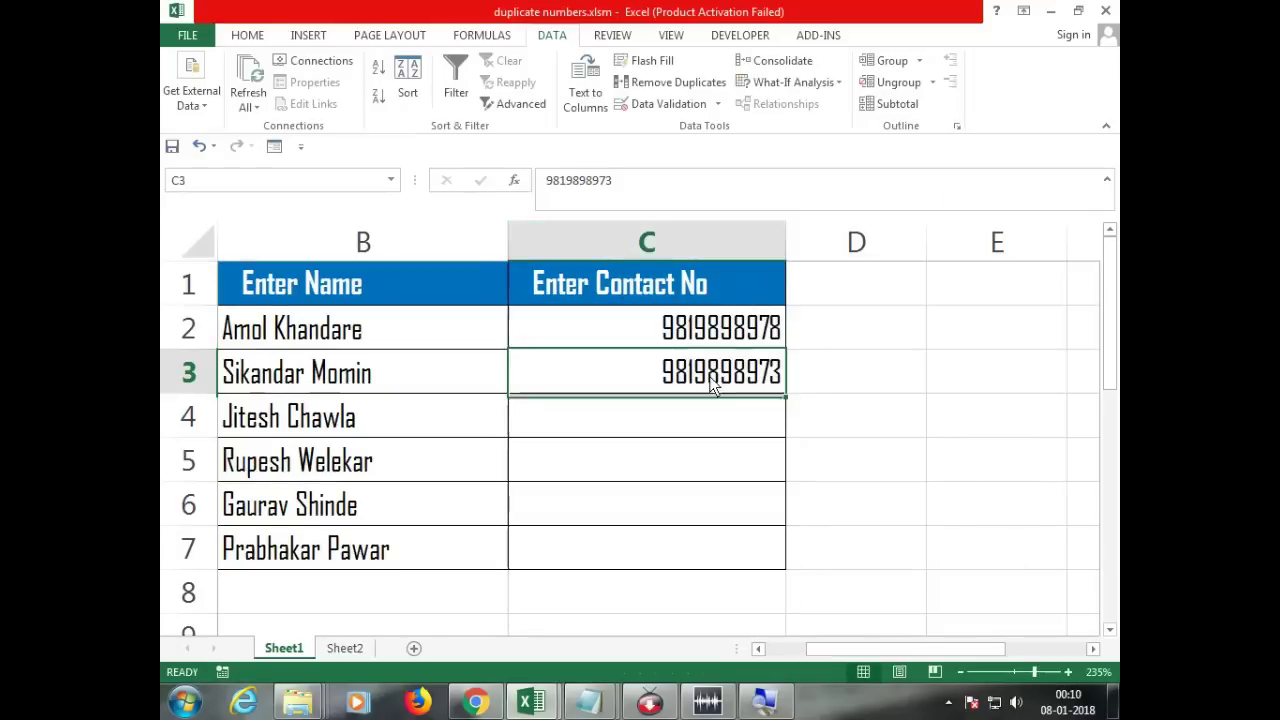
{"action": "double_click", "coordinate": [775, 372]}
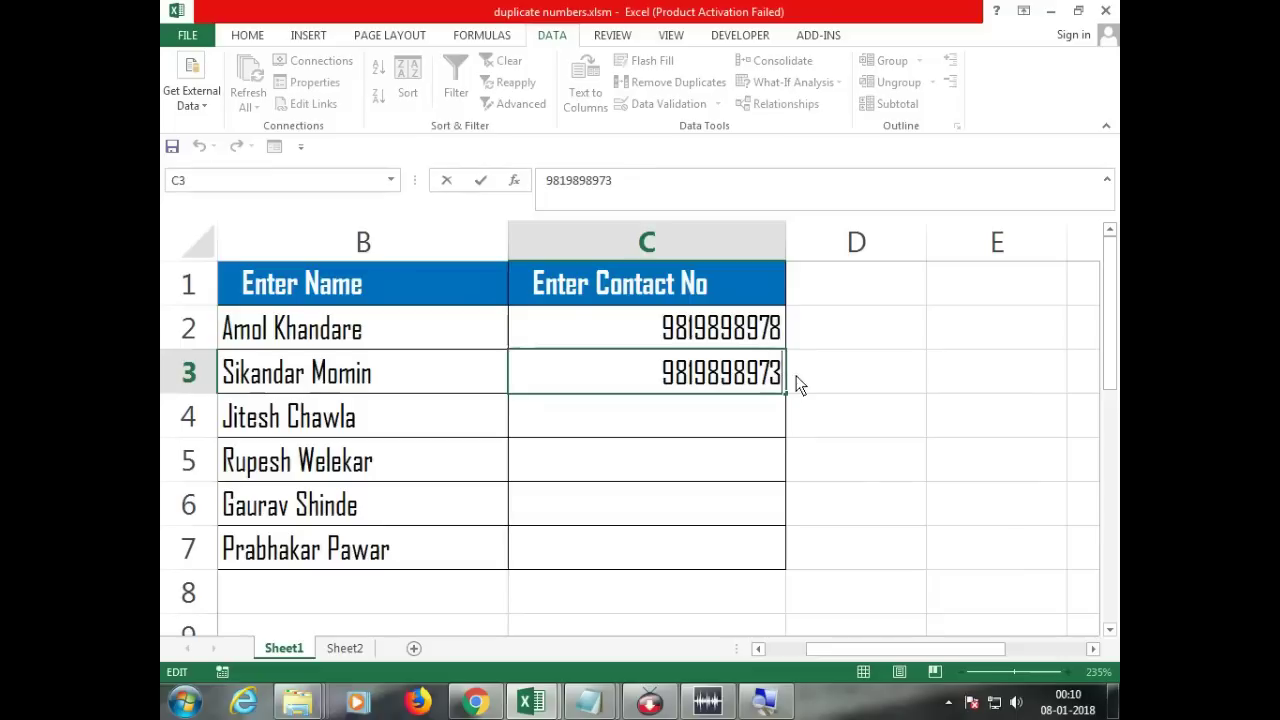
{"action": "key", "text": "BackSpace"}
{"action": "type", "text": "8"}
{"action": "key", "text": "Return"}
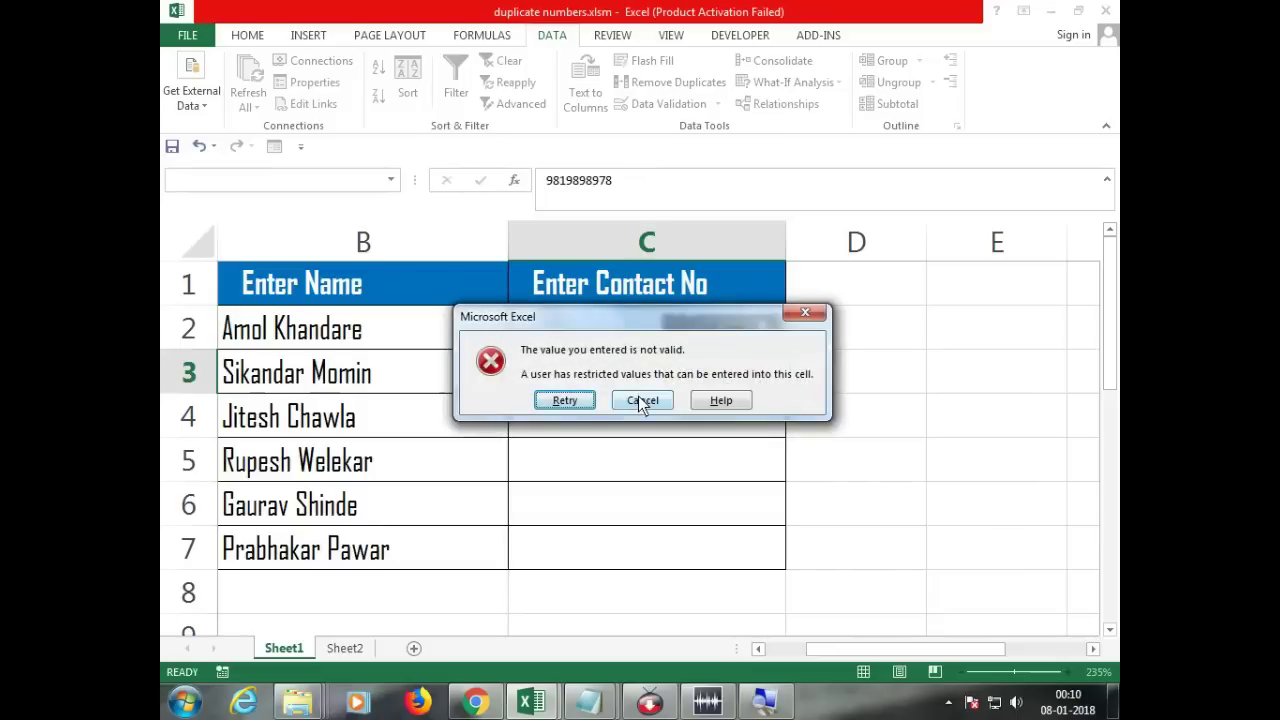
{"action": "left_click", "coordinate": [564, 400]}
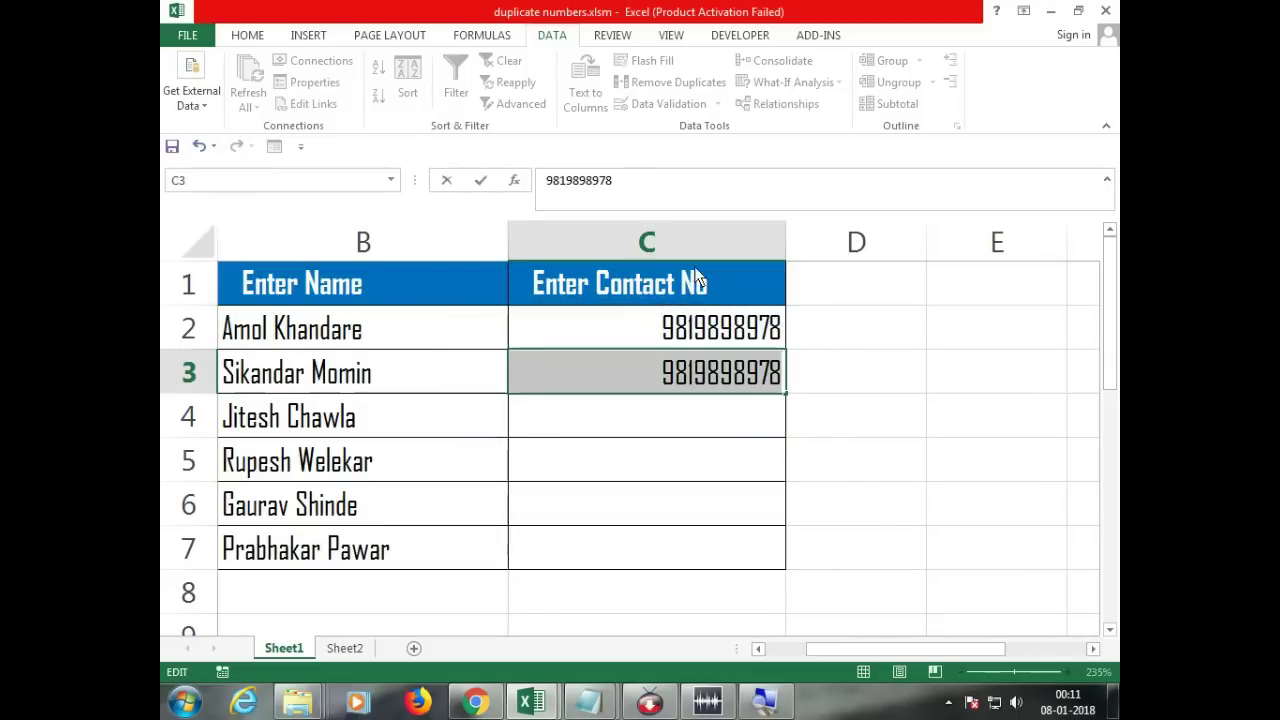
{"action": "key", "text": "BackSpace"}
{"action": "type", "text": "3"}
{"action": "key", "text": "ctrl+Return"}
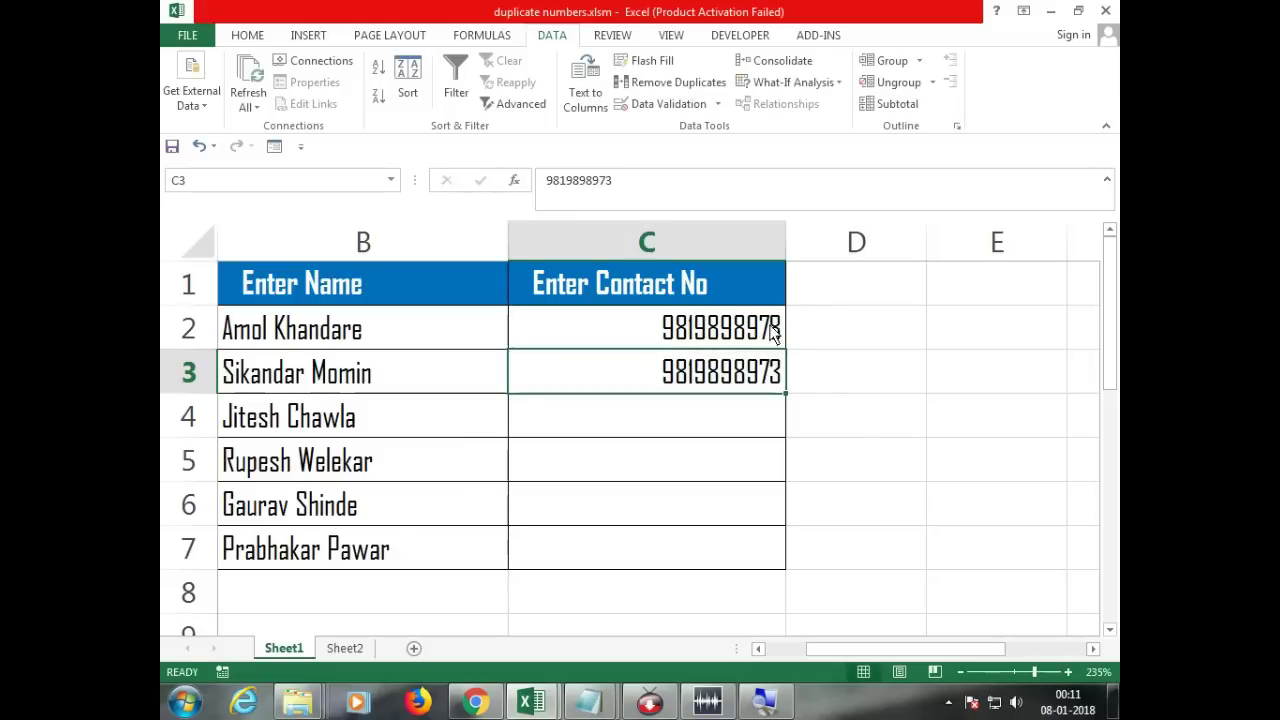
Fill C3's number into C4, try a duplicate ending in 3, and cancel the rejection
{"action": "left_click", "coordinate": [695, 245]}
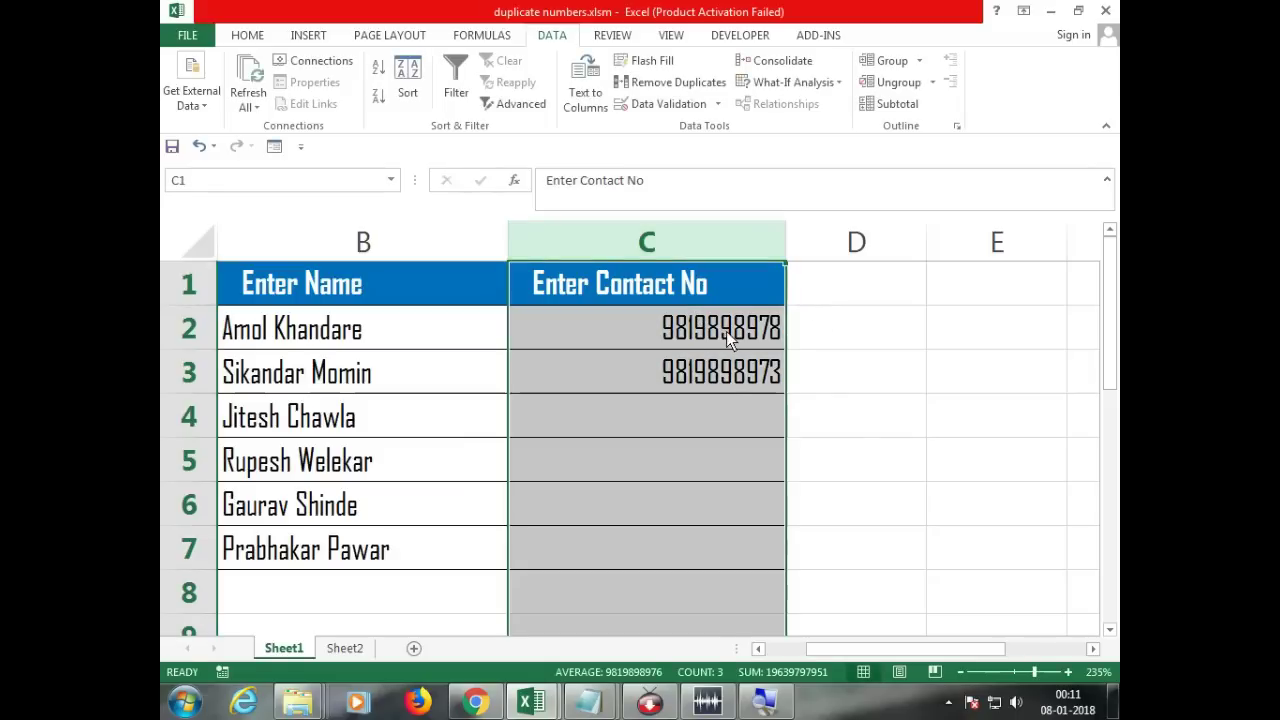
{"action": "left_click", "coordinate": [774, 378]}
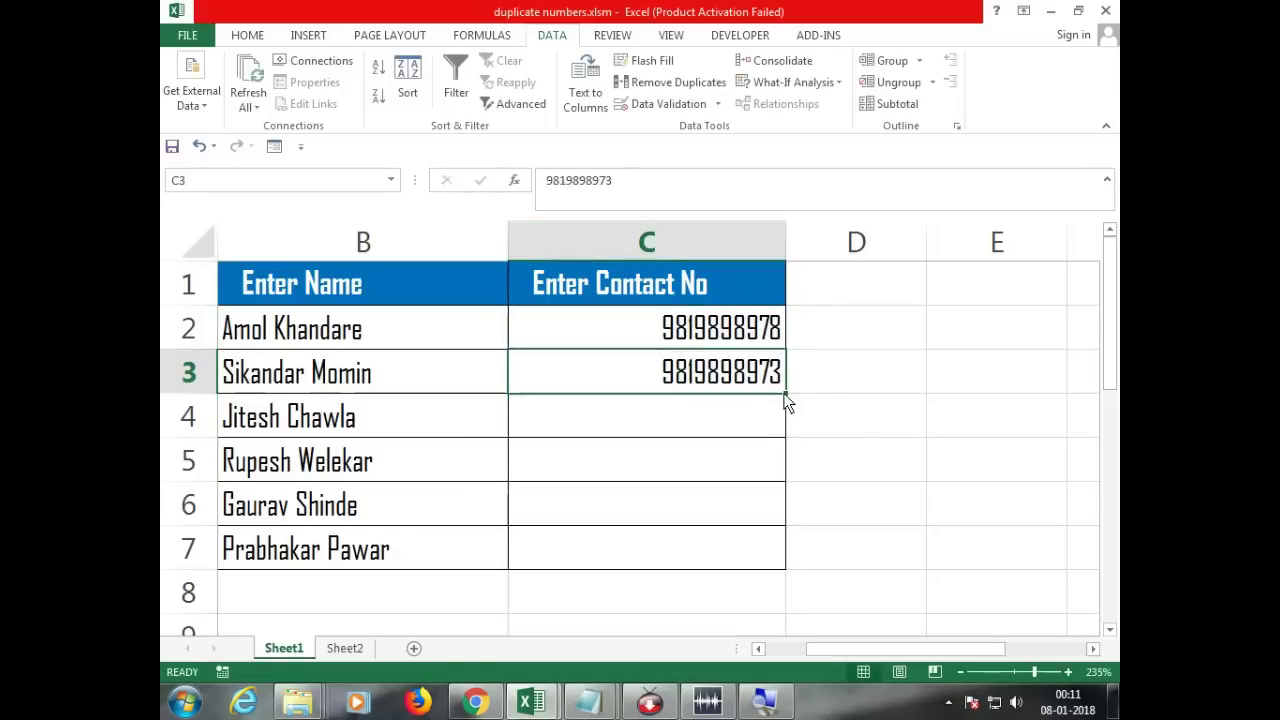
{"action": "left_click_drag", "start_coordinate": [786, 394], "coordinate": [777, 418]}
{"action": "double_click", "coordinate": [775, 414]}
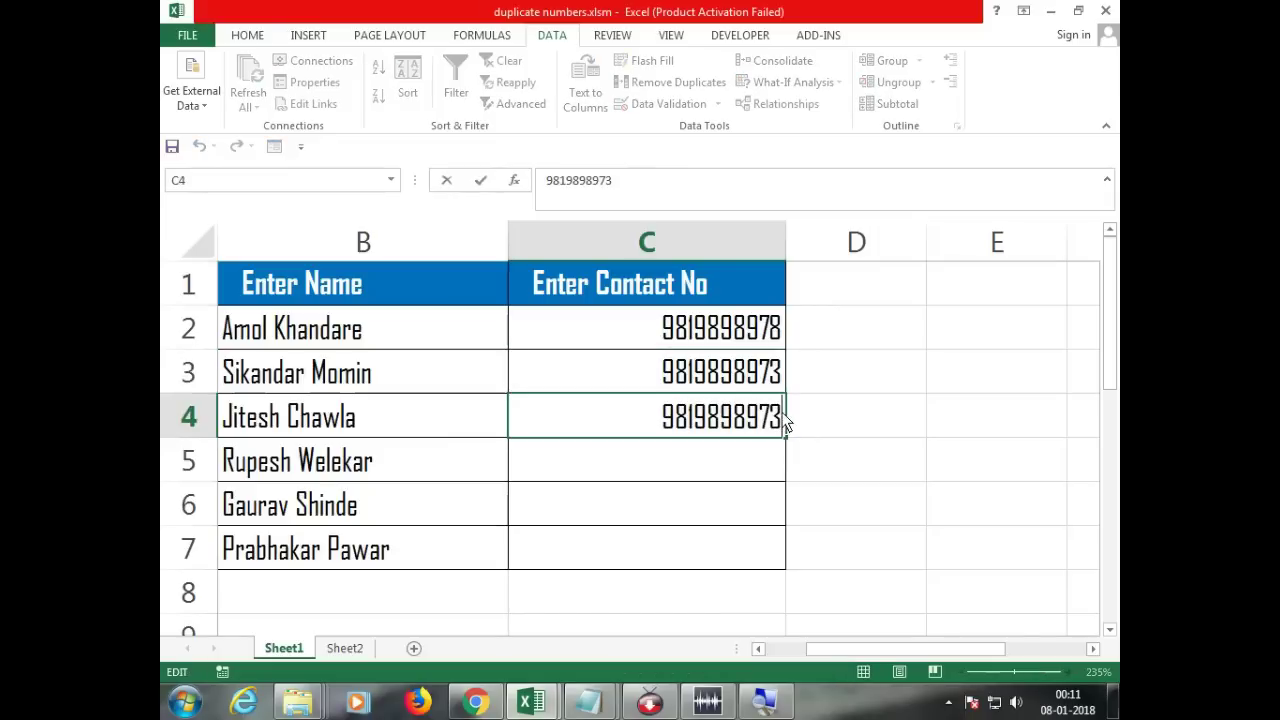
{"action": "key", "text": "BackSpace"}
{"action": "type", "text": "3"}
{"action": "key", "text": "Return"}
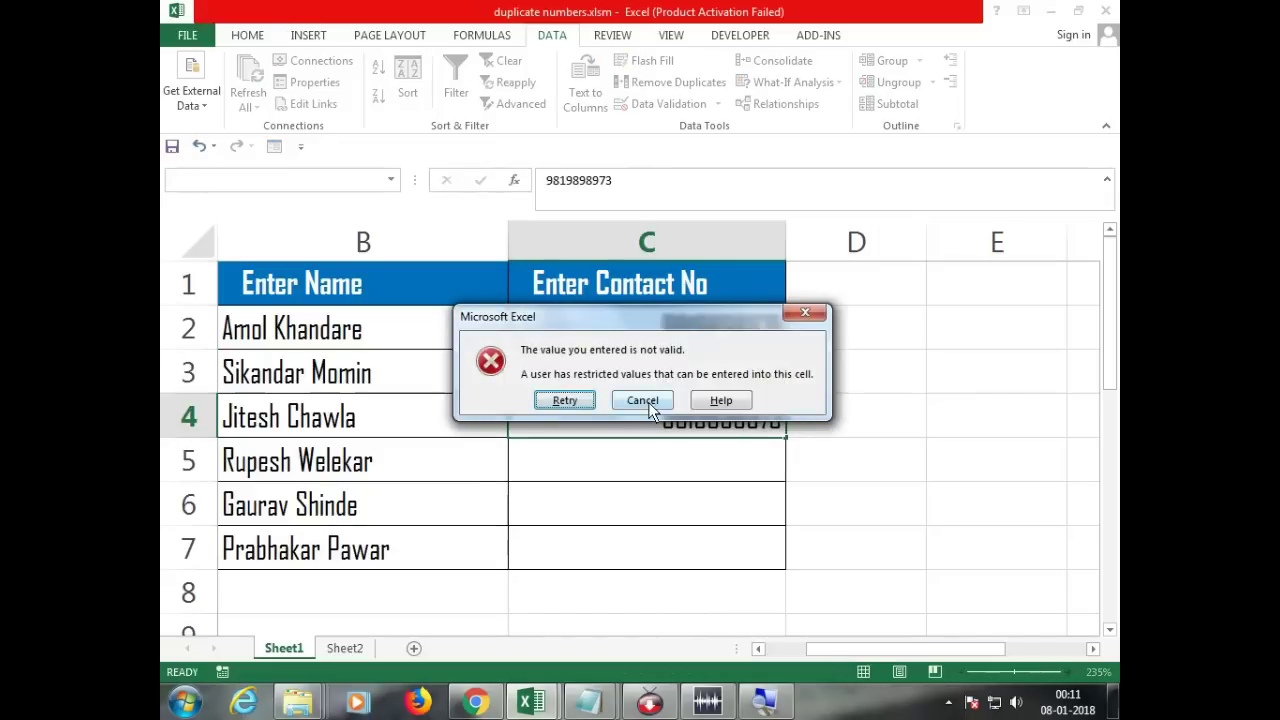
{"action": "left_click", "coordinate": [655, 400]}
Give C4 a unique number ending in 9
{"action": "double_click", "coordinate": [783, 423]}
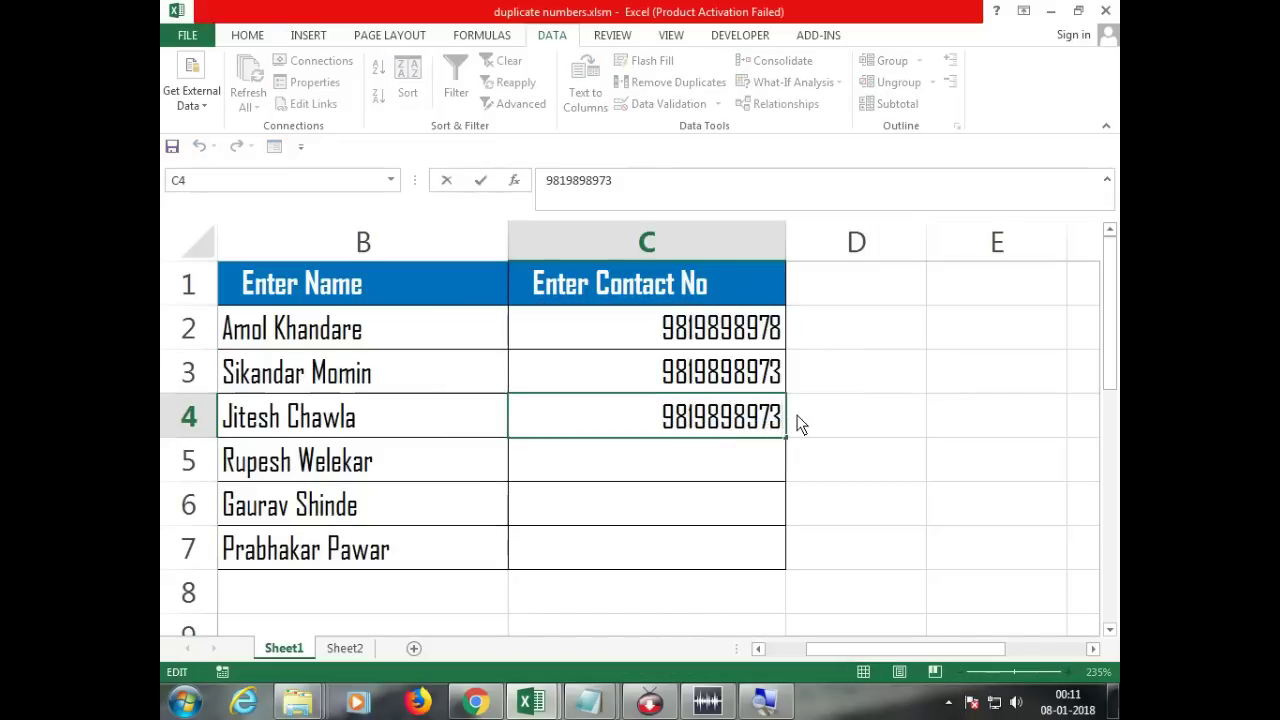
{"action": "key", "text": "BackSpace"}
{"action": "type", "text": "8"}
{"action": "key", "text": "BackSpace"}
{"action": "type", "text": "9"}
{"action": "key", "text": "Return"}
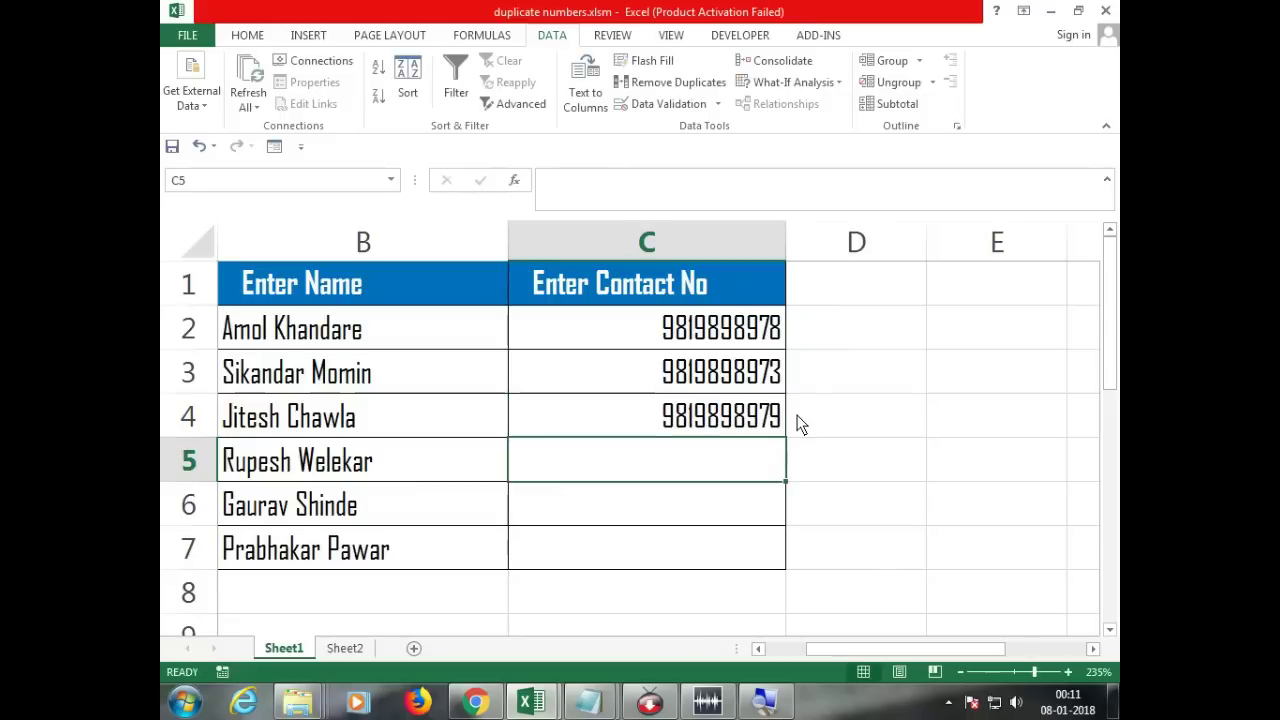
Test a duplicate ending in 8 in C4 and cancel the rejected entry
{"action": "key", "text": "Up"}
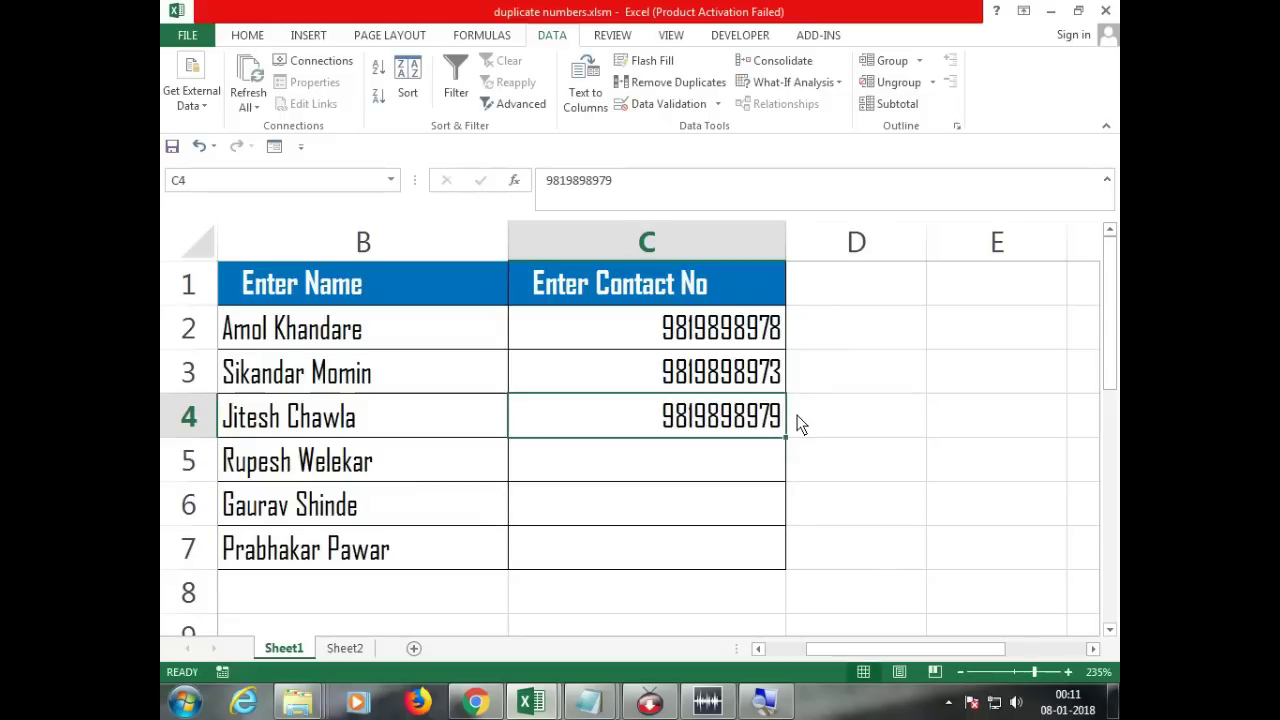
{"action": "key", "text": "F2"}
{"action": "key", "text": "BackSpace"}
{"action": "type", "text": "8"}
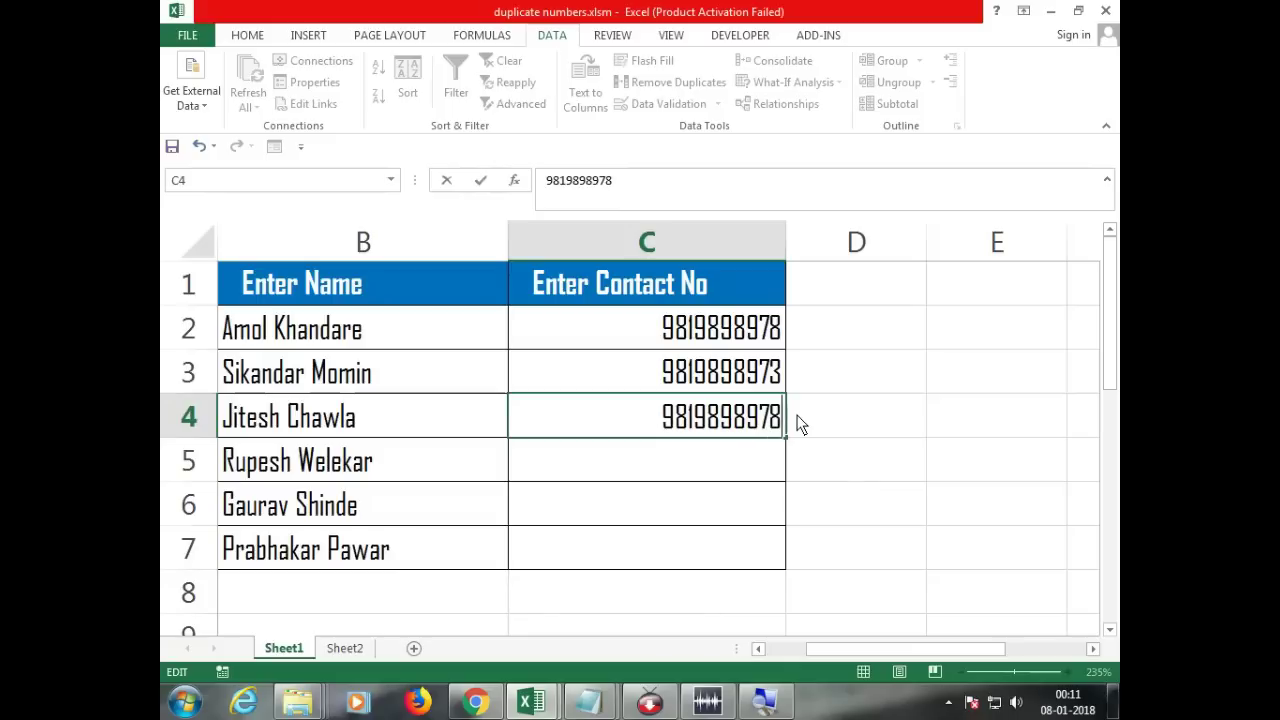
{"action": "key", "text": "Return"}
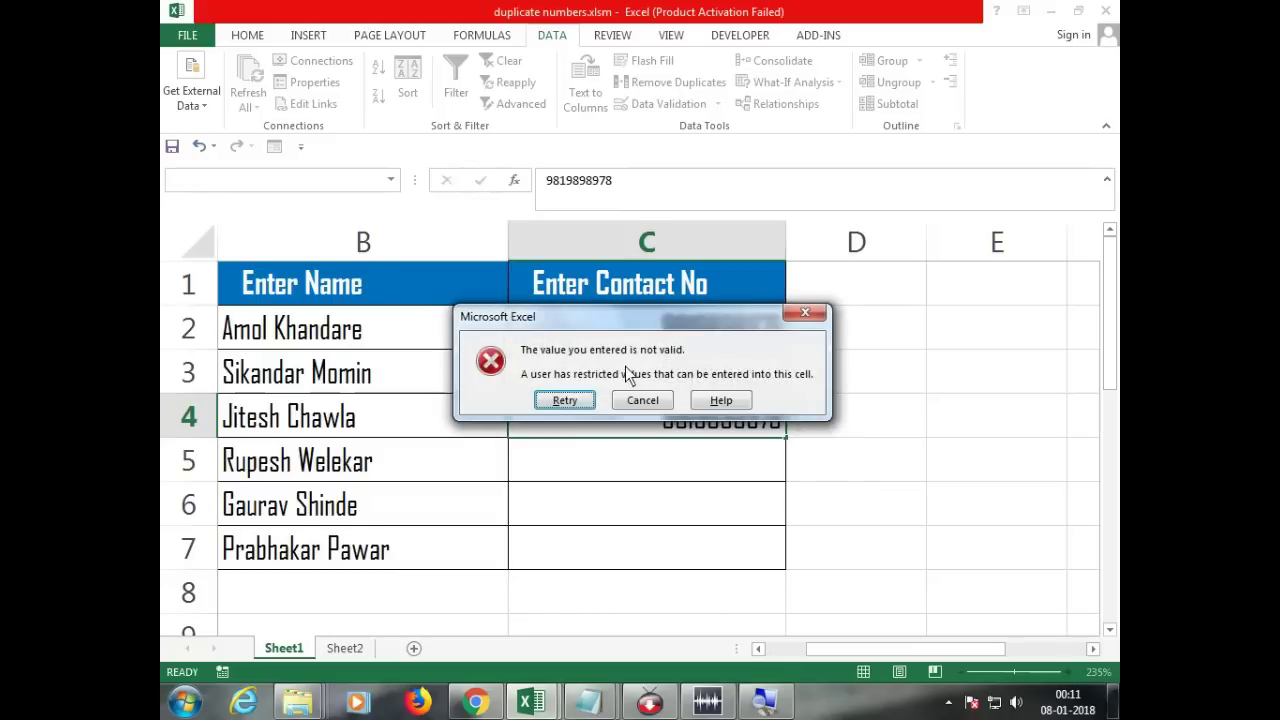
{"action": "left_click", "coordinate": [664, 402]}
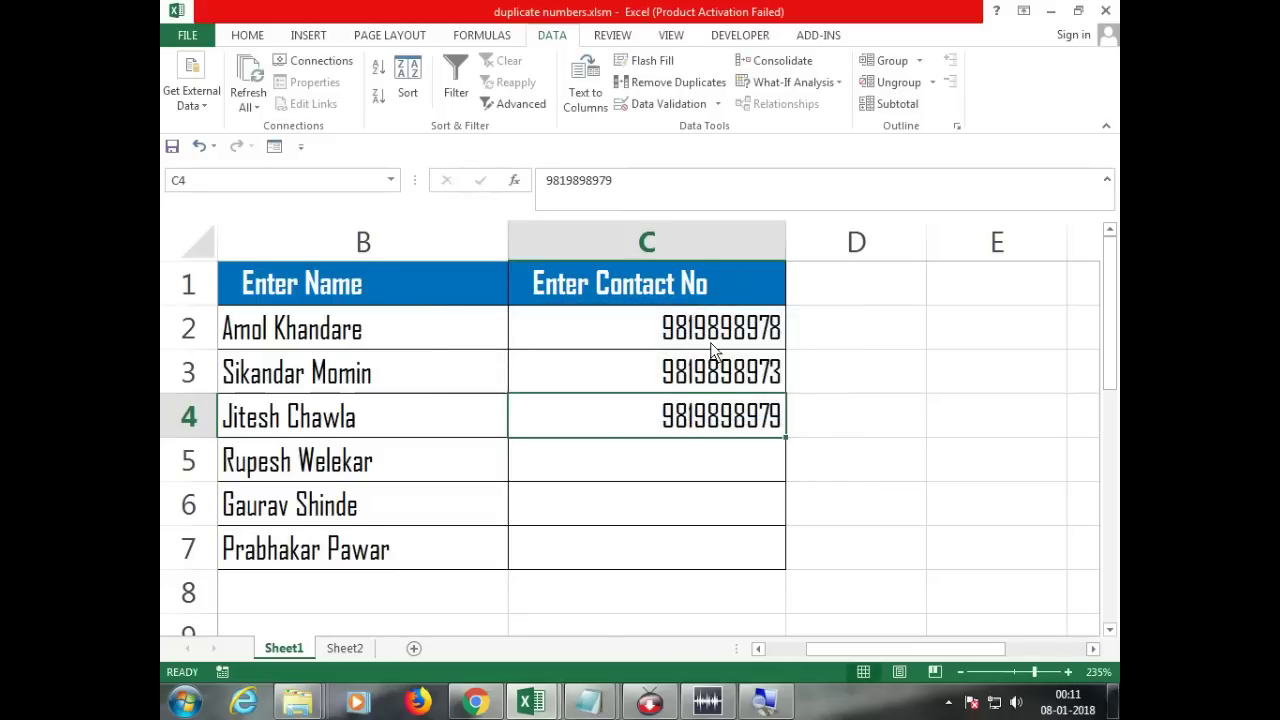
Reopen column C's Data Validation and title its error alert DUPLICATE NUMBER
{"action": "left_click", "coordinate": [708, 242]}
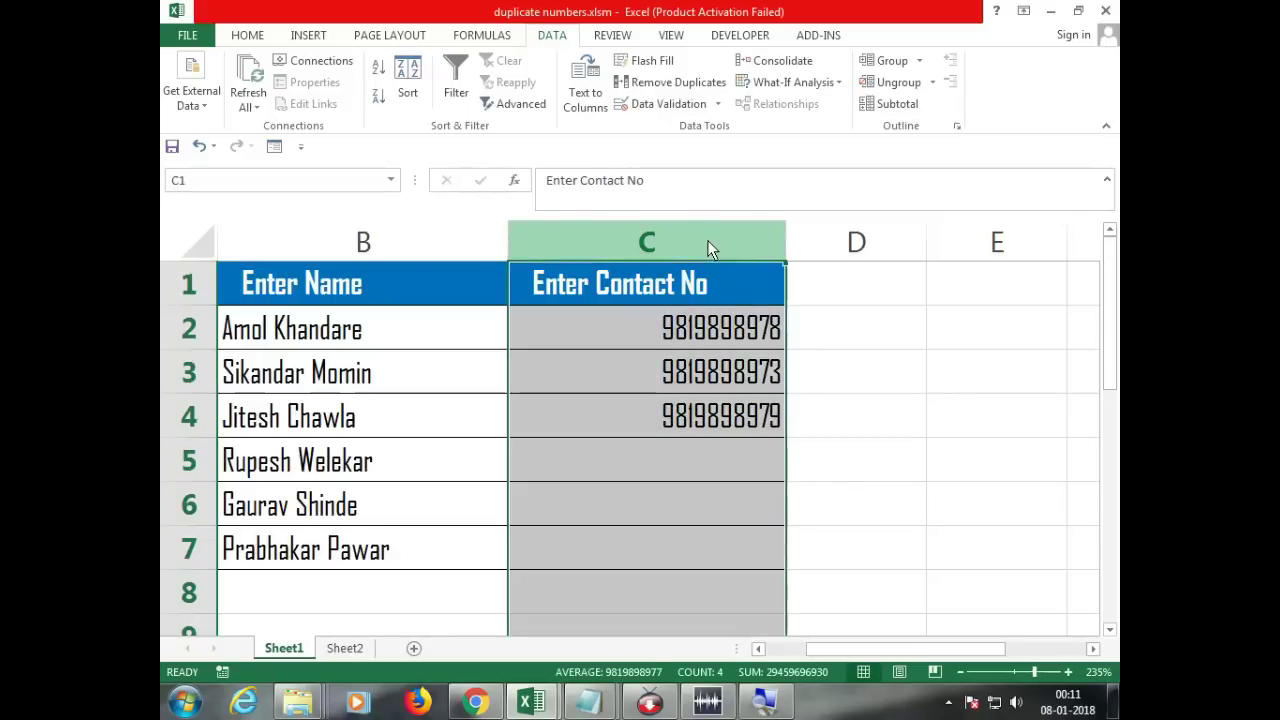
{"action": "left_click", "coordinate": [668, 104]}
{"action": "left_click", "coordinate": [818, 311]}
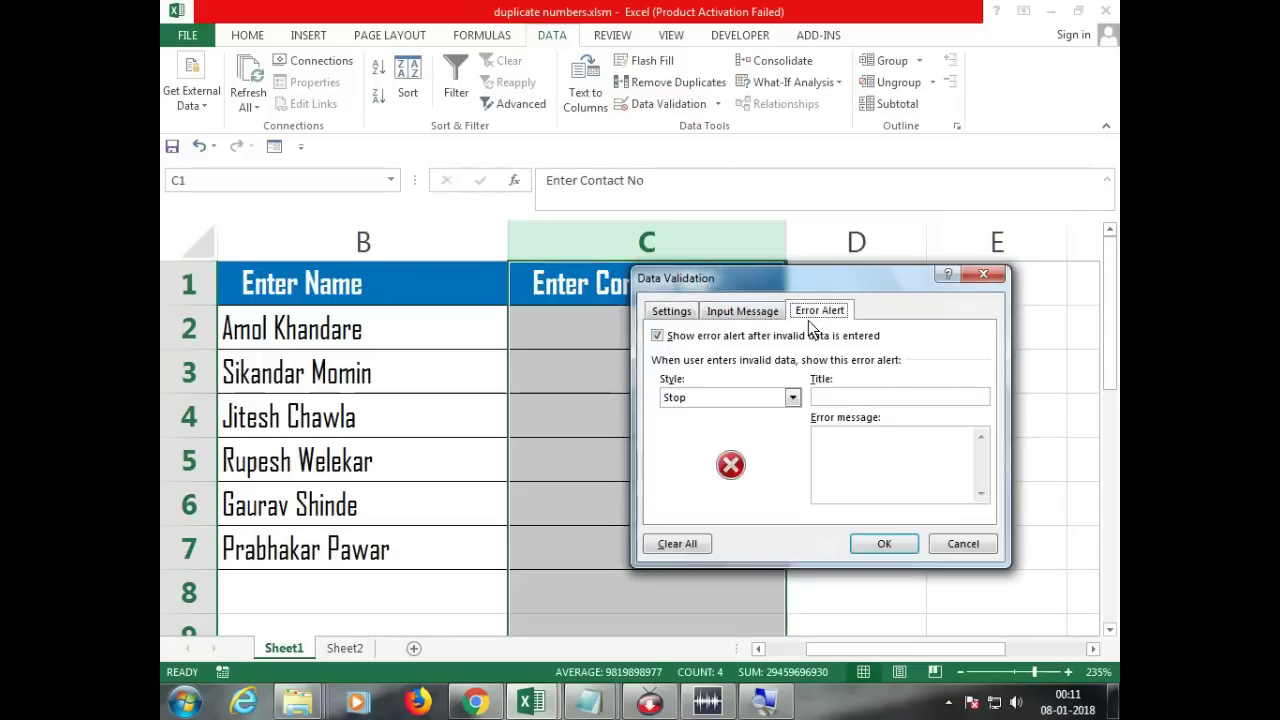
{"action": "left_click", "coordinate": [830, 397]}
{"action": "type", "text": "DUPLICATE N"}
{"action": "type", "text": "UMBER"}
{"action": "left_click_drag", "start_coordinate": [780, 278], "coordinate": [605, 239]}
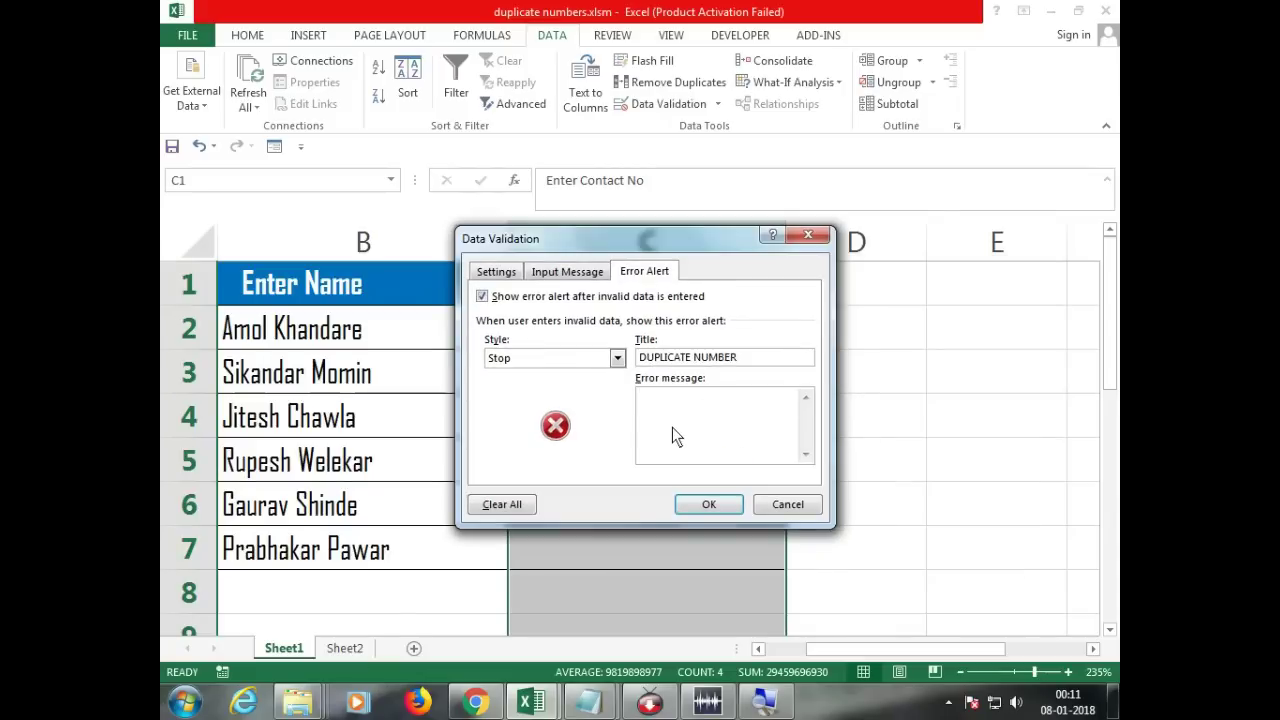
Copy the first Hindi sentence from Online Hindi Tools into the alert's Error message box
{"action": "left_click", "coordinate": [476, 702]}
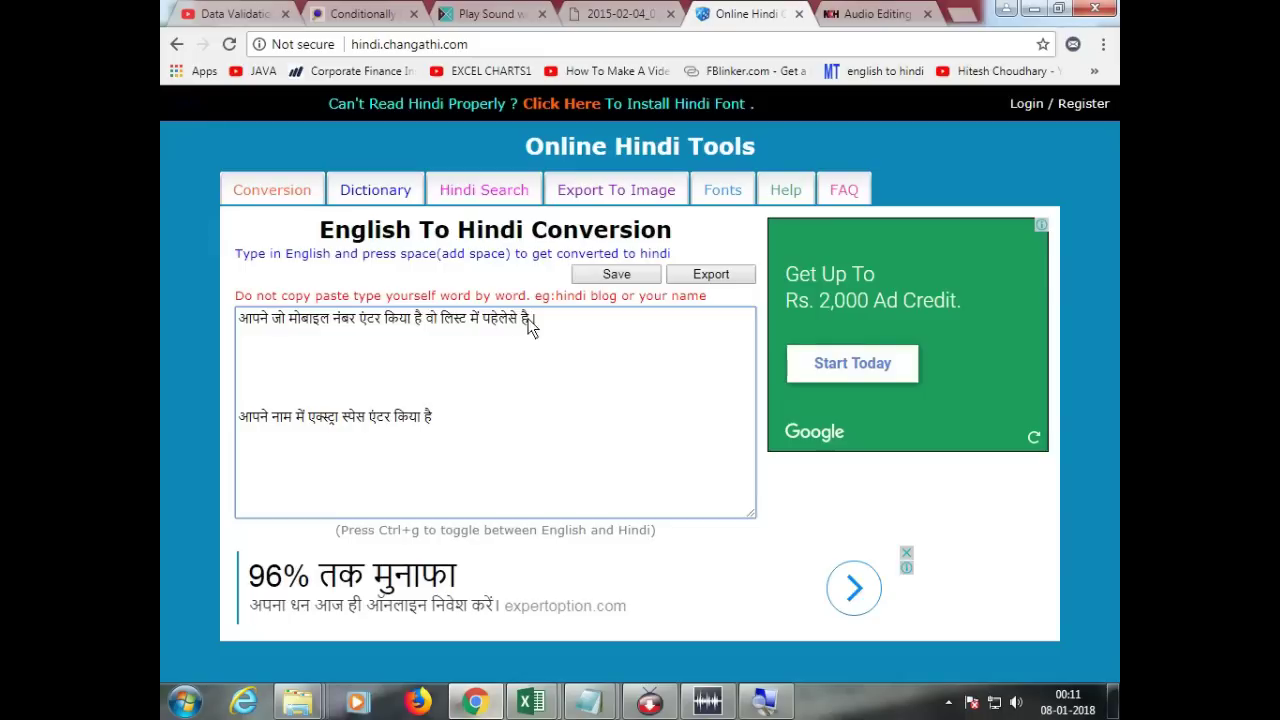
{"action": "left_click_drag", "start_coordinate": [534, 320], "coordinate": [163, 334]}
{"action": "key", "text": "ctrl+c"}
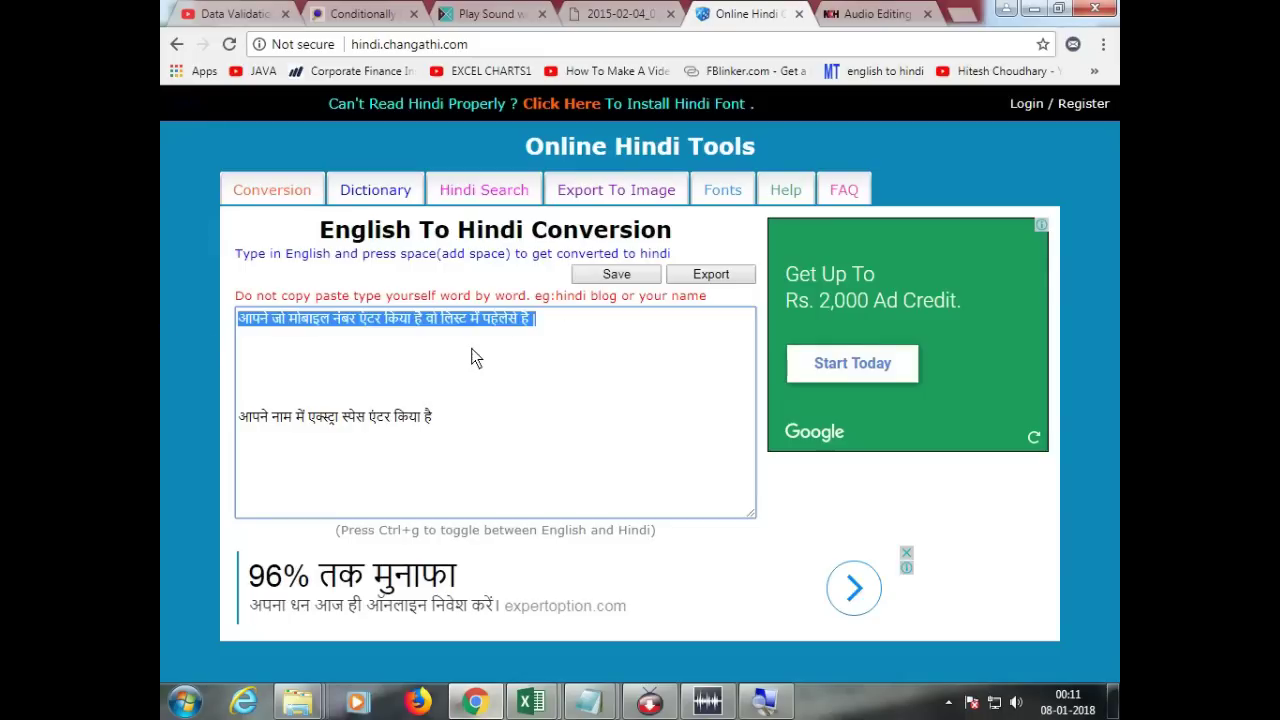
{"action": "key", "text": "alt+Tab"}
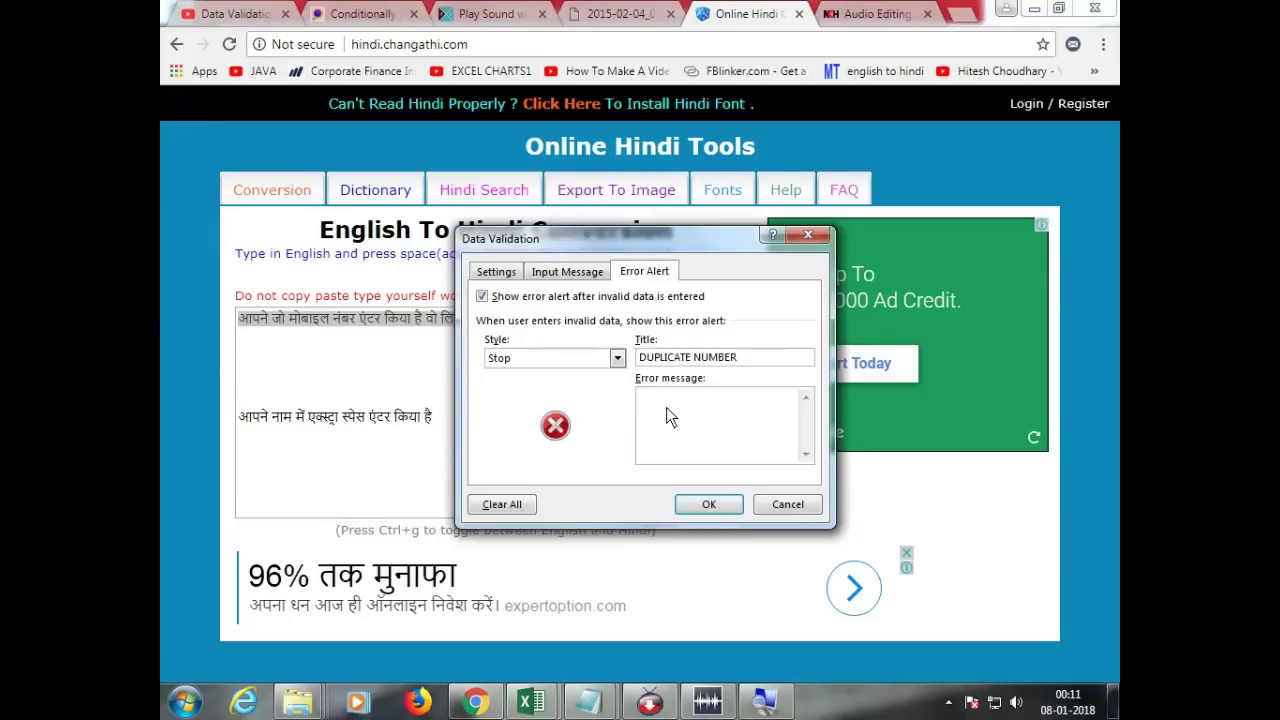
{"action": "left_click", "coordinate": [670, 417]}
{"action": "key", "text": "ctrl+v"}
{"action": "left_click", "coordinate": [709, 504]}
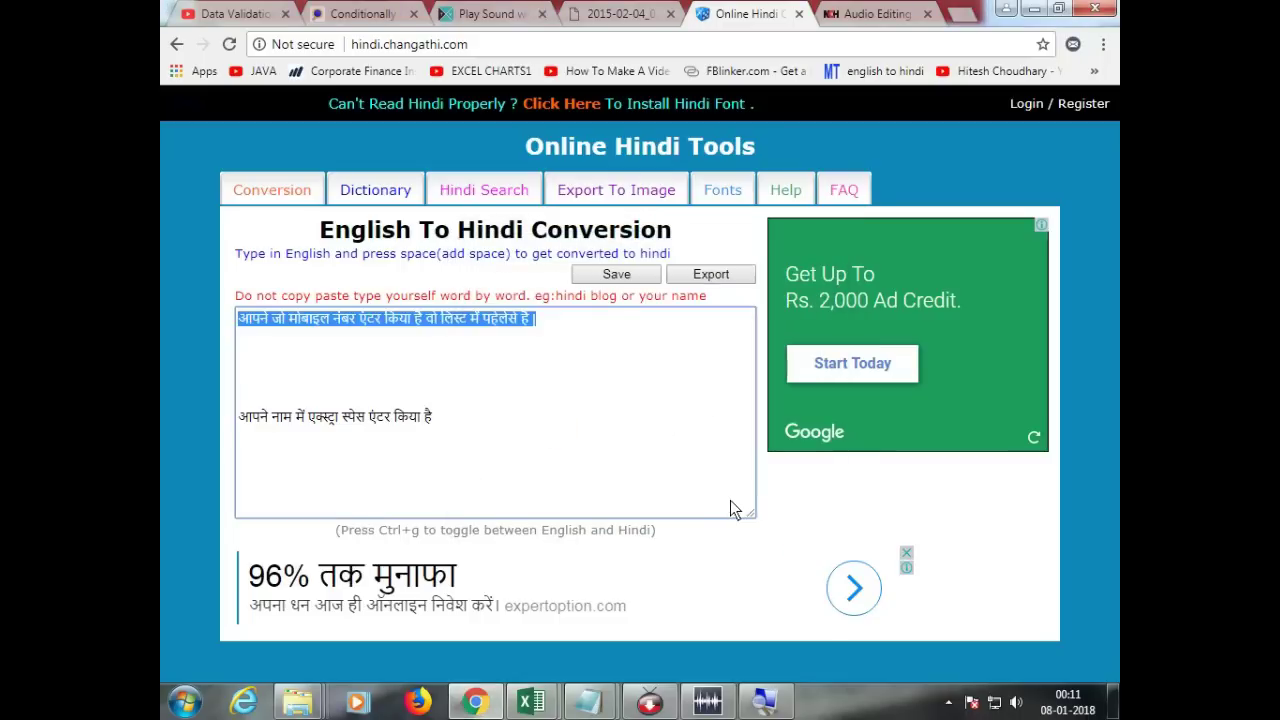
{"action": "mouse_move", "coordinate": [530, 702]}
{"action": "left_click", "coordinate": [509, 598]}
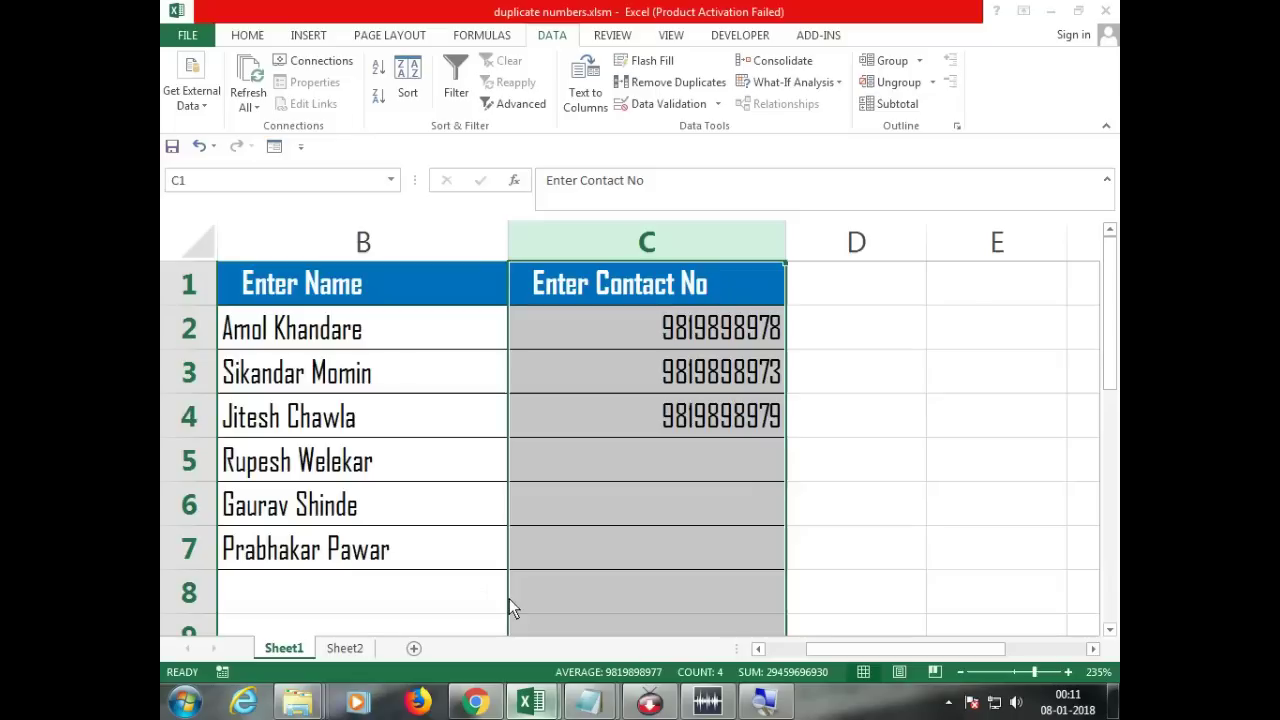
{"action": "left_click", "coordinate": [735, 465]}
{"action": "key", "text": "Up"}
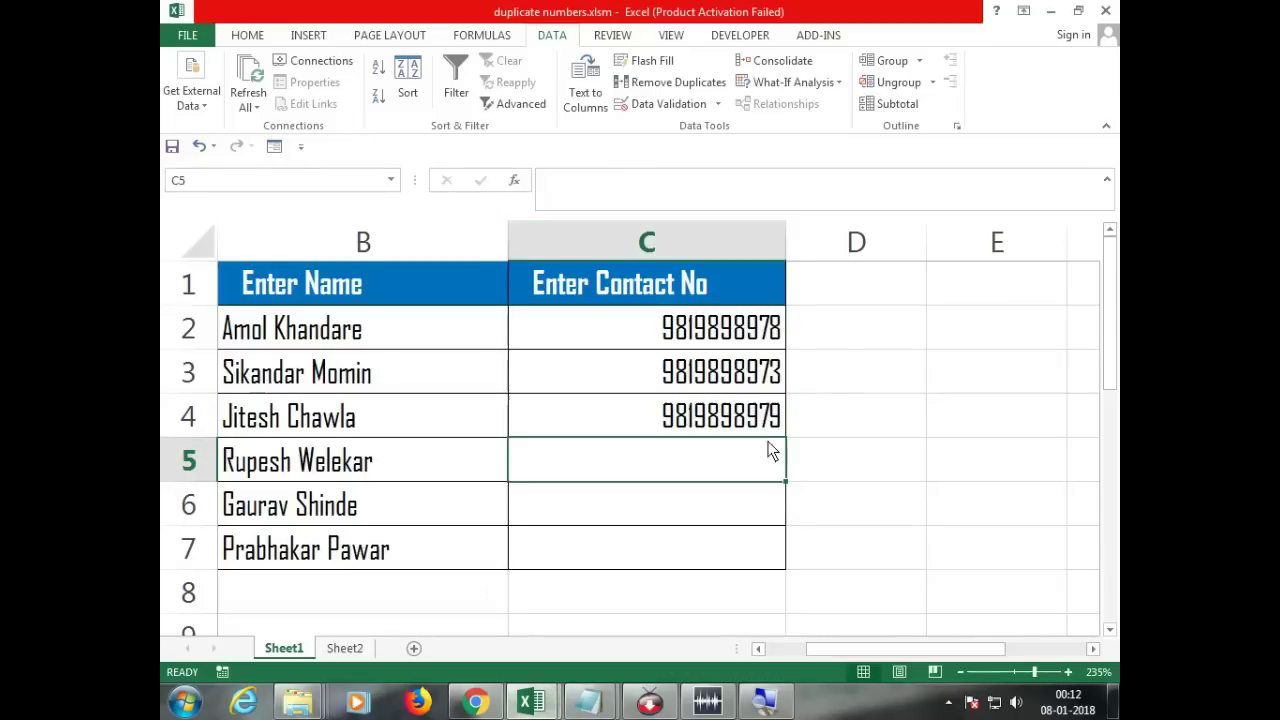
{"action": "double_click", "coordinate": [782, 418]}
{"action": "key", "text": "BackSpace"}
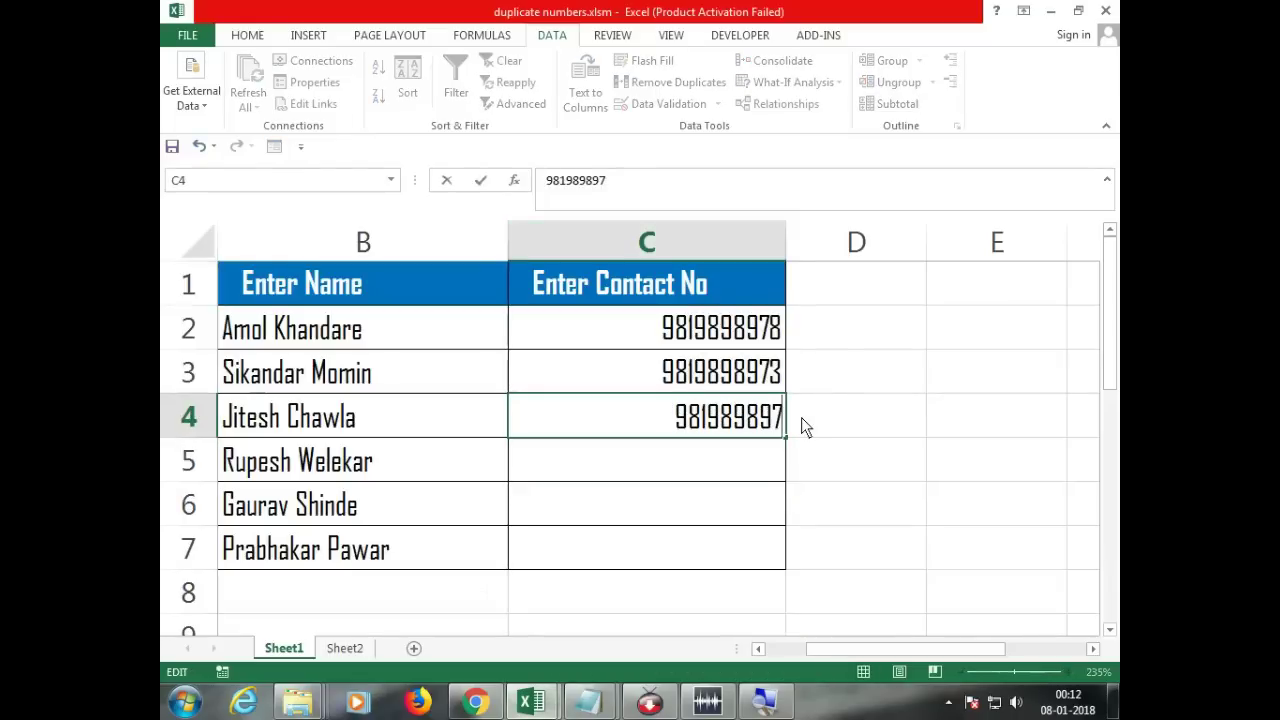
{"action": "type", "text": "8"}
{"action": "key", "text": "Return"}
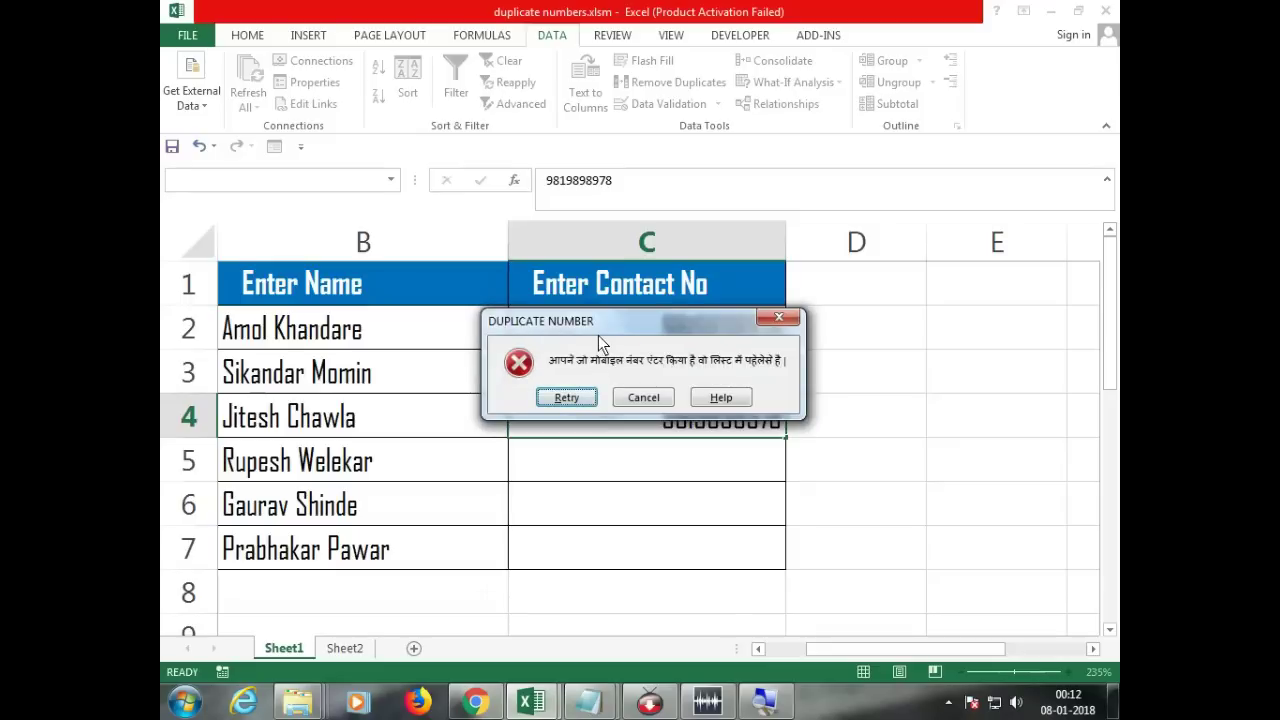
{"action": "left_click", "coordinate": [642, 398]}
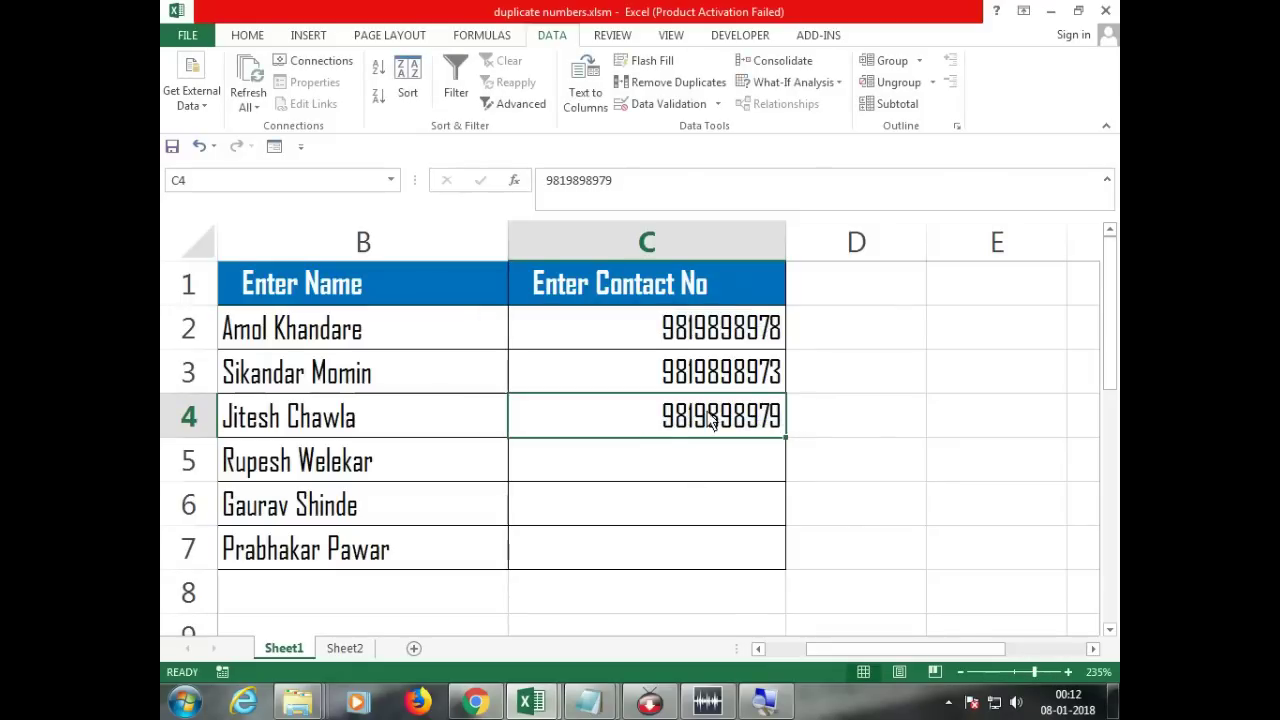
{"action": "left_click_drag", "start_coordinate": [713, 334], "coordinate": [696, 546]}
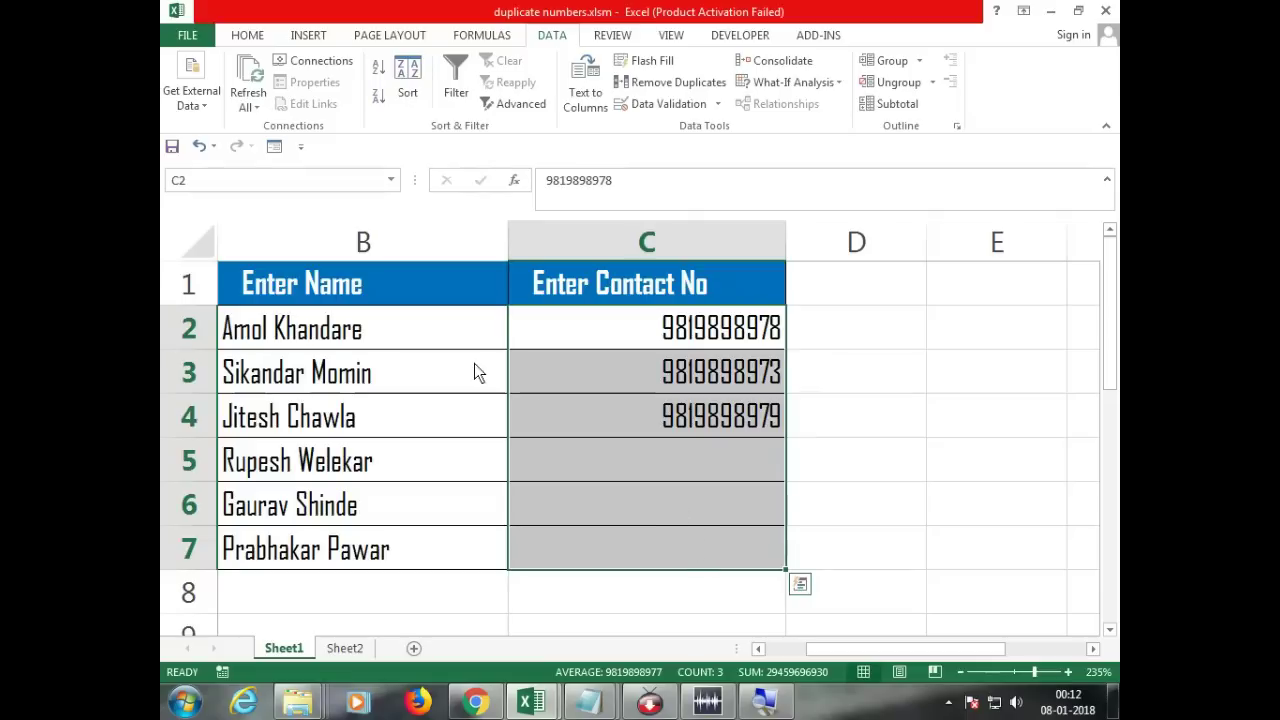
{"action": "left_click", "coordinate": [412, 345]}
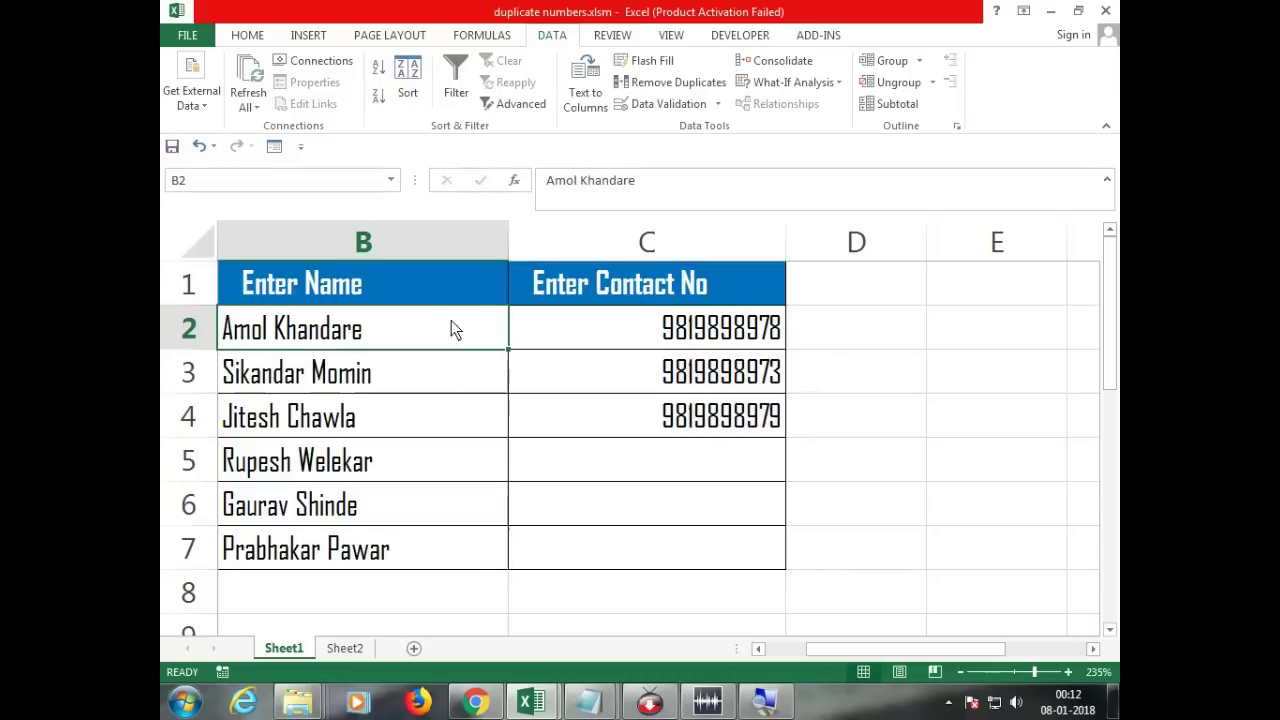
{"action": "left_click", "coordinate": [875, 340]}
Enter the comparison formula =B3=TRIM(B3) in cell D3
{"action": "left_click", "coordinate": [916, 388]}
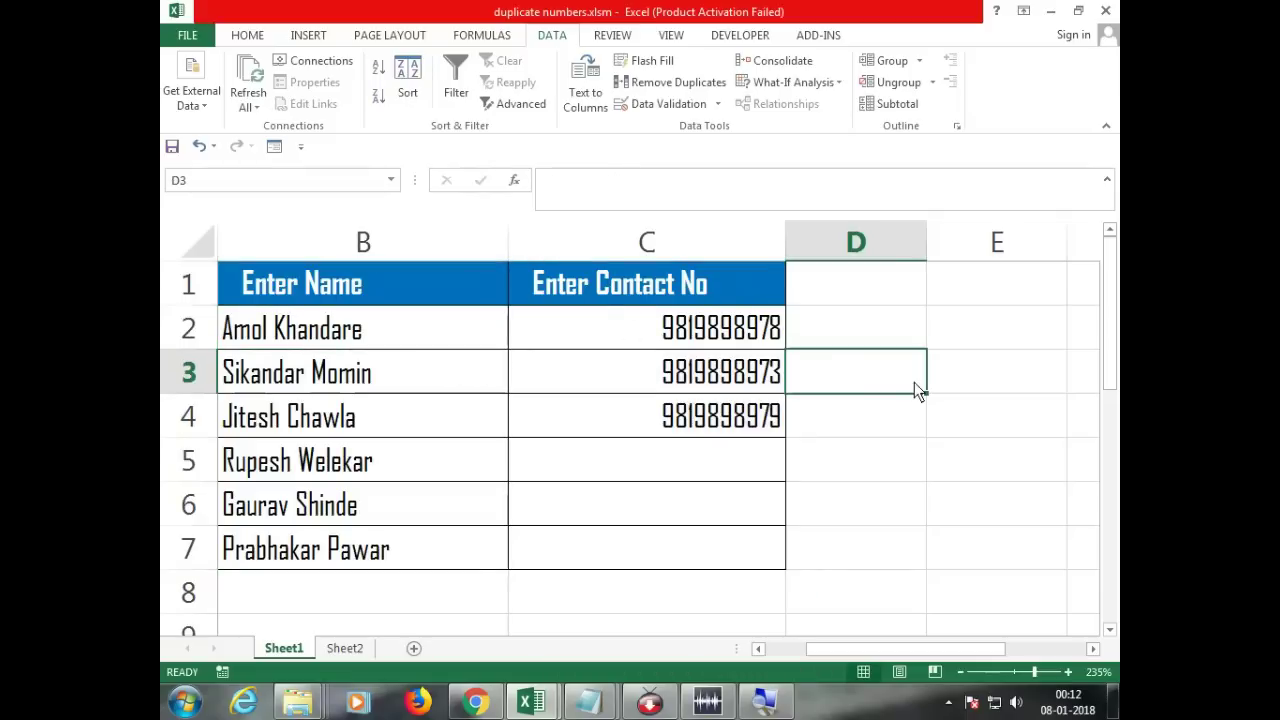
{"action": "type", "text": "=T"}
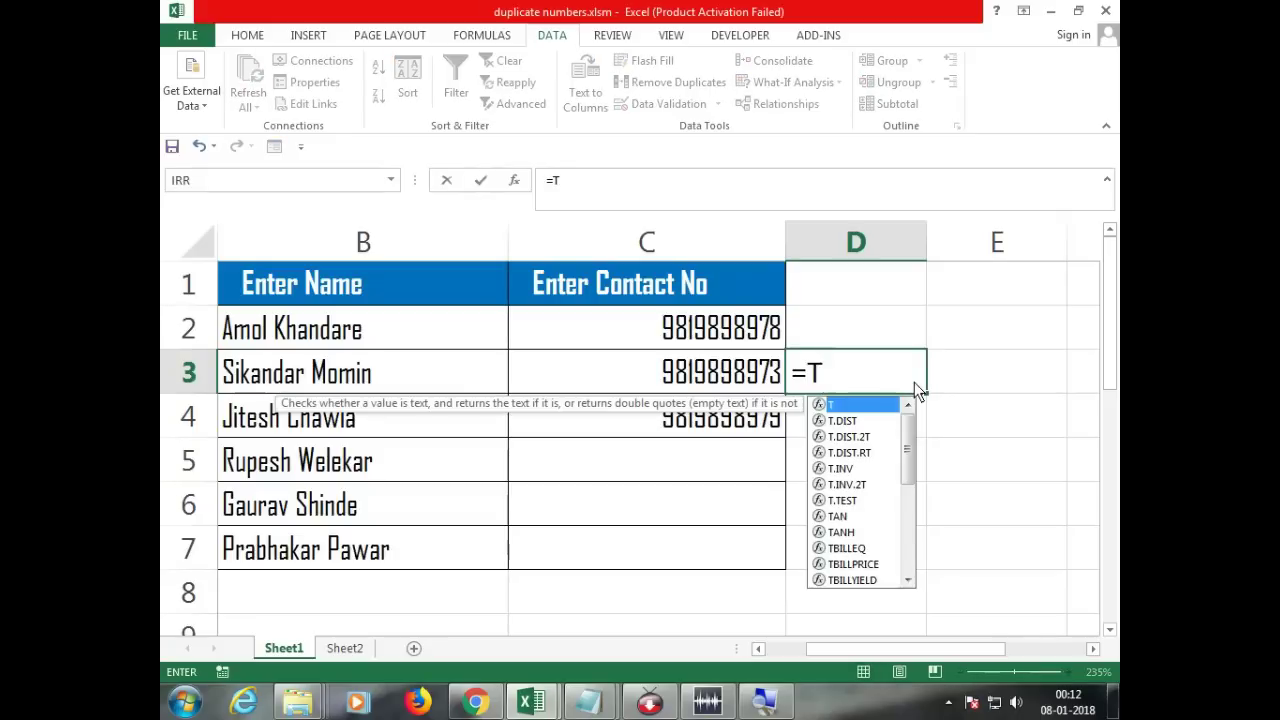
{"action": "type", "text": "RIM("}
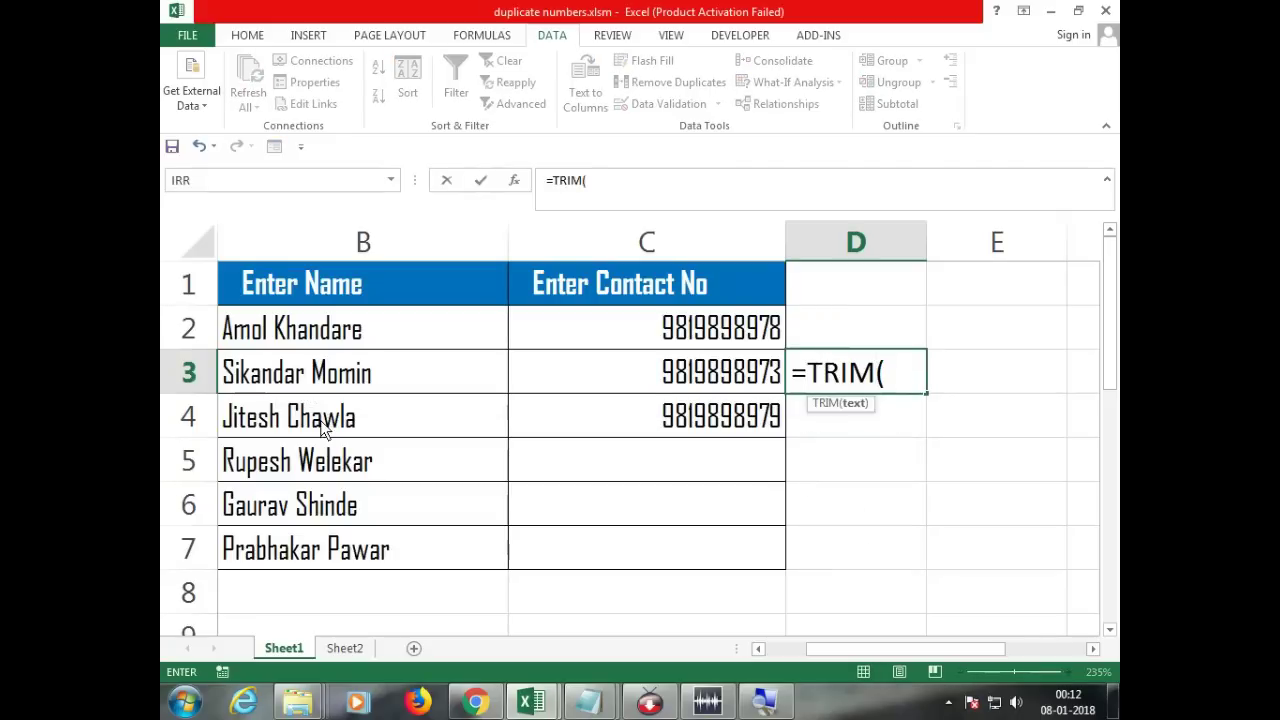
{"action": "left_click", "coordinate": [315, 379]}
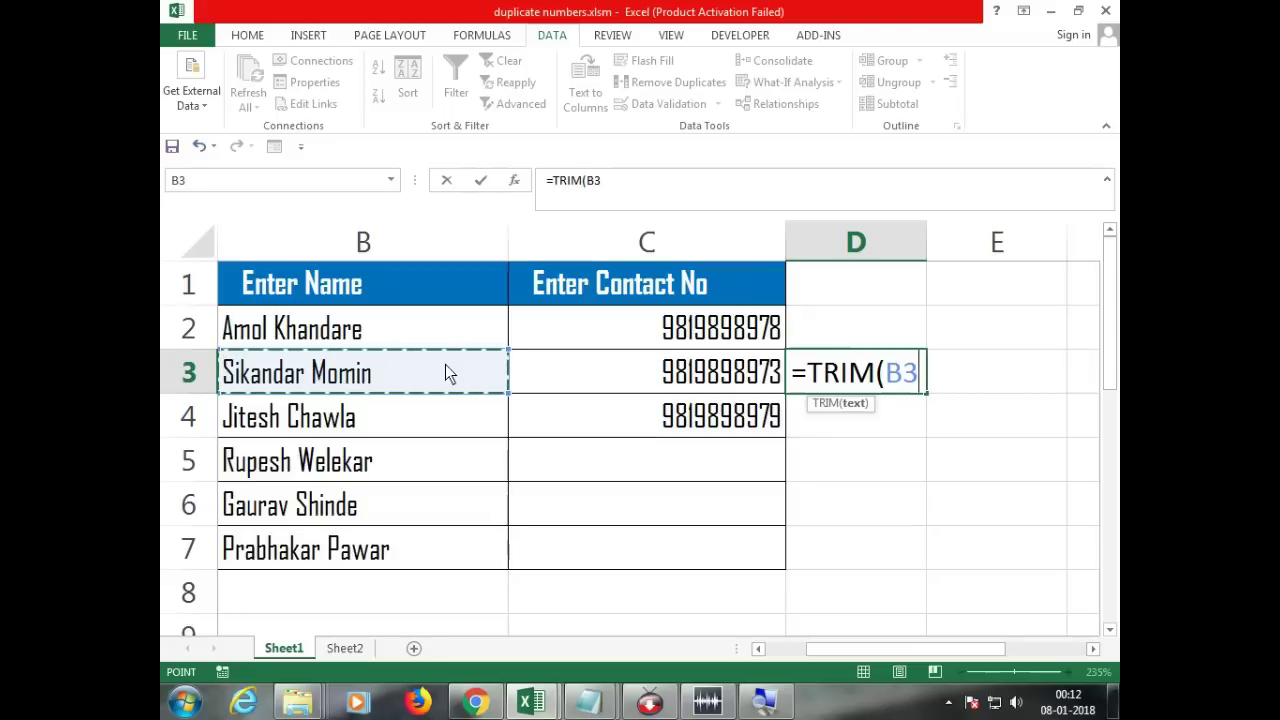
{"action": "type", "text": ")"}
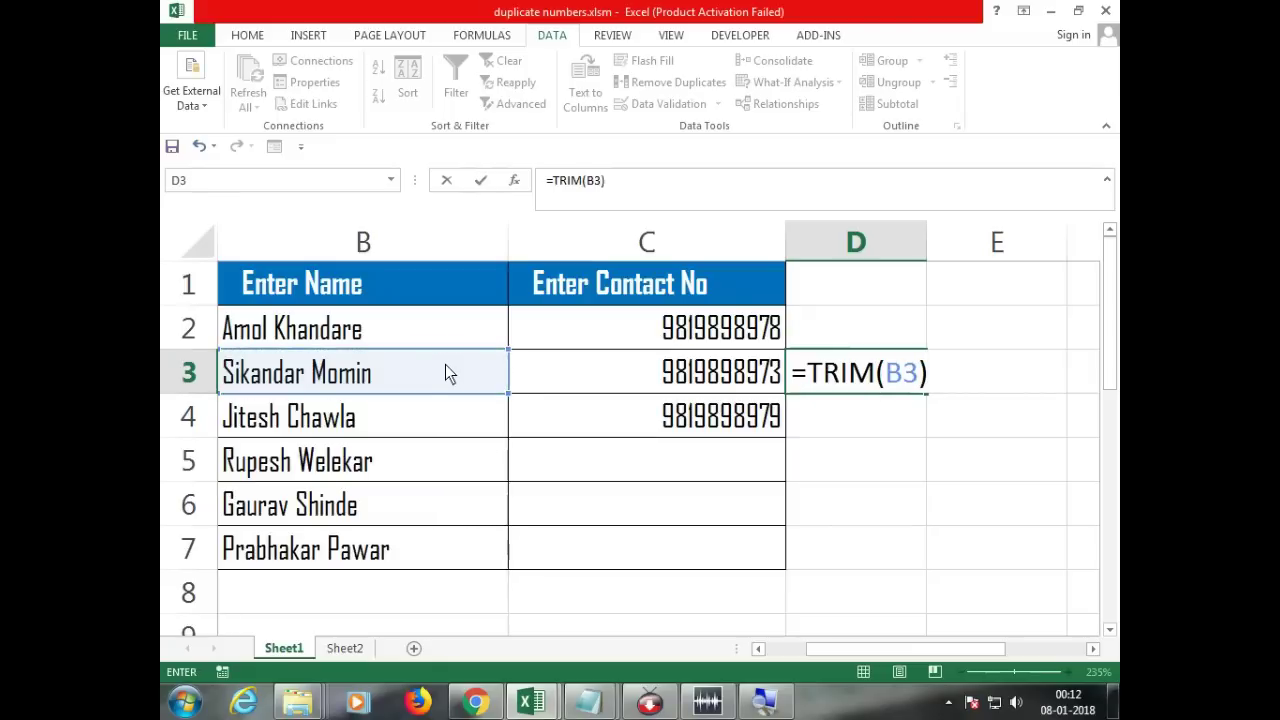
{"action": "left_click", "coordinate": [807, 374]}
{"action": "type", "text": "=A"}
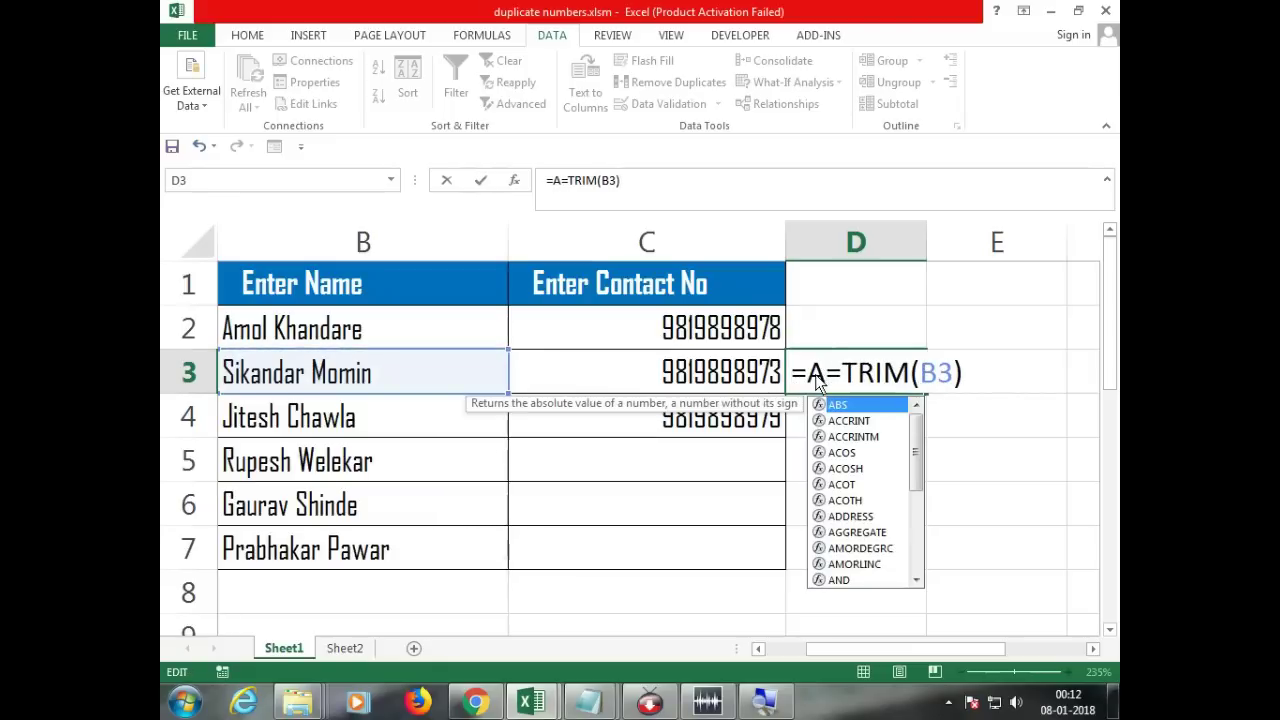
{"action": "key", "text": "BackSpace"}
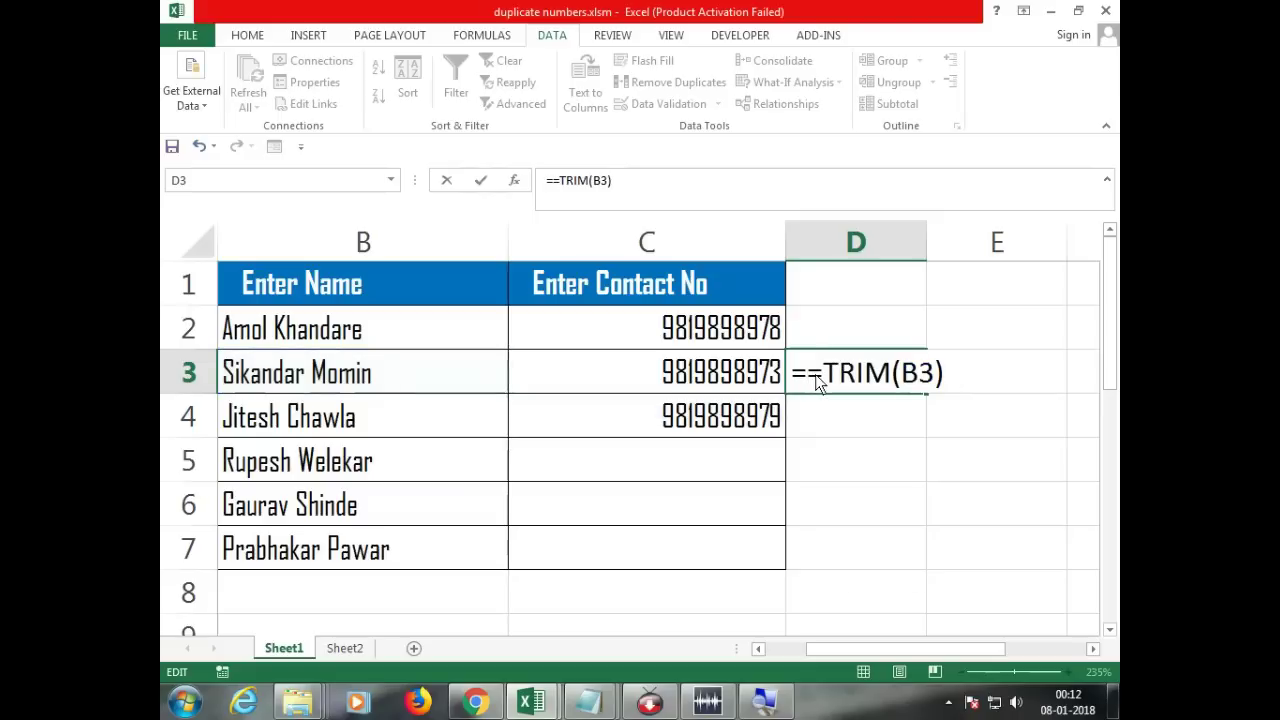
{"action": "type", "text": "B3"}
{"action": "key", "text": "Return"}
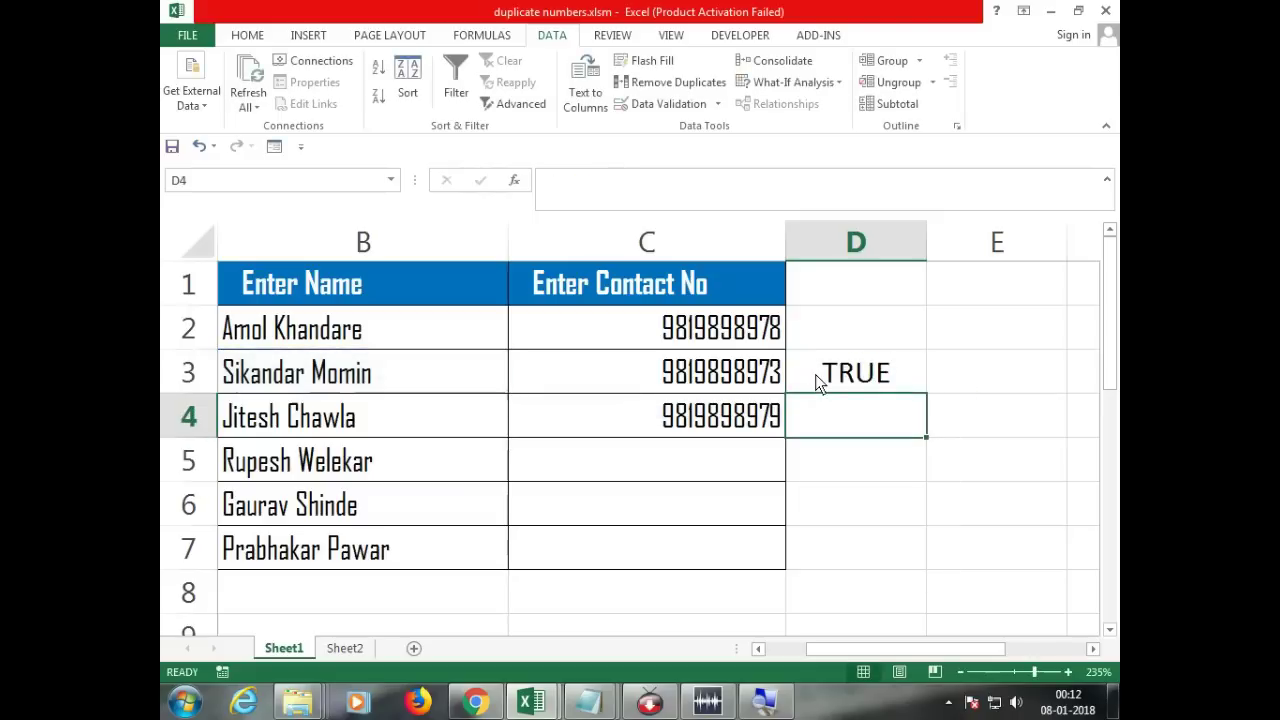
Reopen D3's formula and highlight its TRIM(B3) part
{"action": "left_click", "coordinate": [815, 374]}
{"action": "double_click", "coordinate": [828, 374]}
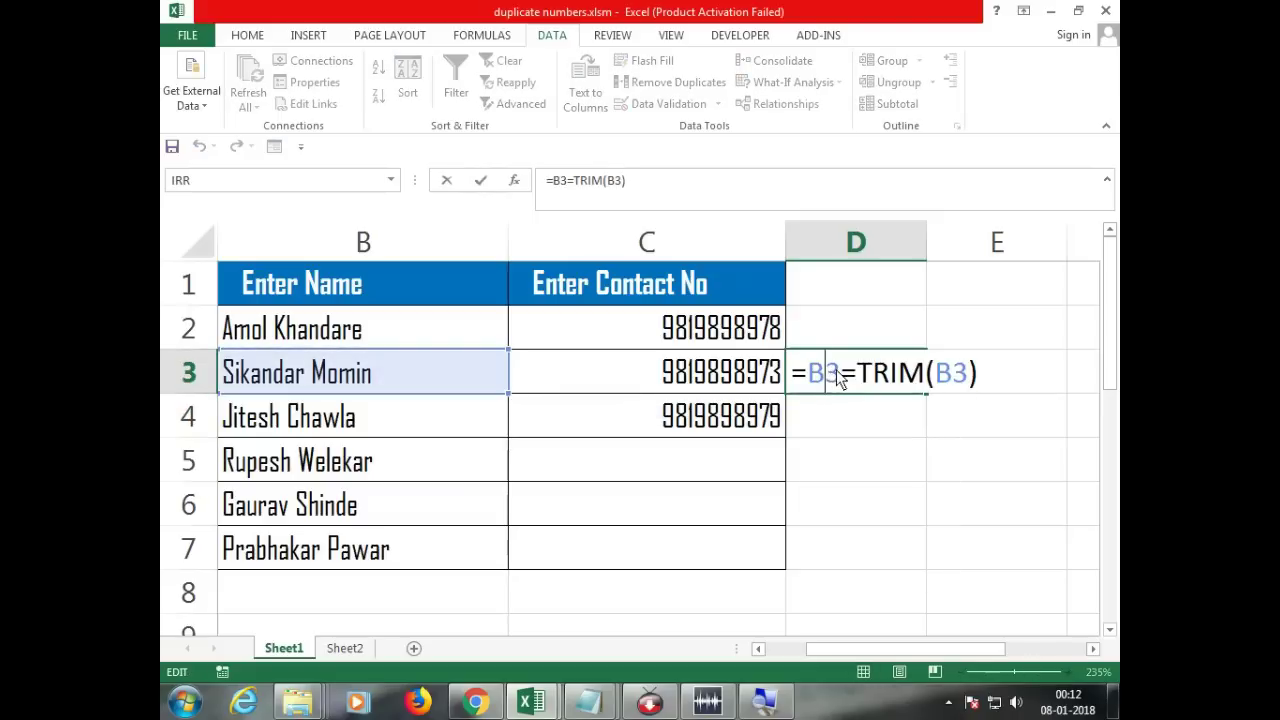
{"action": "double_click", "coordinate": [863, 373]}
{"action": "left_click_drag", "start_coordinate": [952, 374], "coordinate": [988, 372]}
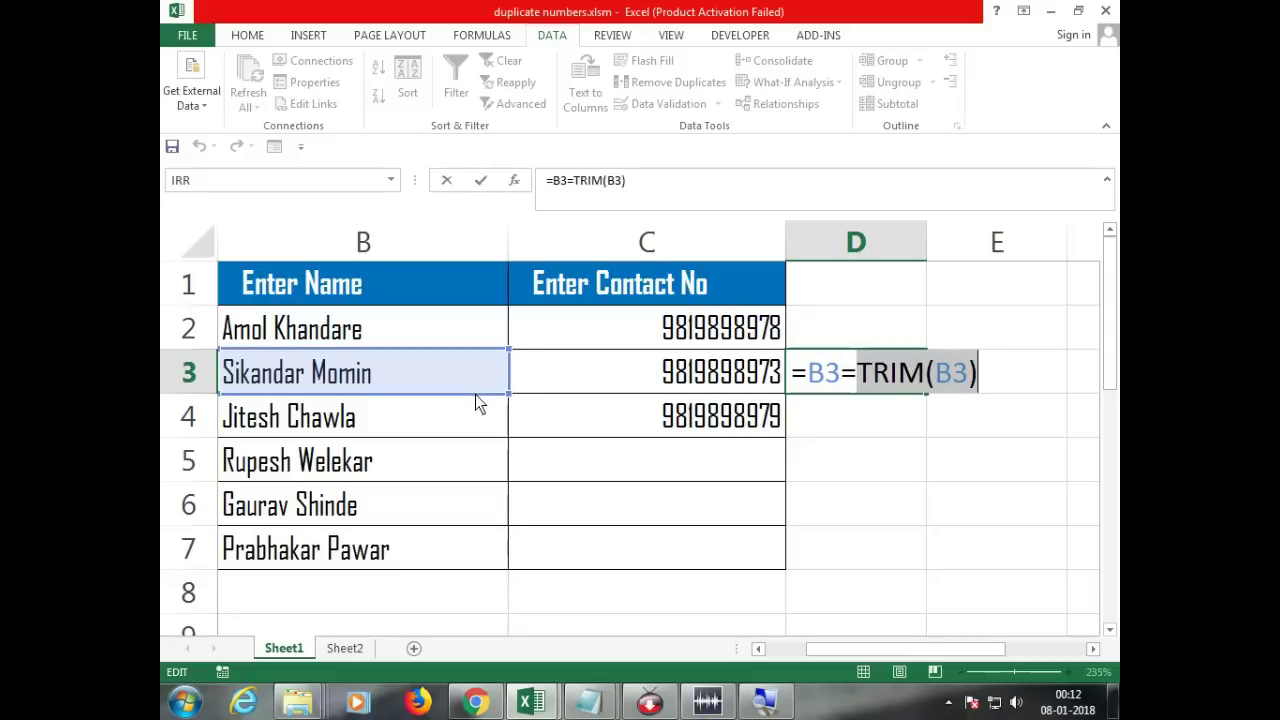
{"action": "key", "text": "Return"}
Add extra spaces to B3's name and walk through D3's formula until it shows FALSE
{"action": "double_click", "coordinate": [307, 371]}
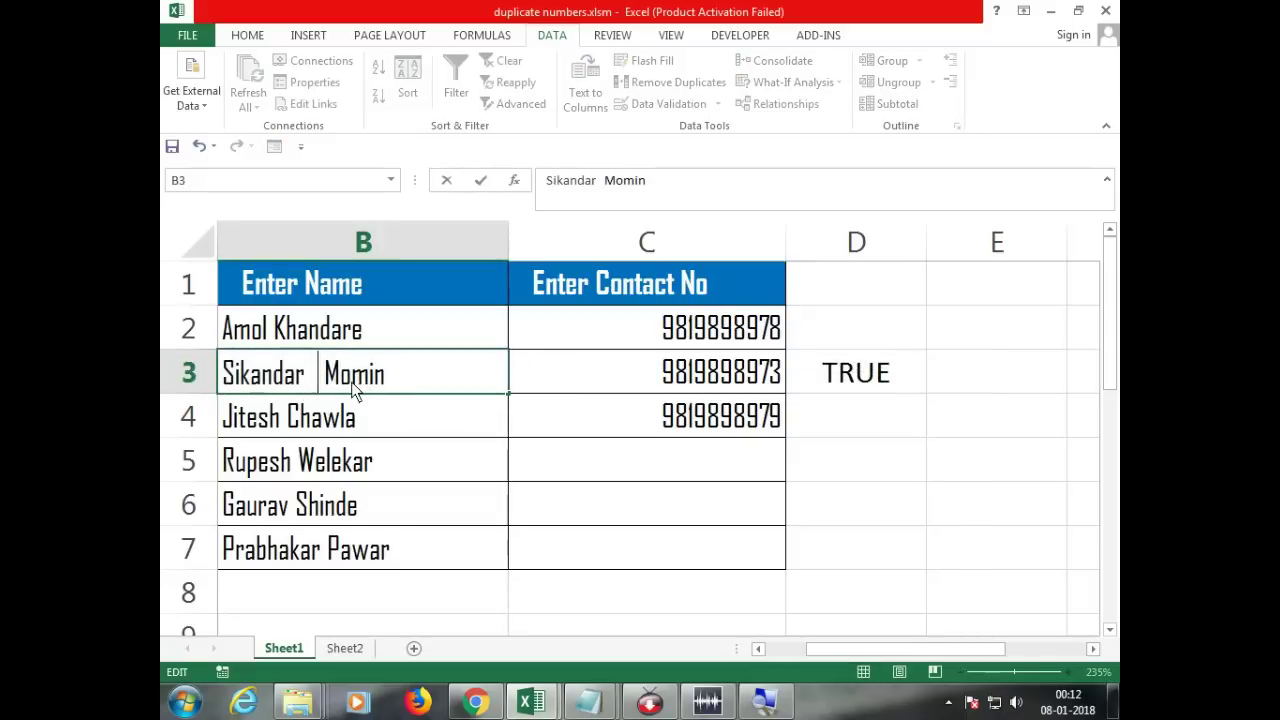
{"action": "double_click", "coordinate": [856, 372]}
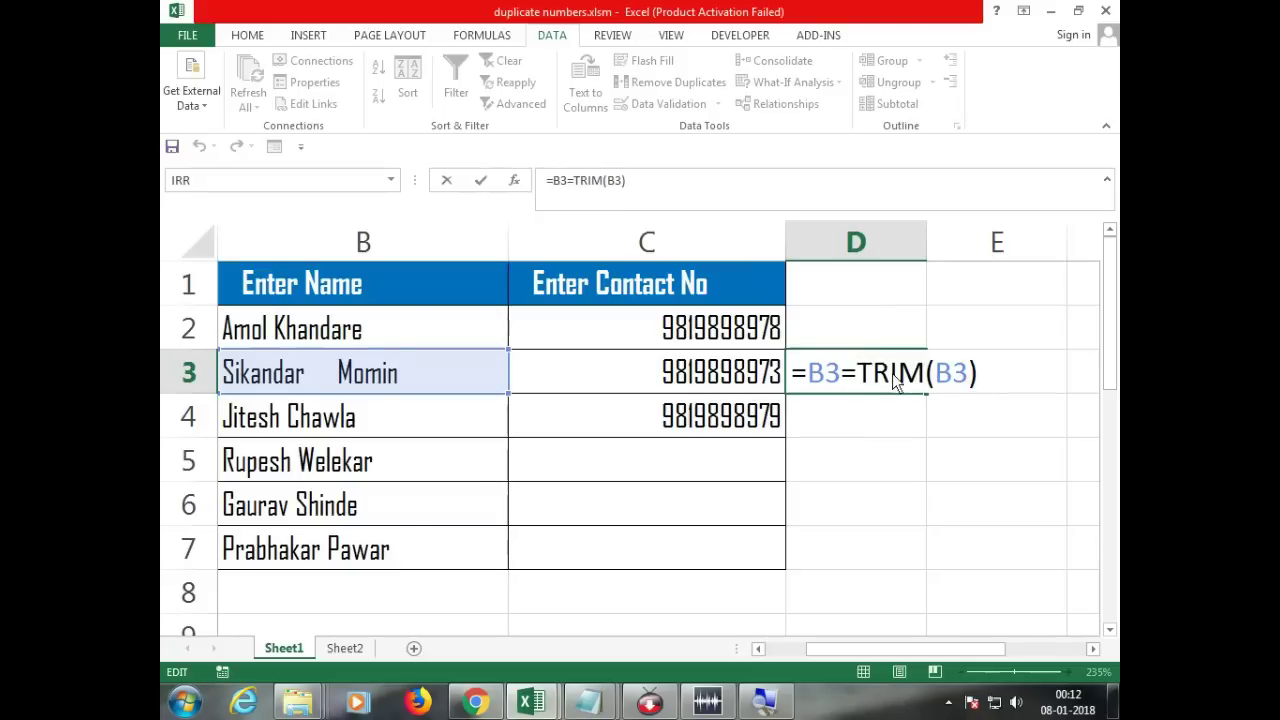
{"action": "left_click_drag", "start_coordinate": [857, 373], "coordinate": [979, 385]}
{"action": "left_click_drag", "start_coordinate": [808, 374], "coordinate": [840, 383]}
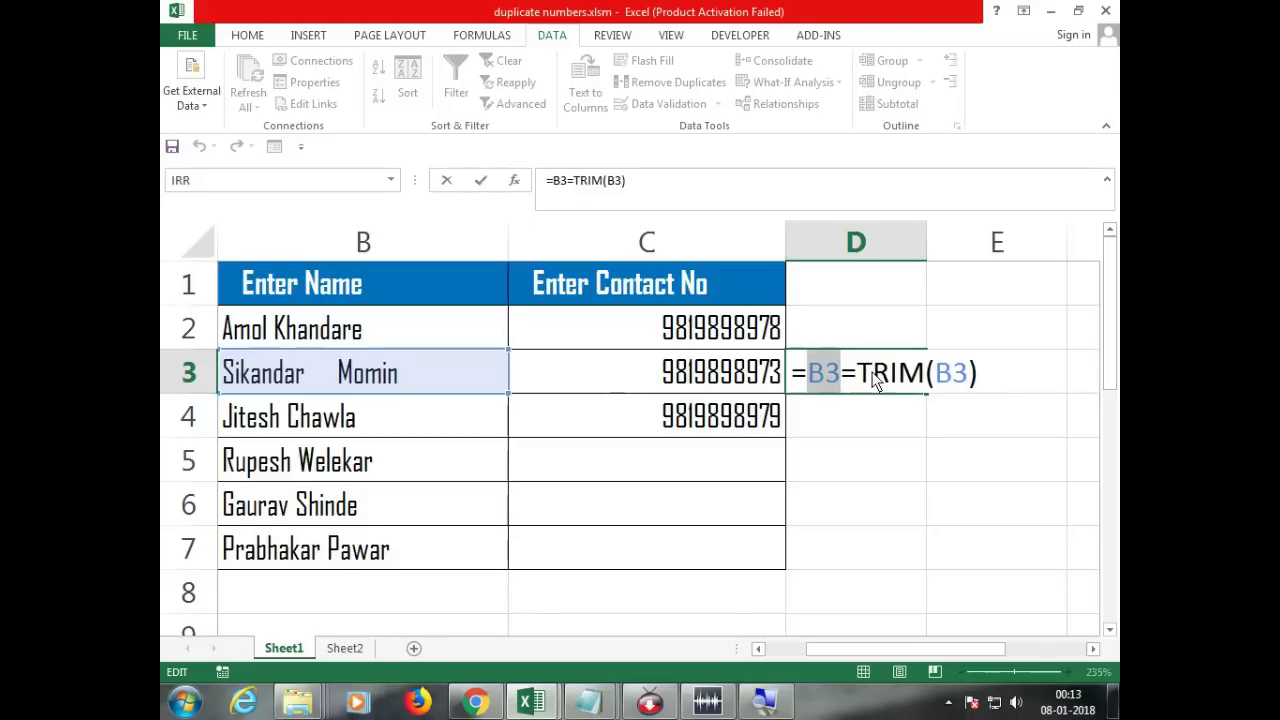
{"action": "left_click_drag", "start_coordinate": [868, 376], "coordinate": [980, 376]}
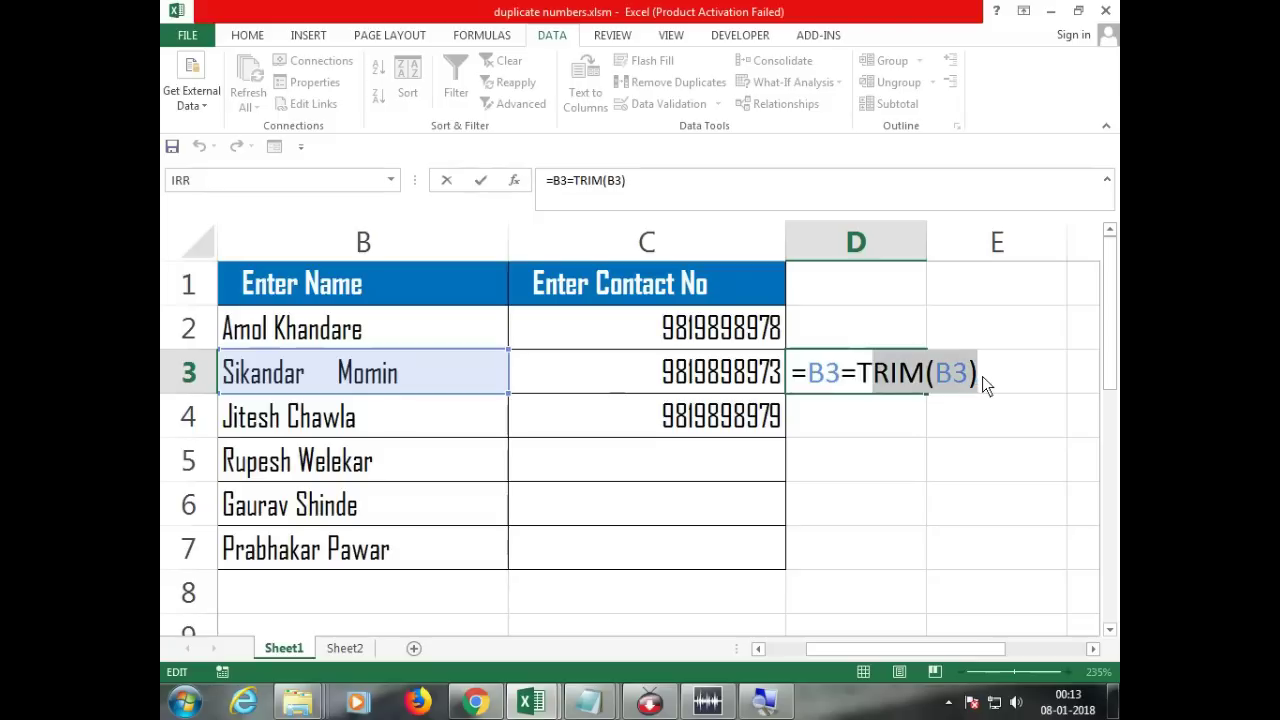
{"action": "key", "text": "Return"}
{"action": "left_click", "coordinate": [863, 374]}
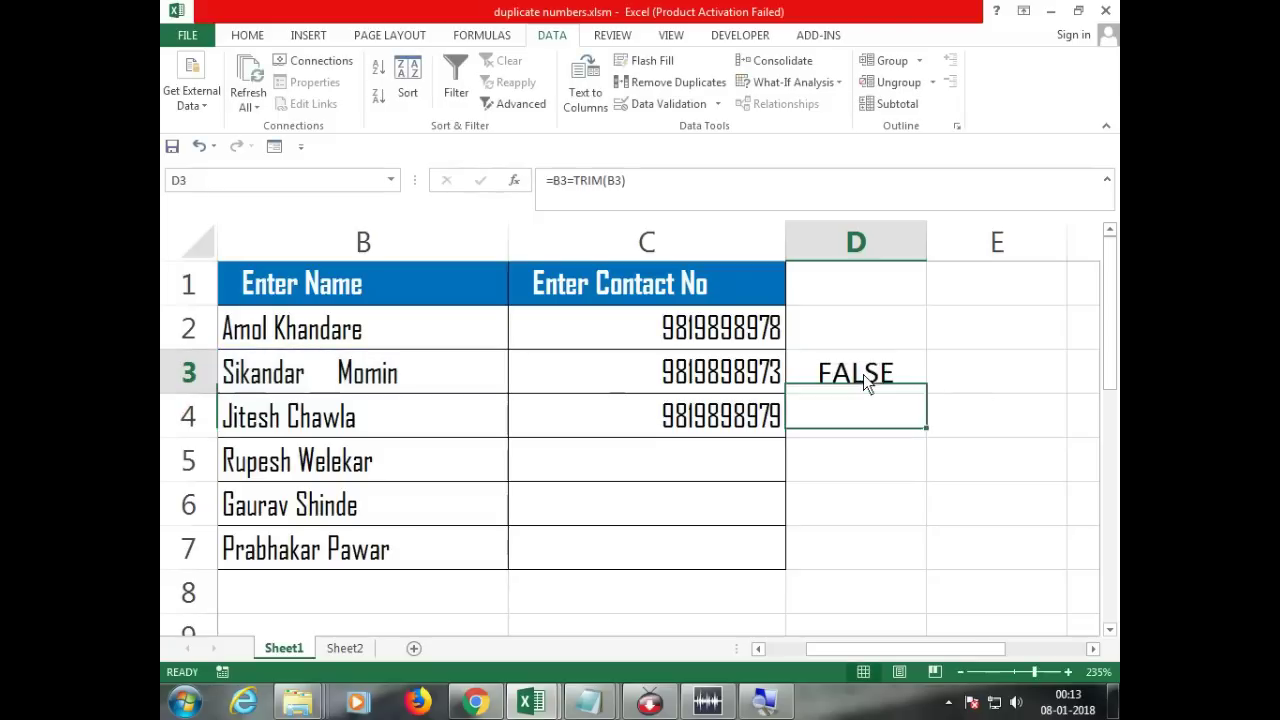
Demonstrate =TRIM(B3) in D4, then clear D4
{"action": "left_click", "coordinate": [871, 416]}
{"action": "type", "text": "="}
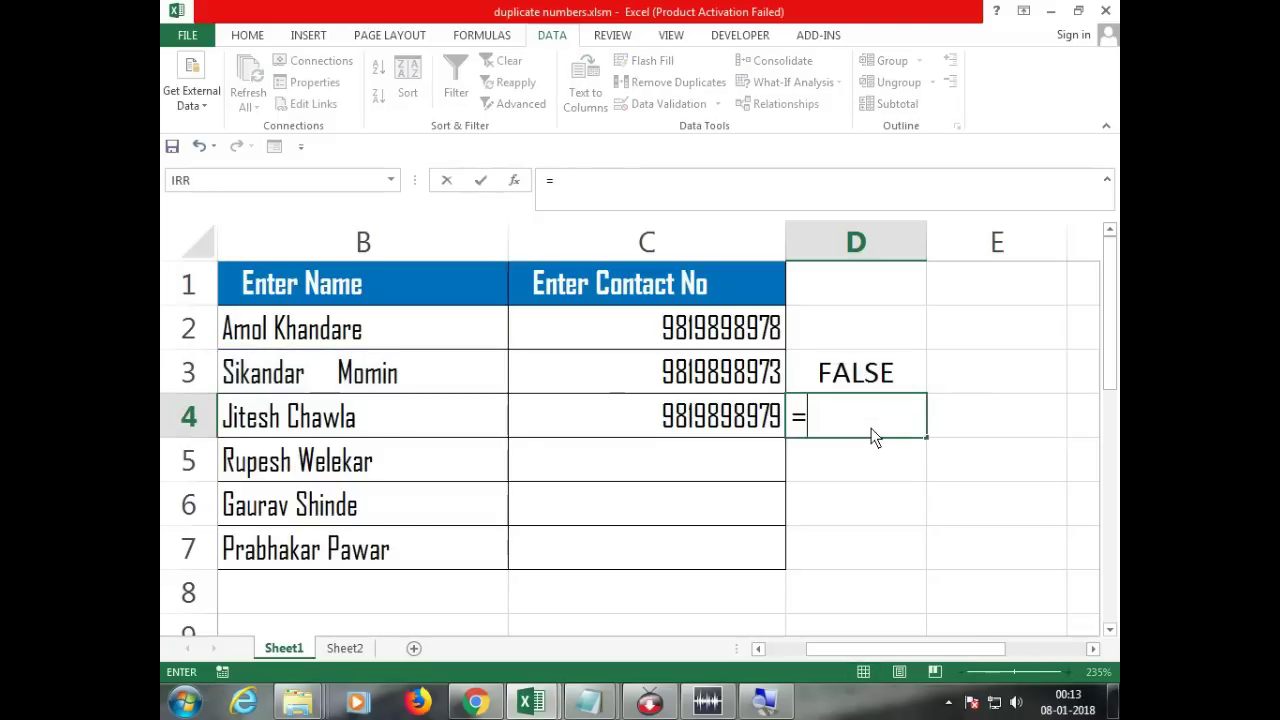
{"action": "type", "text": "TRIM("}
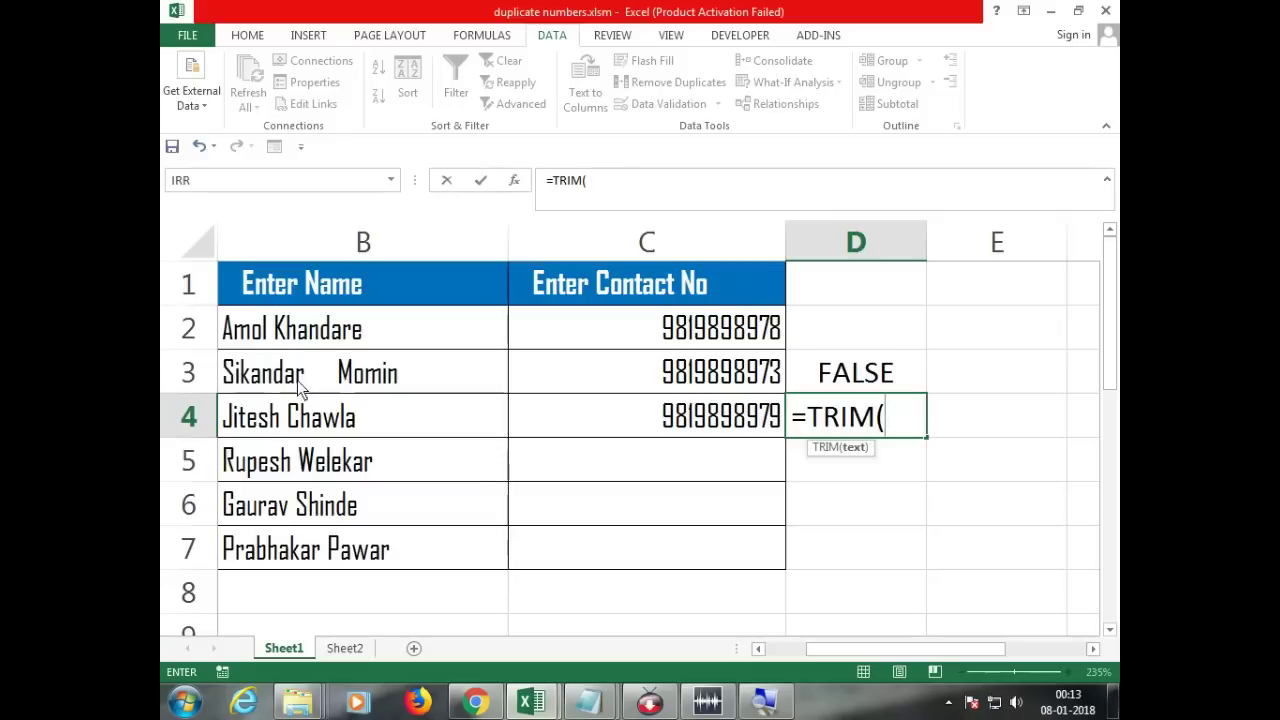
{"action": "left_click", "coordinate": [297, 378]}
{"action": "key", "text": "Return"}
{"action": "left_click", "coordinate": [866, 424]}
{"action": "double_click", "coordinate": [868, 423]}
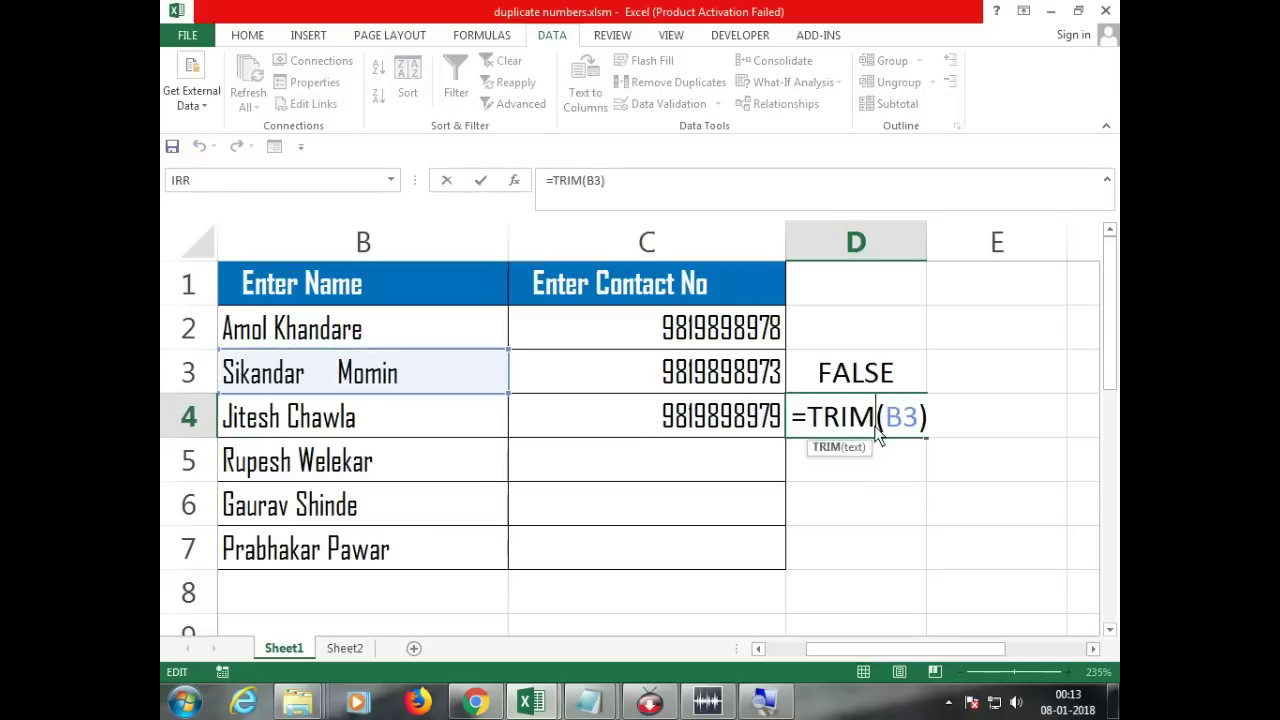
{"action": "key", "text": "Escape"}
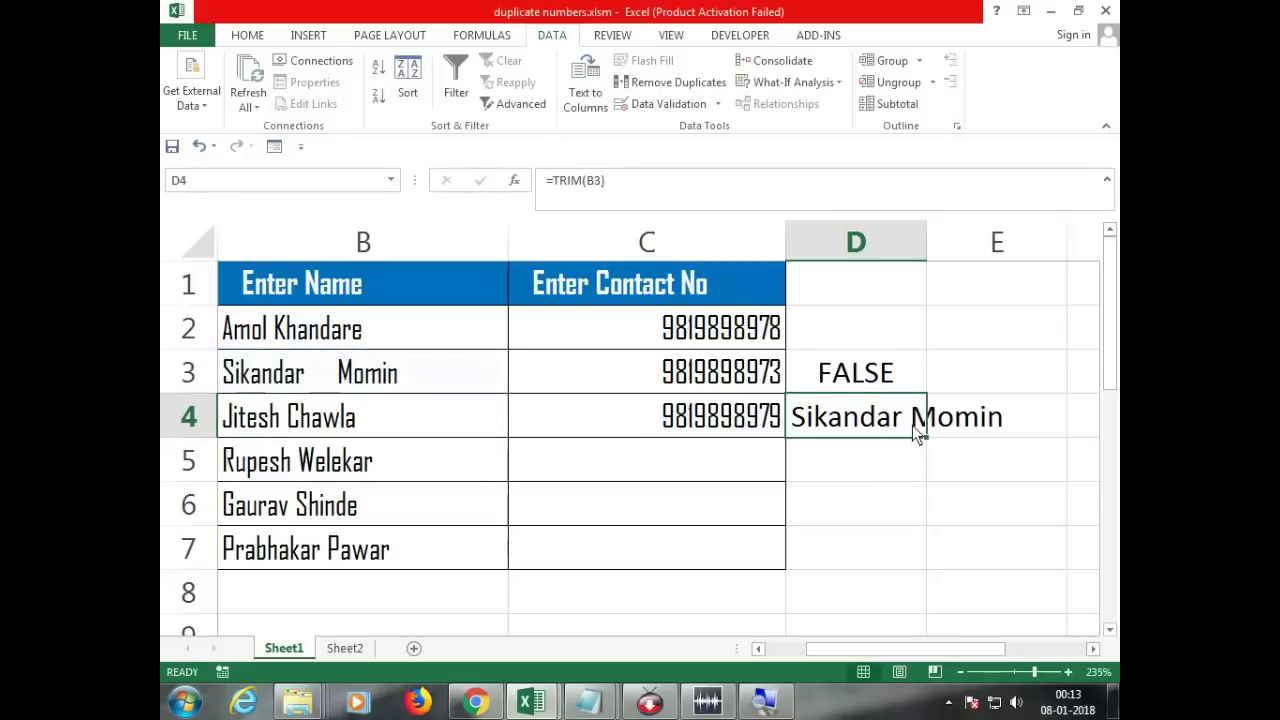
{"action": "key", "text": "Down"}
{"action": "left_click", "coordinate": [891, 428]}
{"action": "key", "text": "Delete"}
Recommit D3's =B3=TRIM(B3) comparison, pointing out its TRIM(B3) part
{"action": "double_click", "coordinate": [883, 378]}
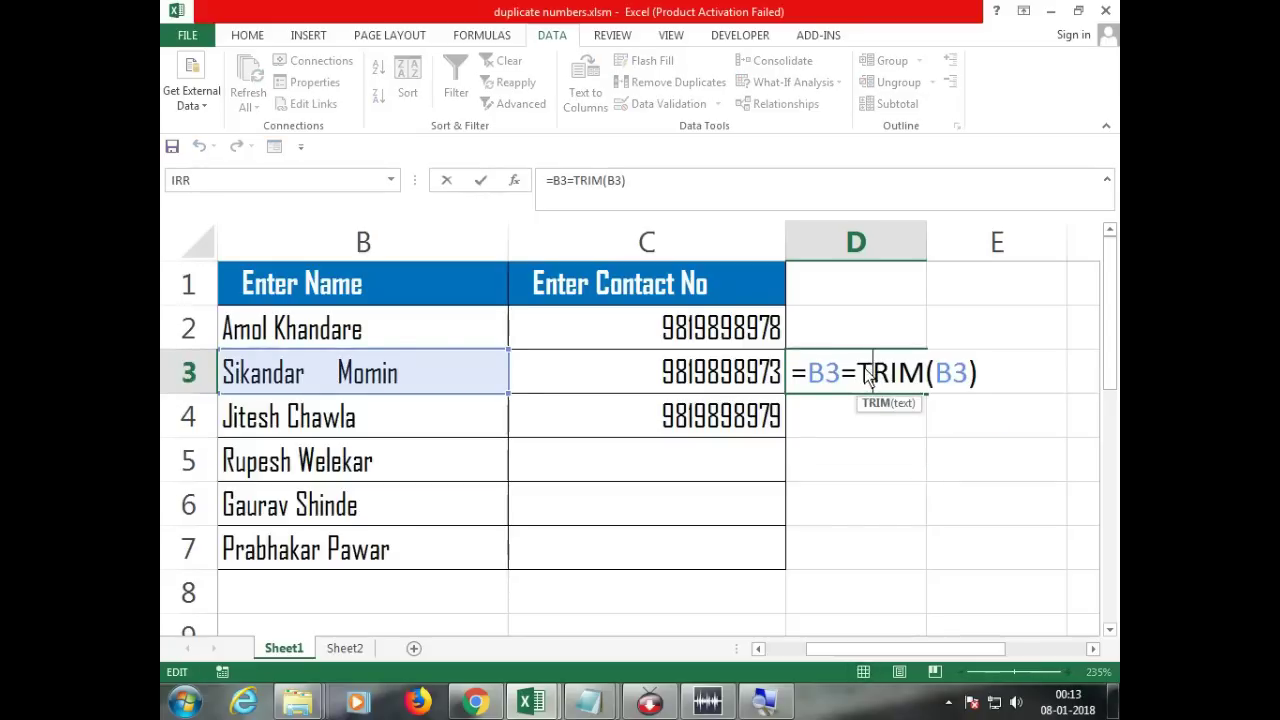
{"action": "left_click_drag", "start_coordinate": [857, 373], "coordinate": [990, 372]}
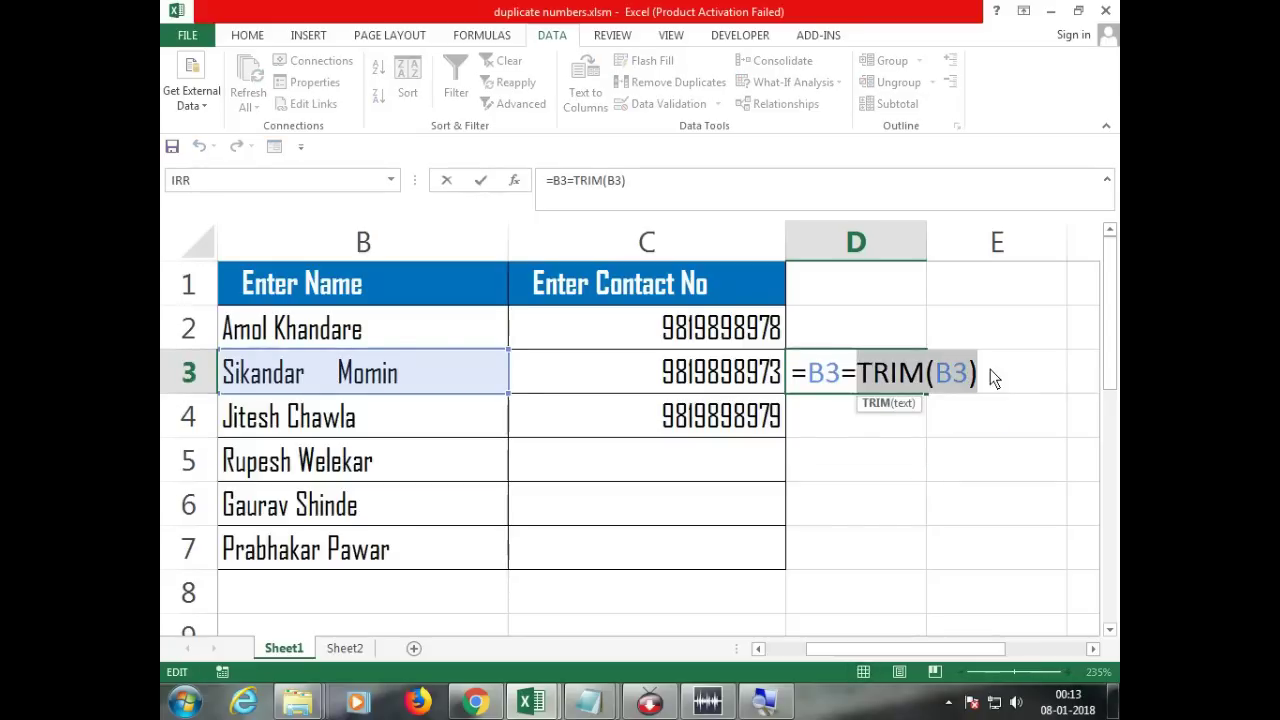
{"action": "left_click", "coordinate": [812, 374]}
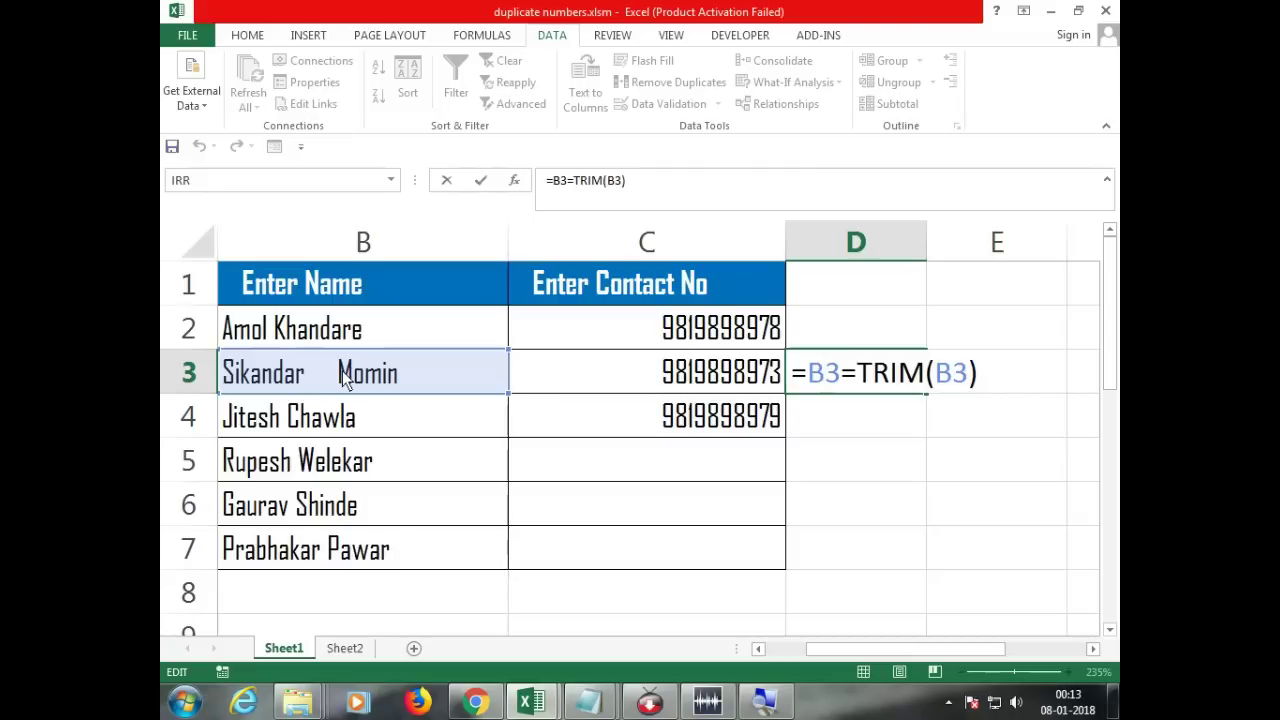
{"action": "key", "text": "Return"}
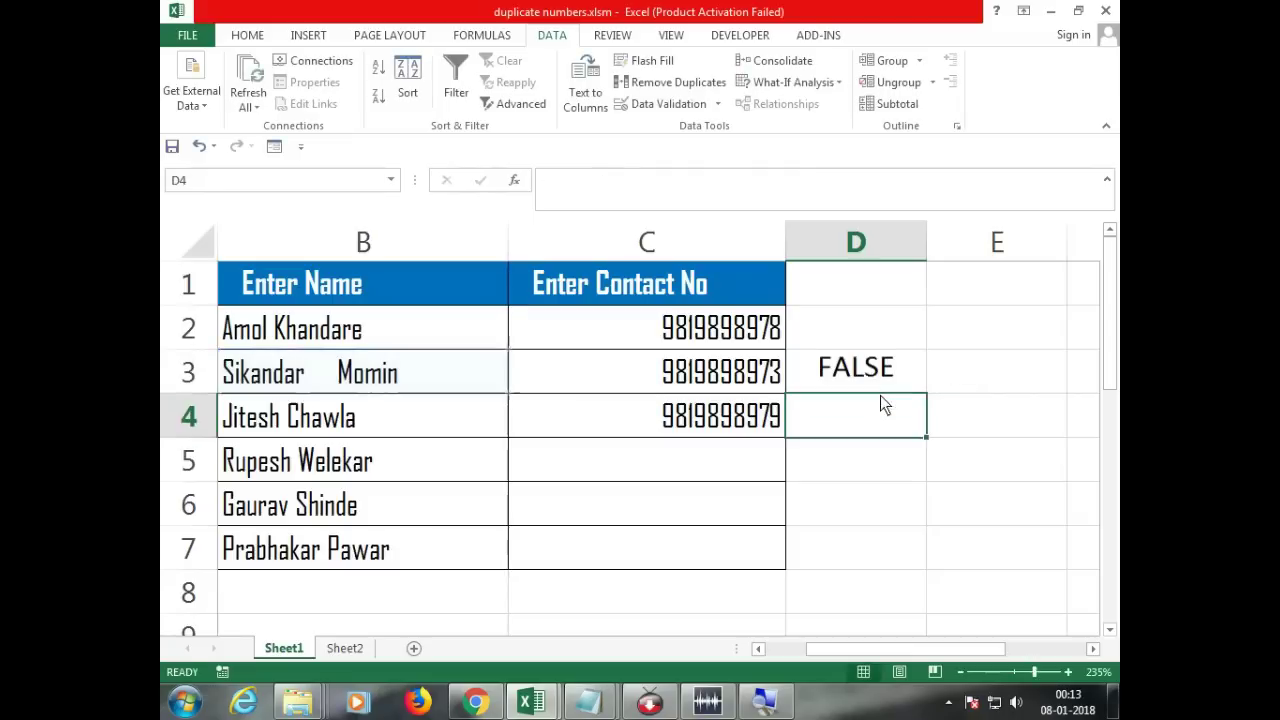
{"action": "left_click", "coordinate": [864, 373]}
Remove the extra spaces from B3's name, recheck D3, then delete D3's test formula
{"action": "double_click", "coordinate": [340, 376]}
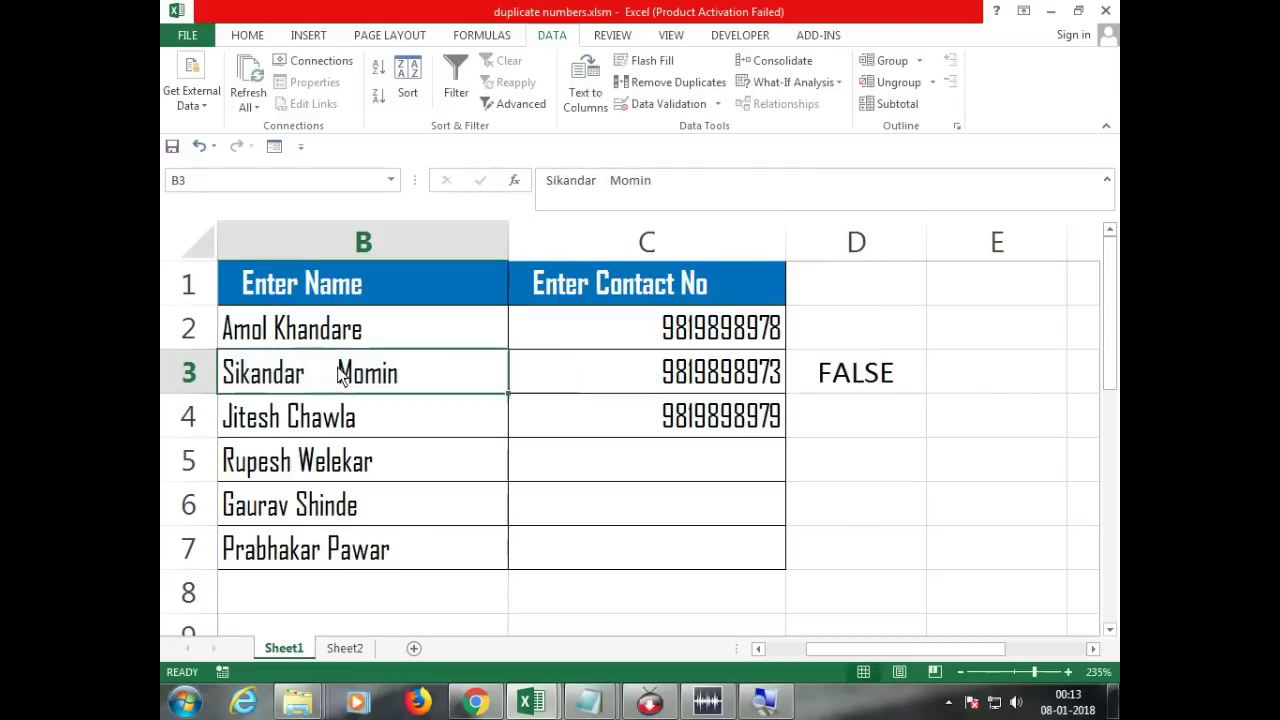
{"action": "key", "text": "BackSpace"}
{"action": "key", "text": "BackSpace"}
{"action": "key", "text": "BackSpace"}
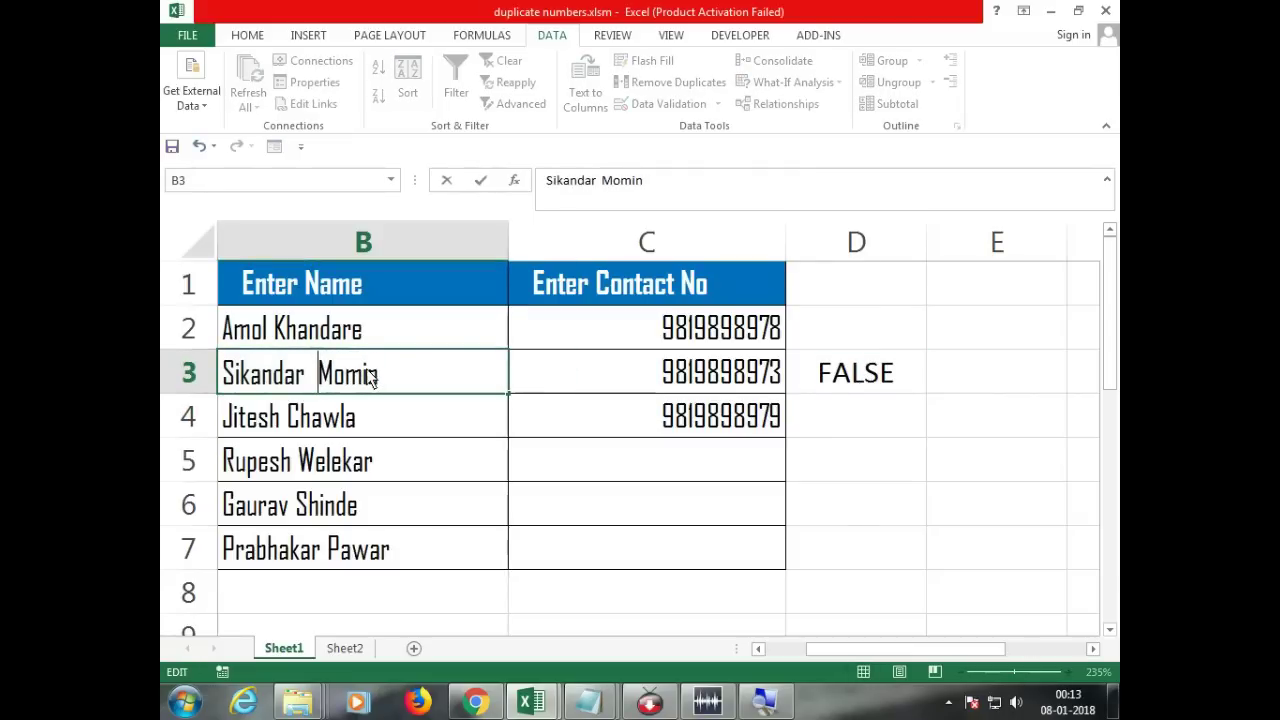
{"action": "key", "text": "BackSpace"}
{"action": "key", "text": "BackSpace"}
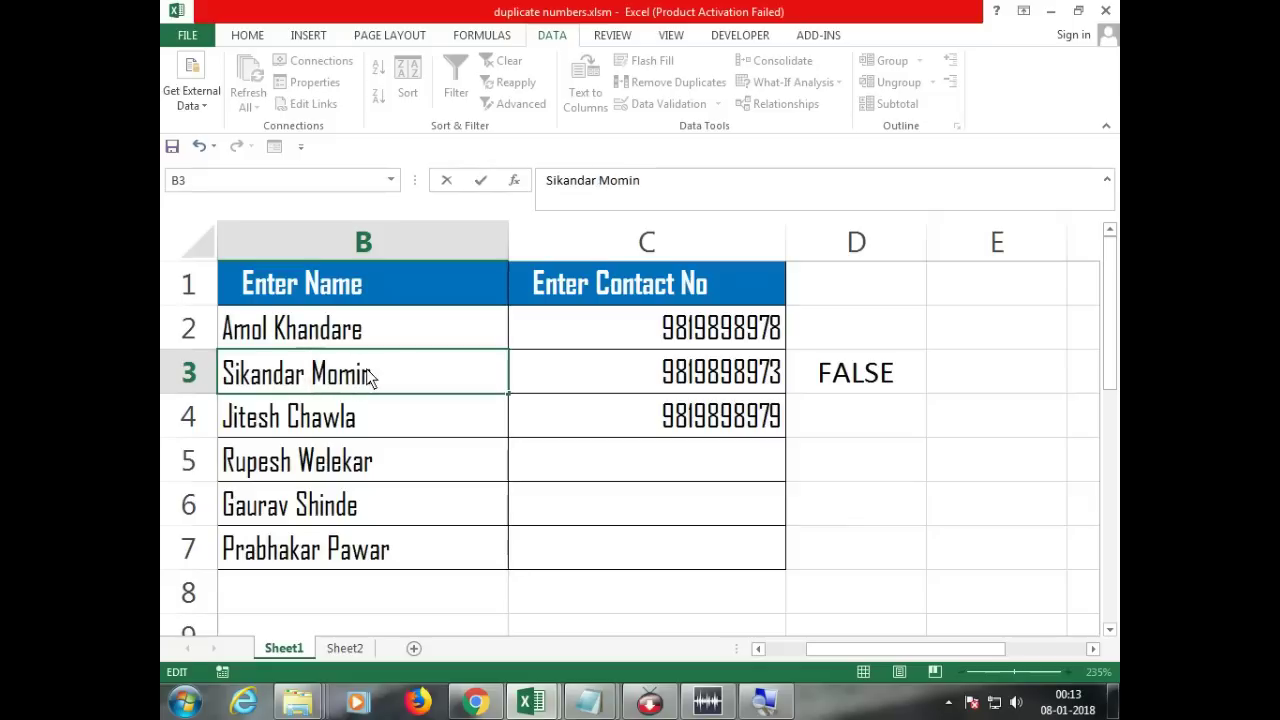
{"action": "key", "text": "Return"}
{"action": "left_click", "coordinate": [855, 377]}
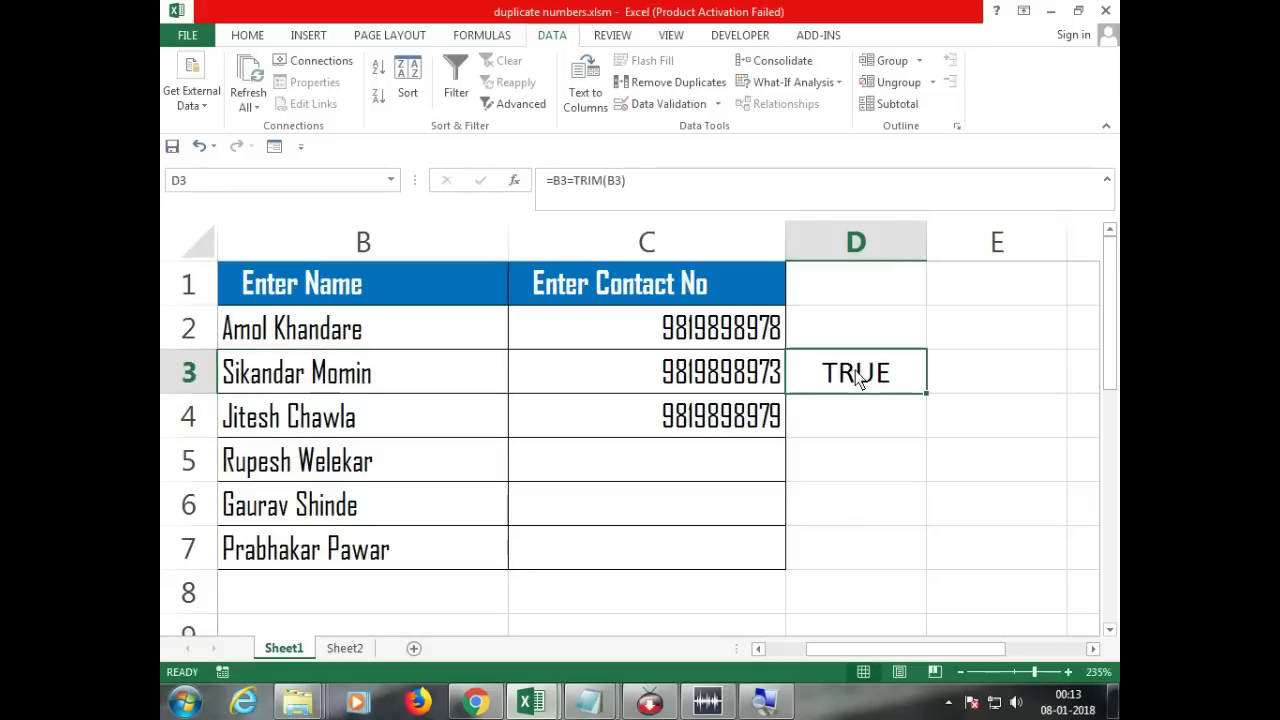
{"action": "double_click", "coordinate": [857, 378]}
{"action": "key", "text": "Escape"}
{"action": "key", "text": "Delete"}
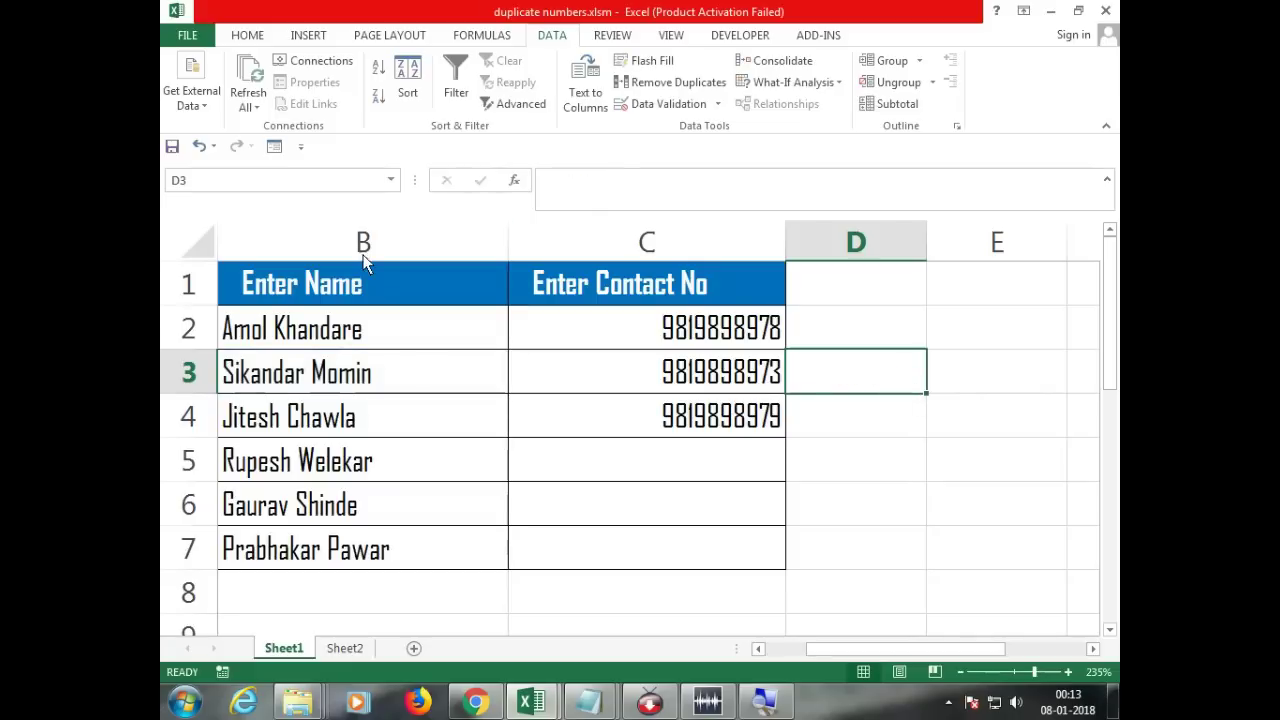
Apply a Custom data validation rule =B1=TRIM(B1) to all of column B
{"action": "left_click", "coordinate": [372, 243]}
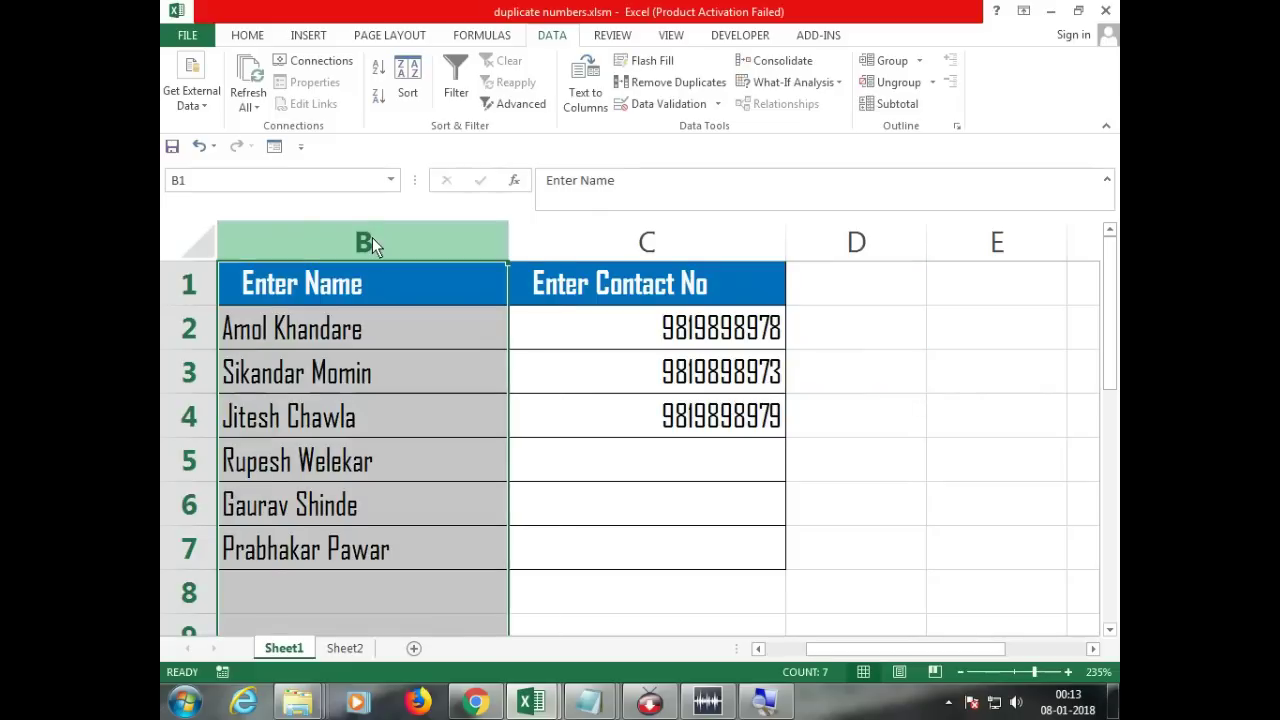
{"action": "left_click", "coordinate": [650, 106]}
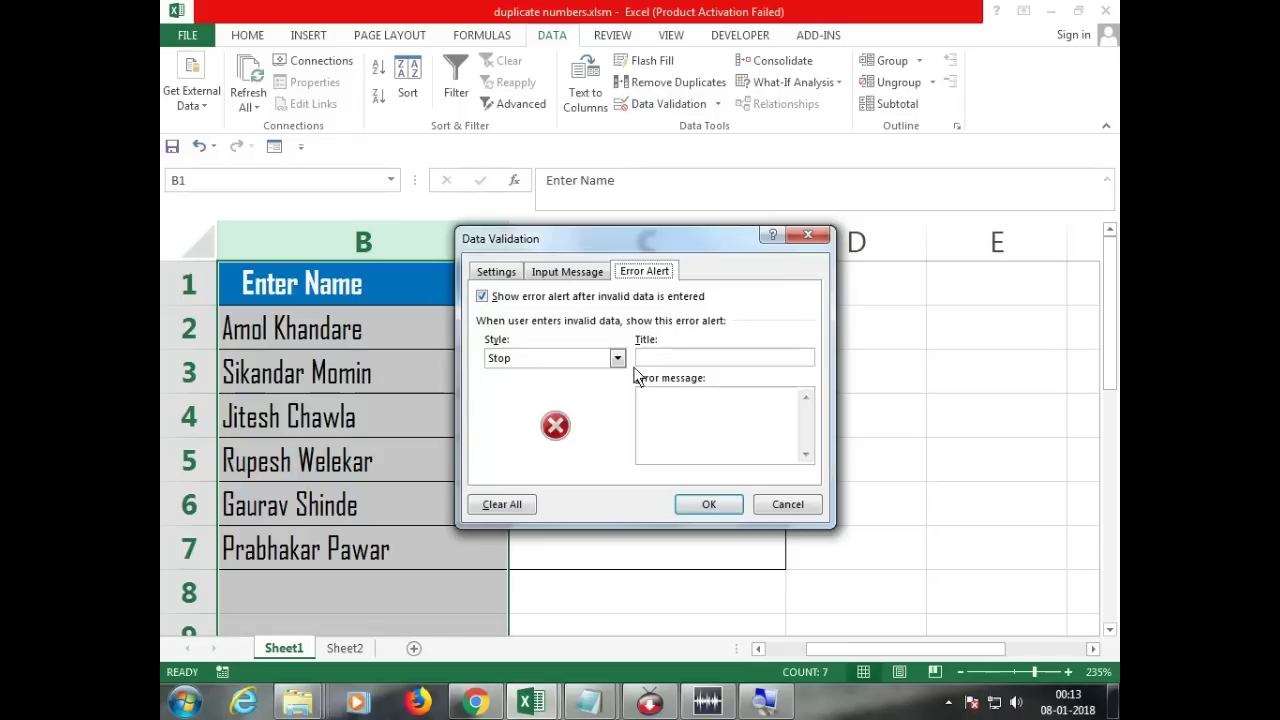
{"action": "left_click", "coordinate": [490, 272]}
{"action": "left_click_drag", "start_coordinate": [522, 244], "coordinate": [552, 259]}
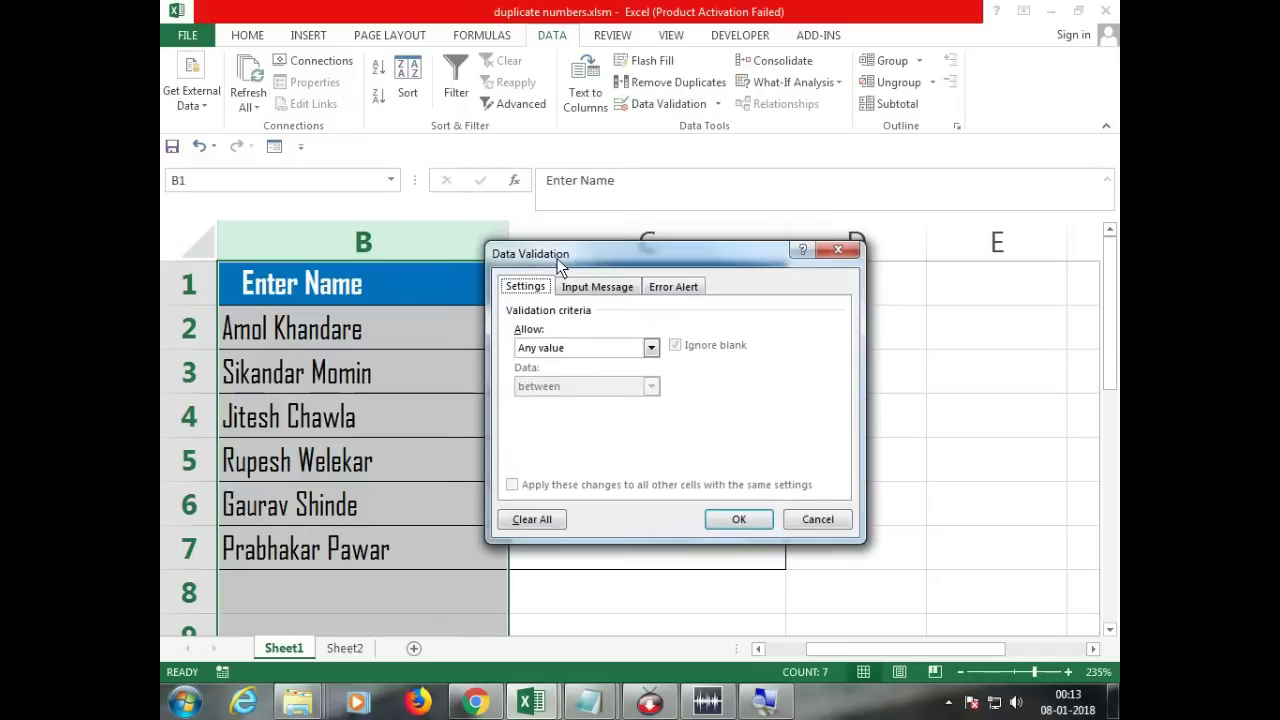
{"action": "left_click", "coordinate": [578, 350]}
{"action": "left_click", "coordinate": [547, 450]}
{"action": "left_click", "coordinate": [548, 417]}
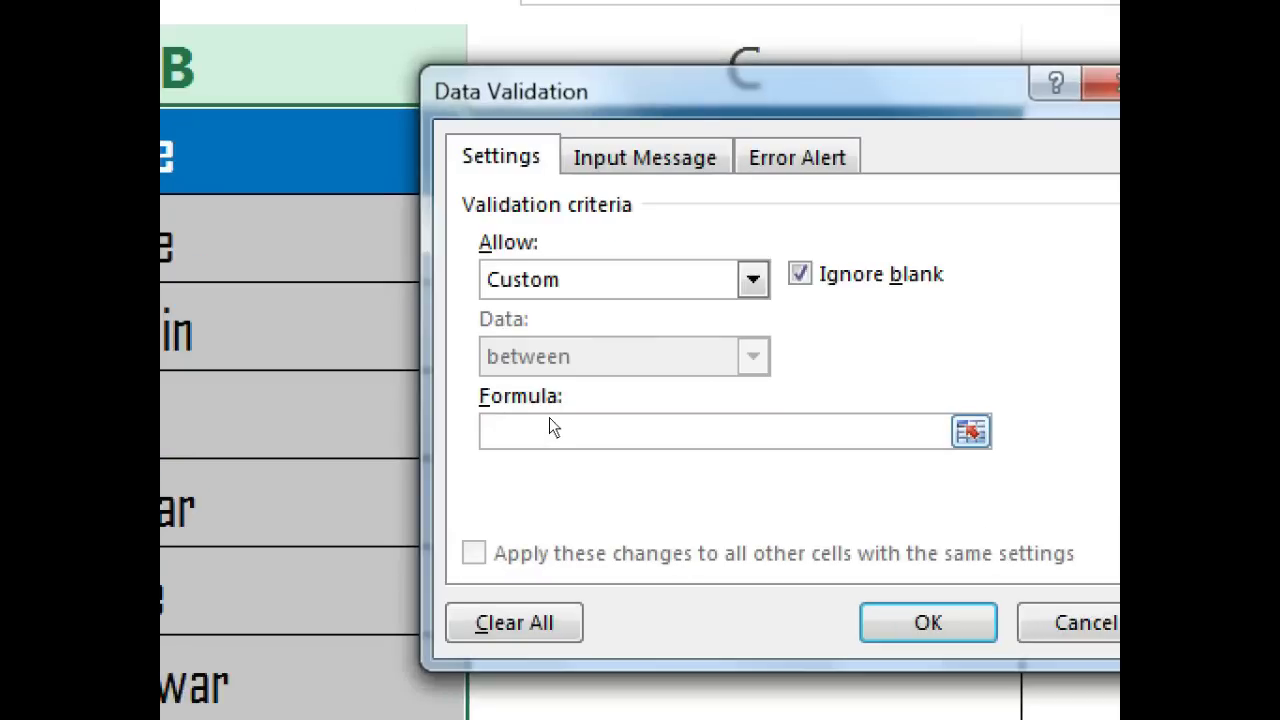
{"action": "type", "text": "="}
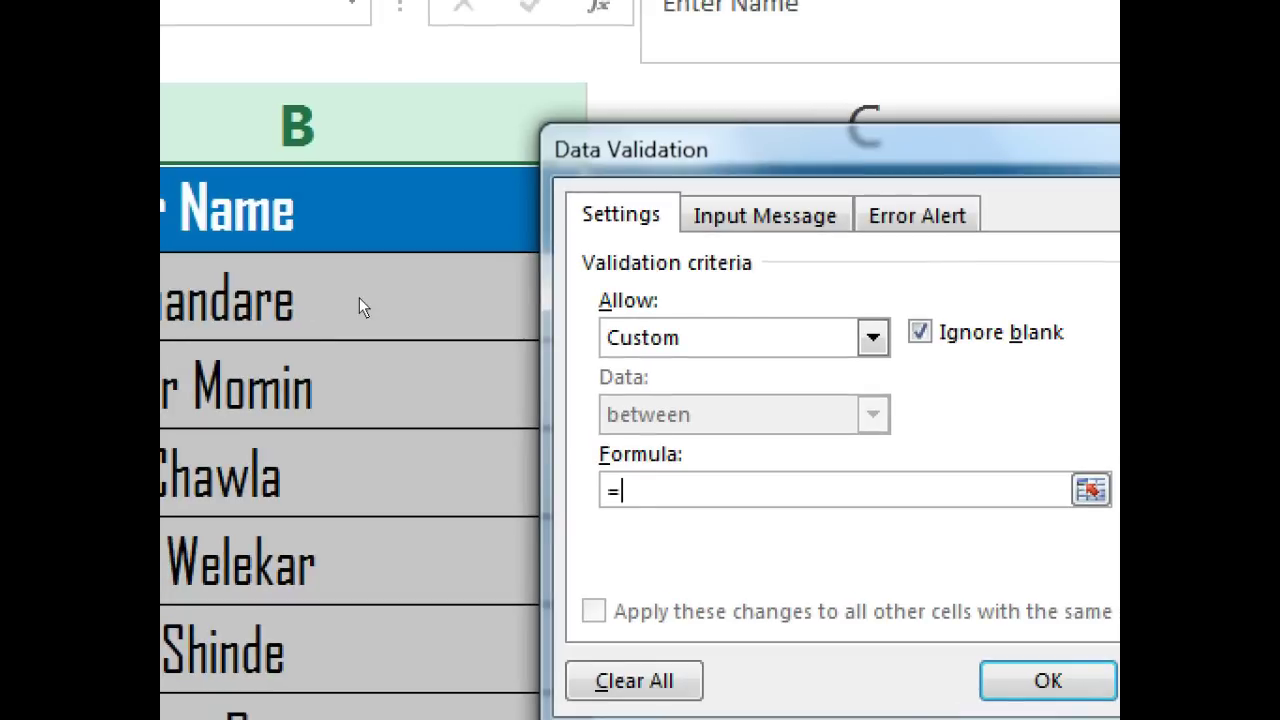
{"action": "left_click", "coordinate": [360, 225]}
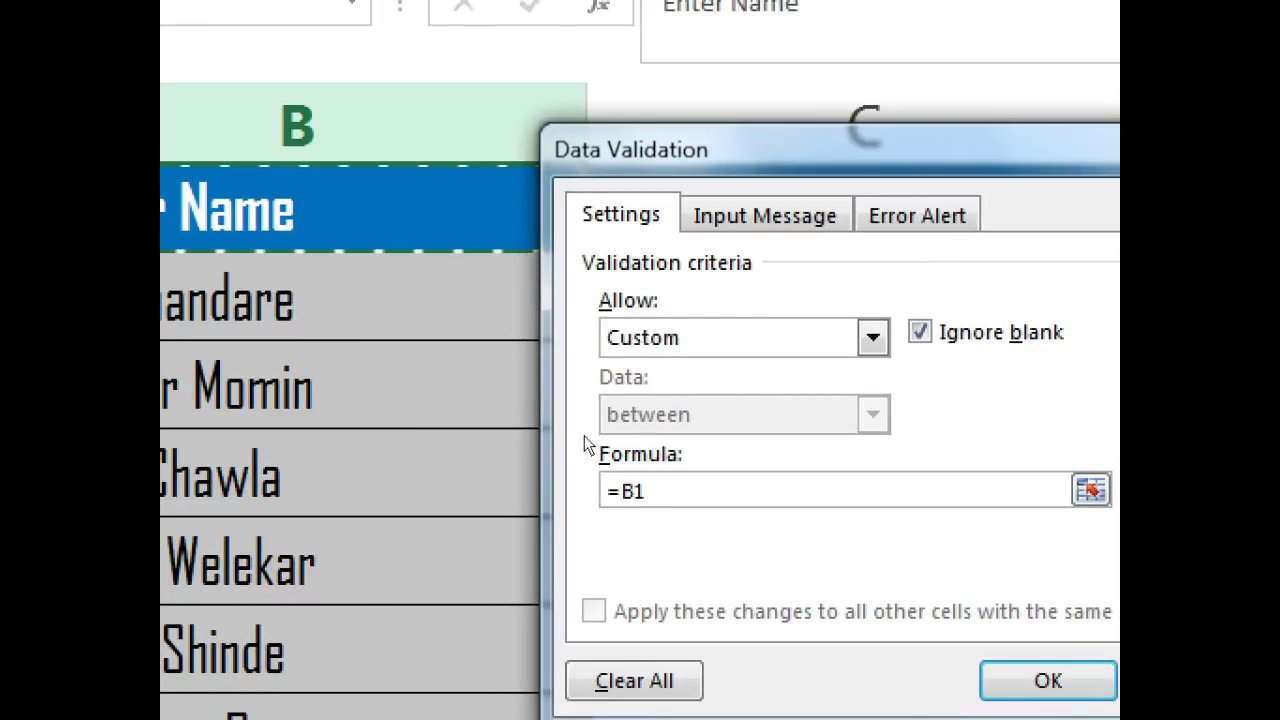
{"action": "type", "text": "="}
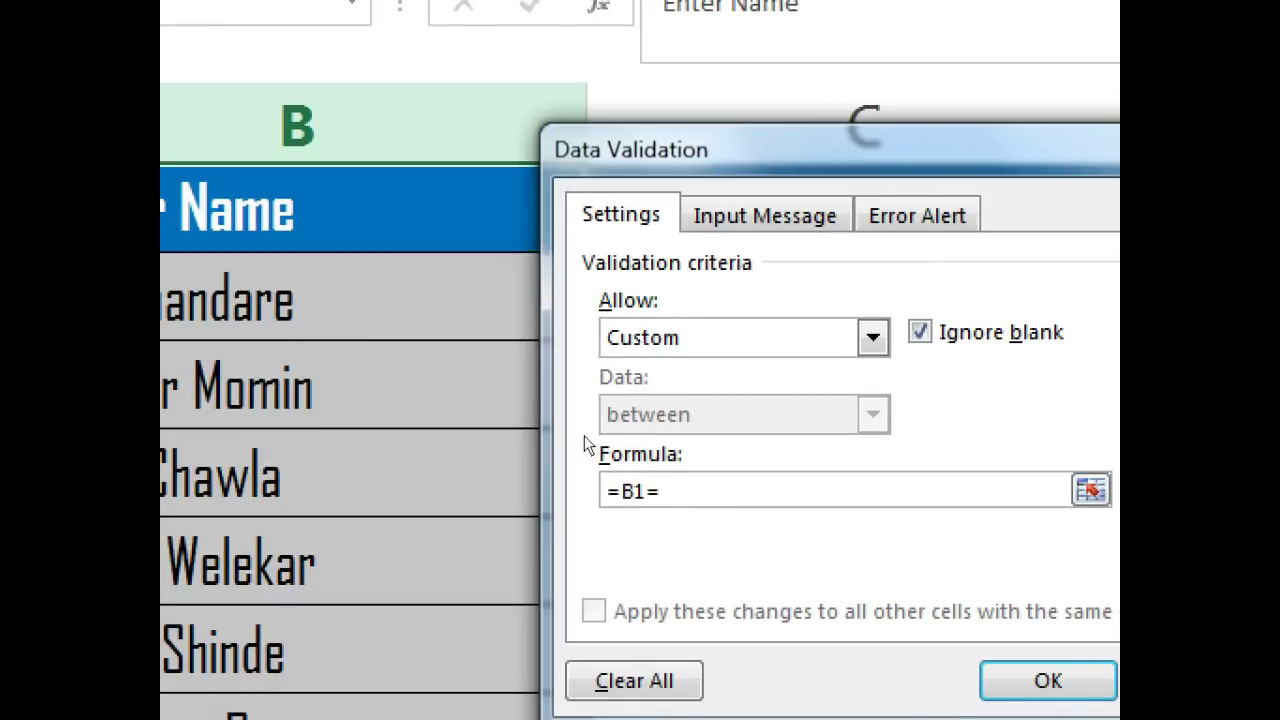
{"action": "type", "text": "TRIM"}
{"action": "type", "text": "("}
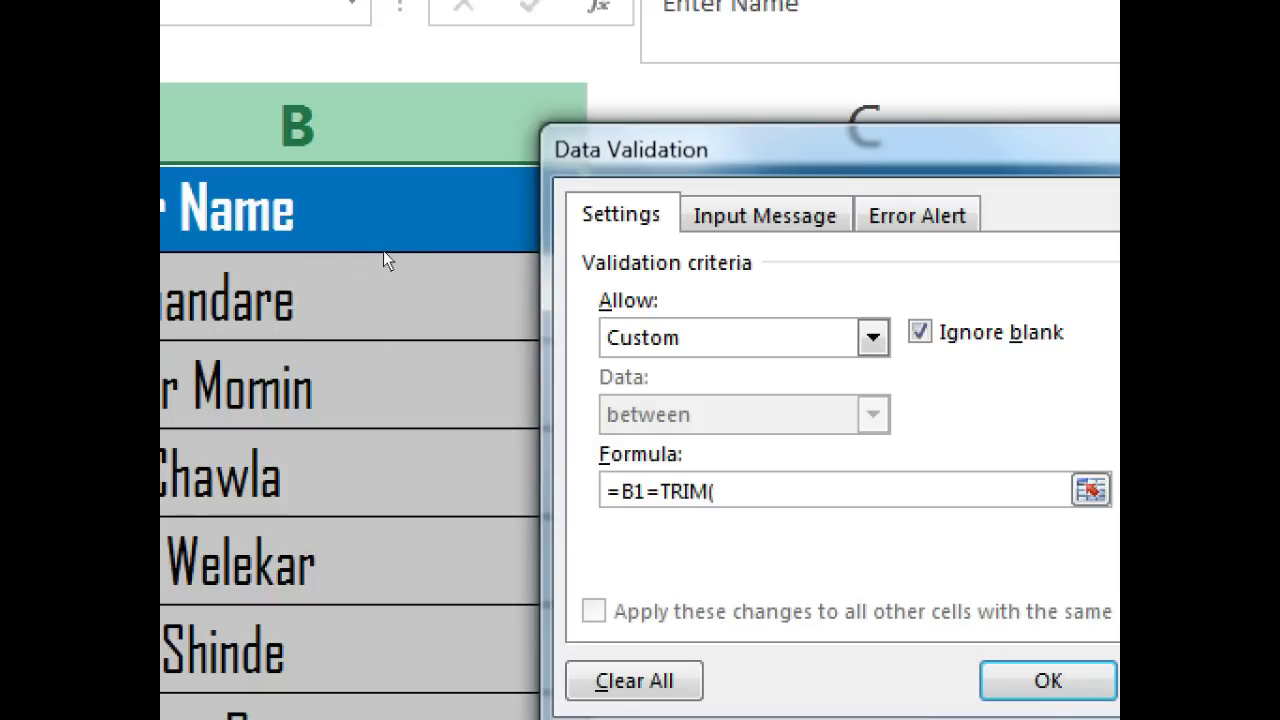
{"action": "left_click", "coordinate": [379, 285]}
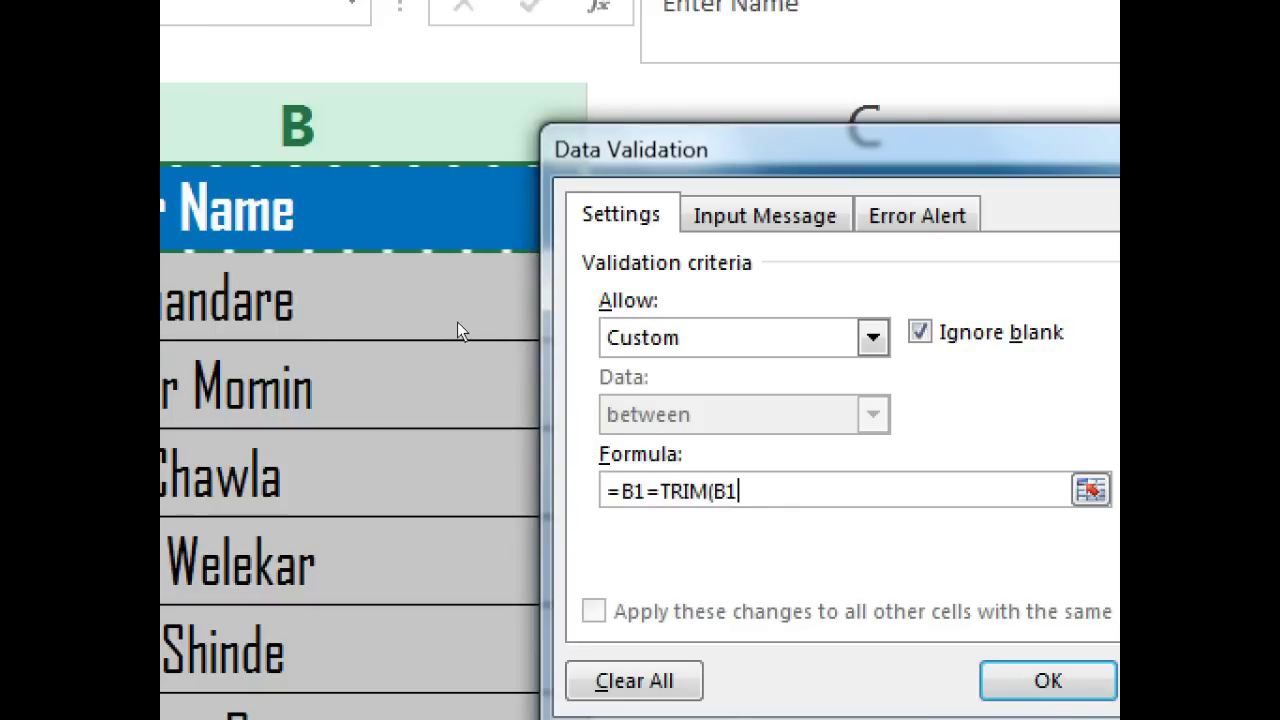
{"action": "type", "text": ")"}
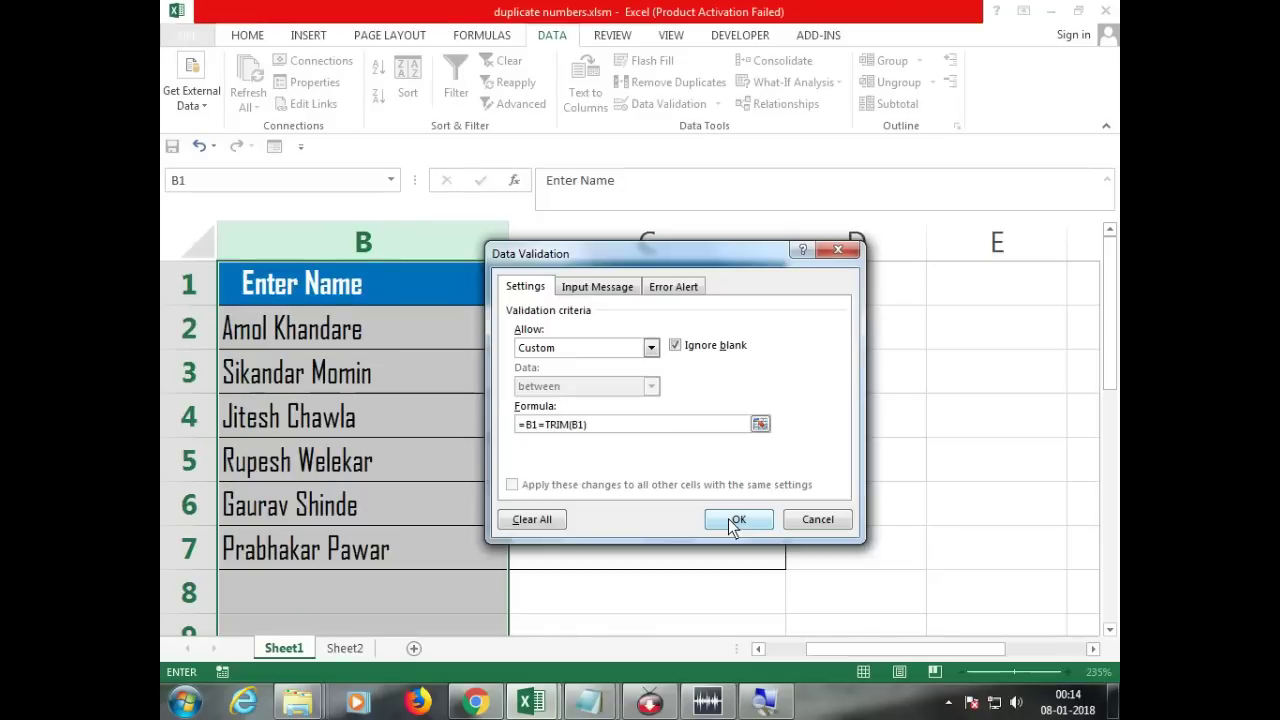
{"action": "left_click", "coordinate": [725, 518]}
{"action": "left_click", "coordinate": [389, 340]}
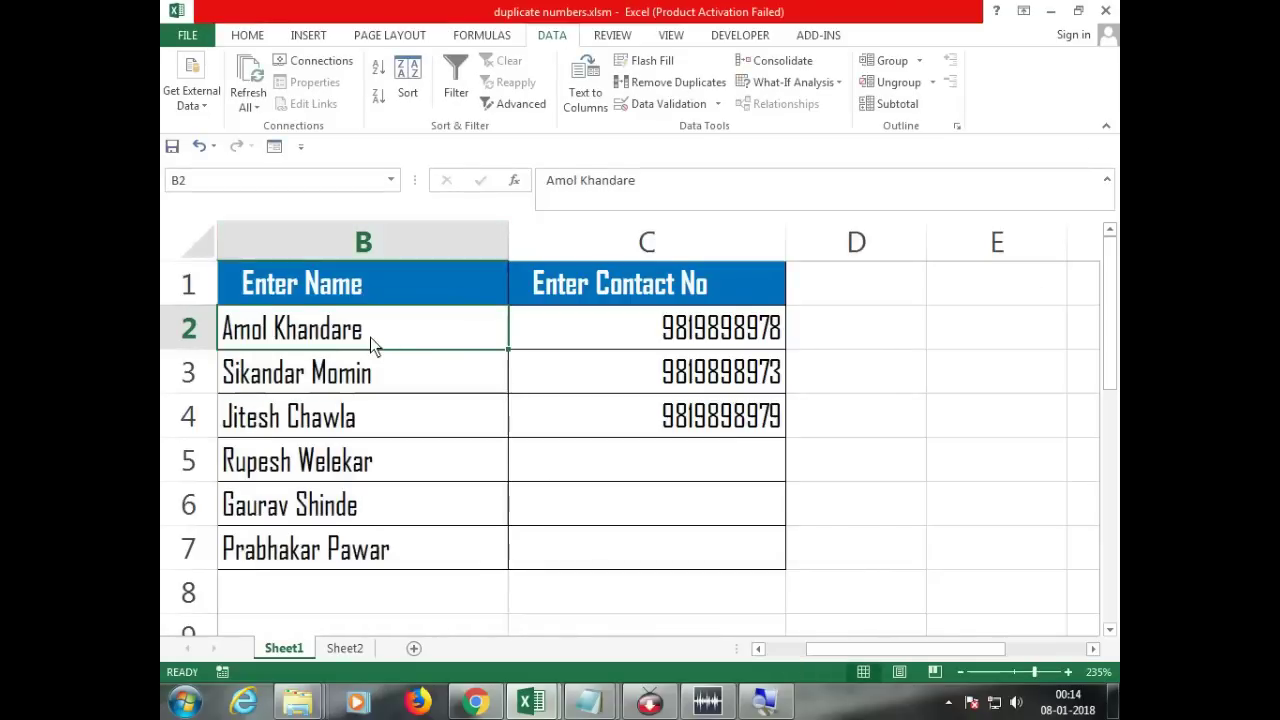
{"action": "double_click", "coordinate": [386, 333]}
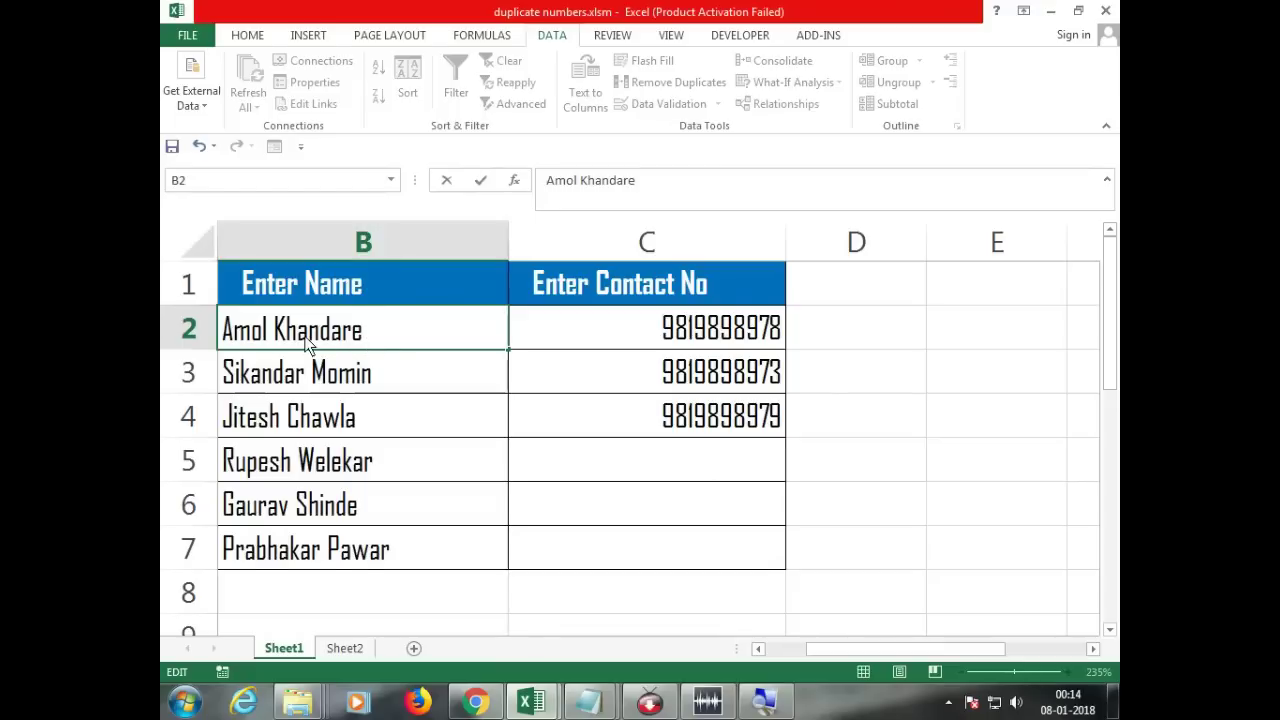
{"action": "key", "text": "Return"}
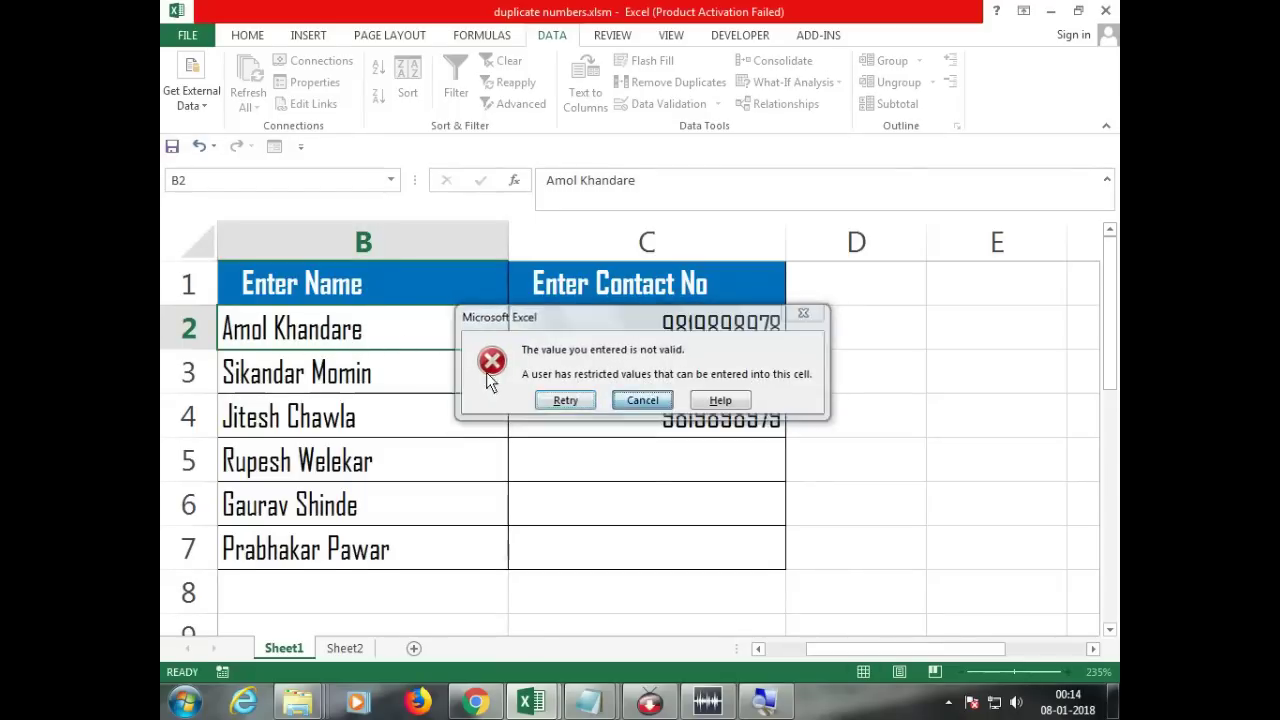
{"action": "key", "text": "Return"}
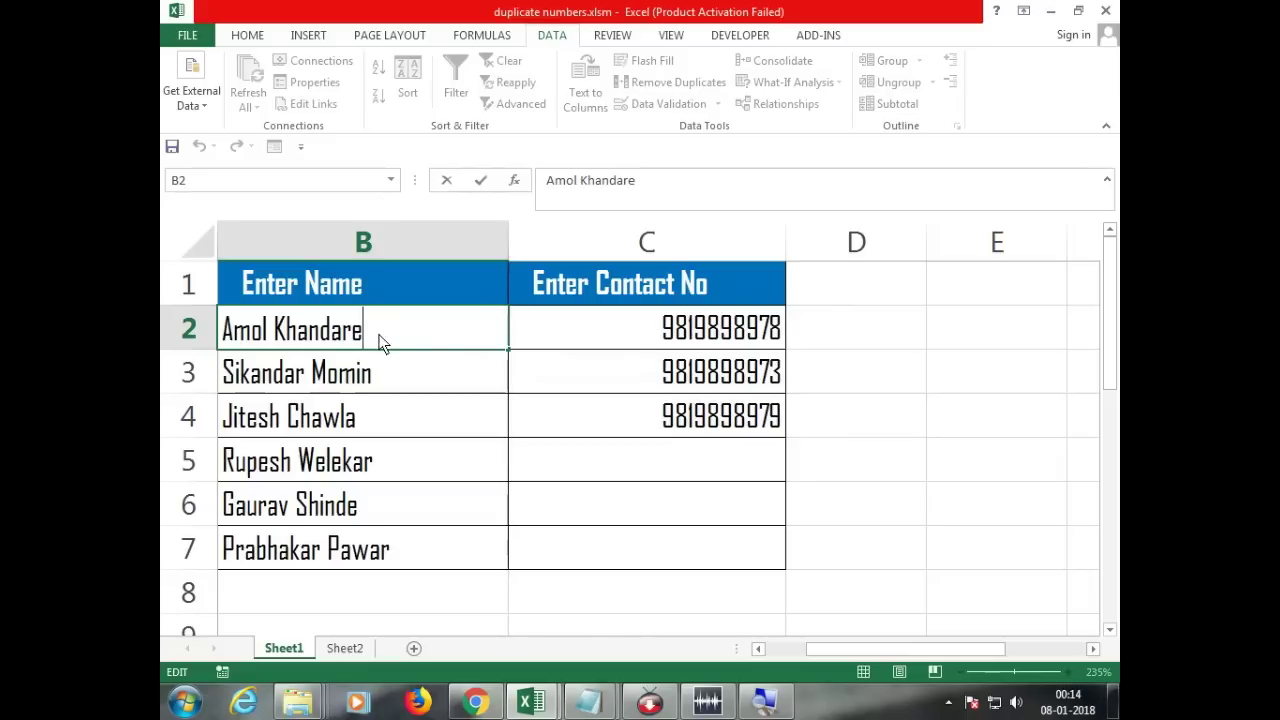
{"action": "left_click", "coordinate": [387, 355]}
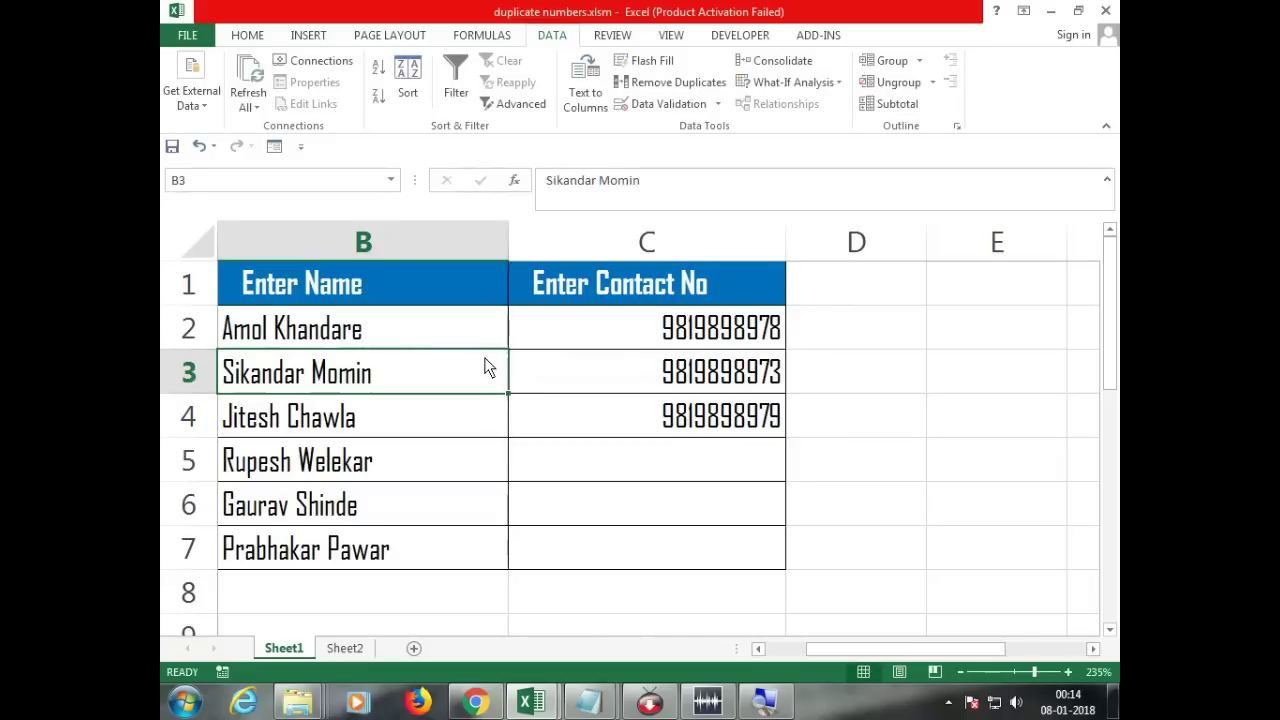
{"action": "double_click", "coordinate": [367, 338]}
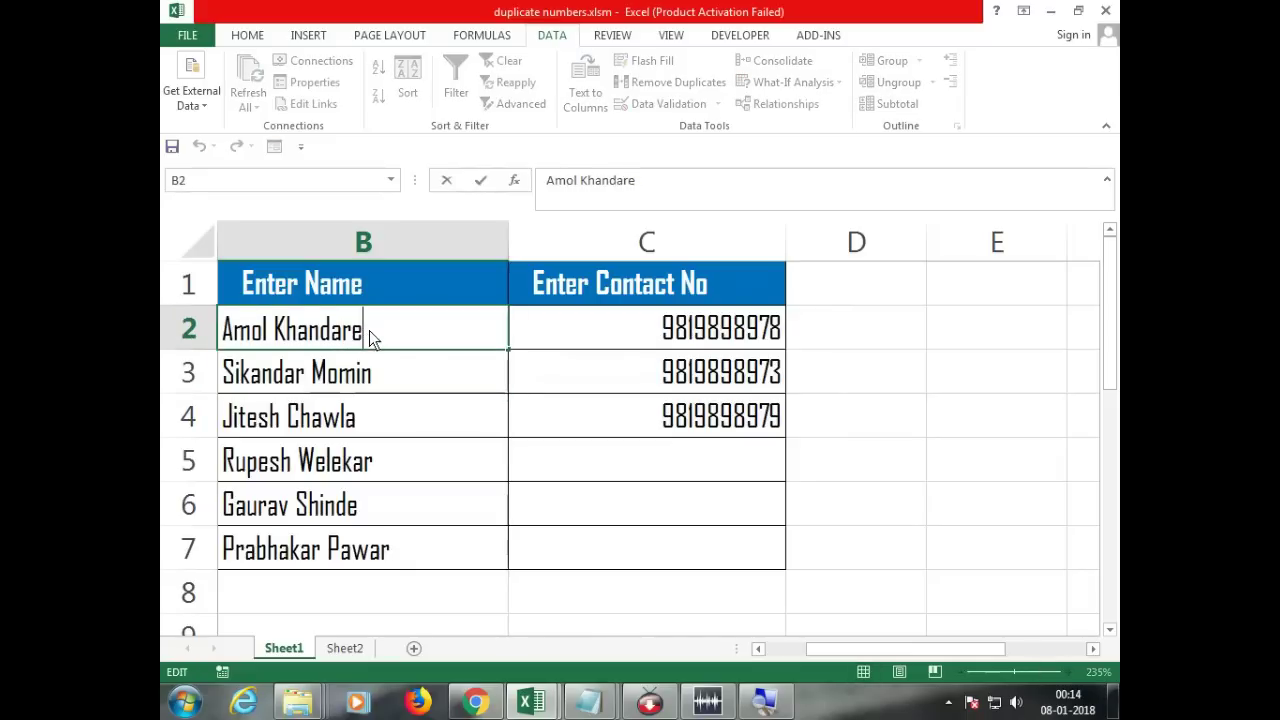
{"action": "left_click", "coordinate": [276, 330]}
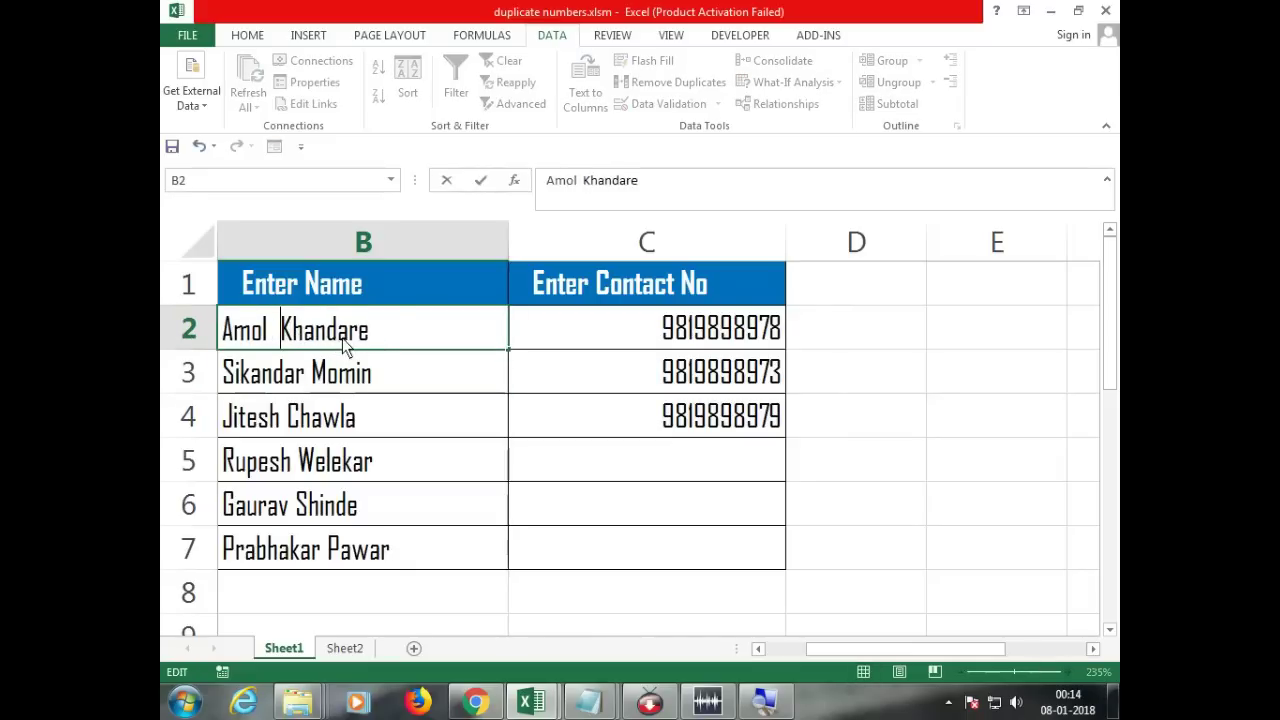
{"action": "key", "text": "Return"}
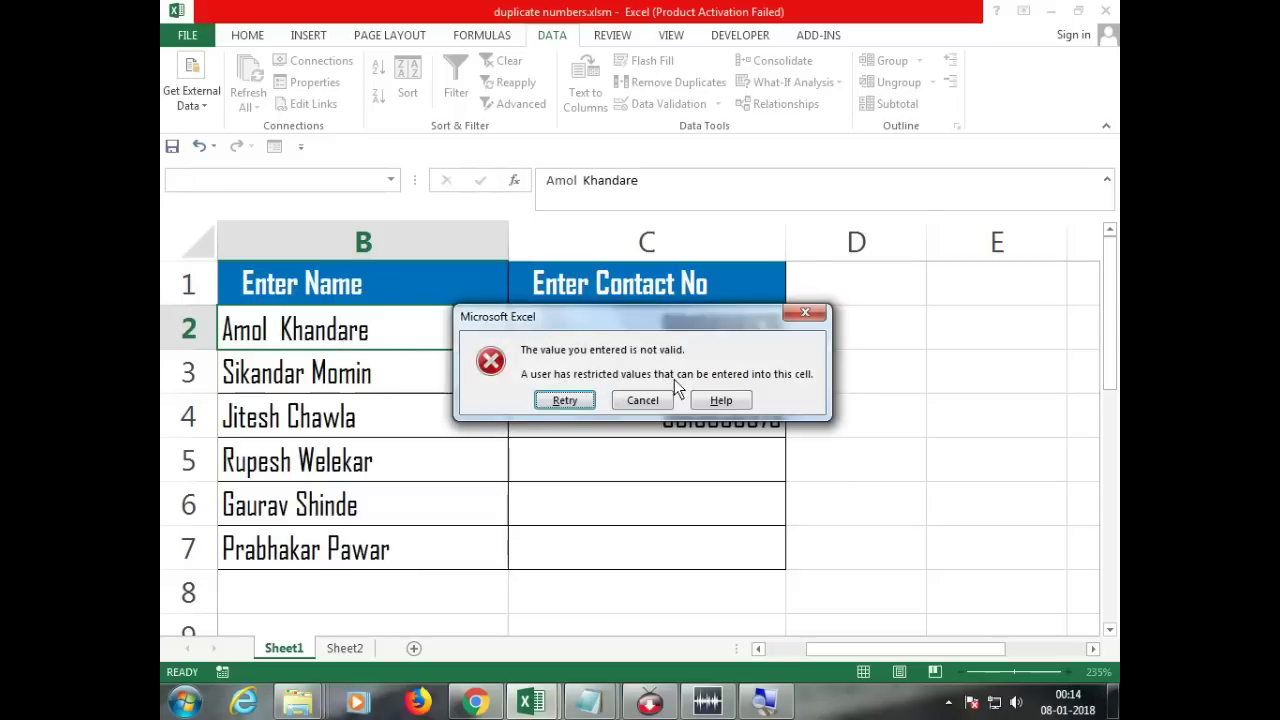
{"action": "left_click", "coordinate": [645, 399]}
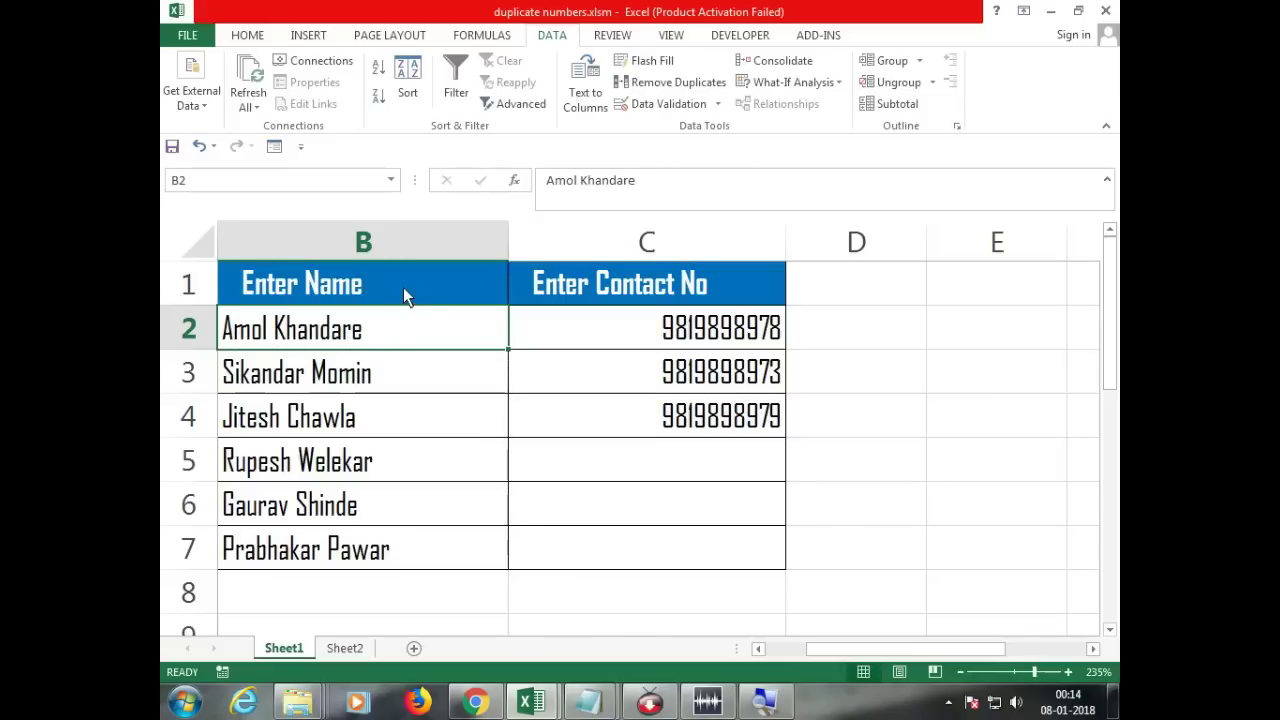
{"action": "left_click", "coordinate": [669, 332]}
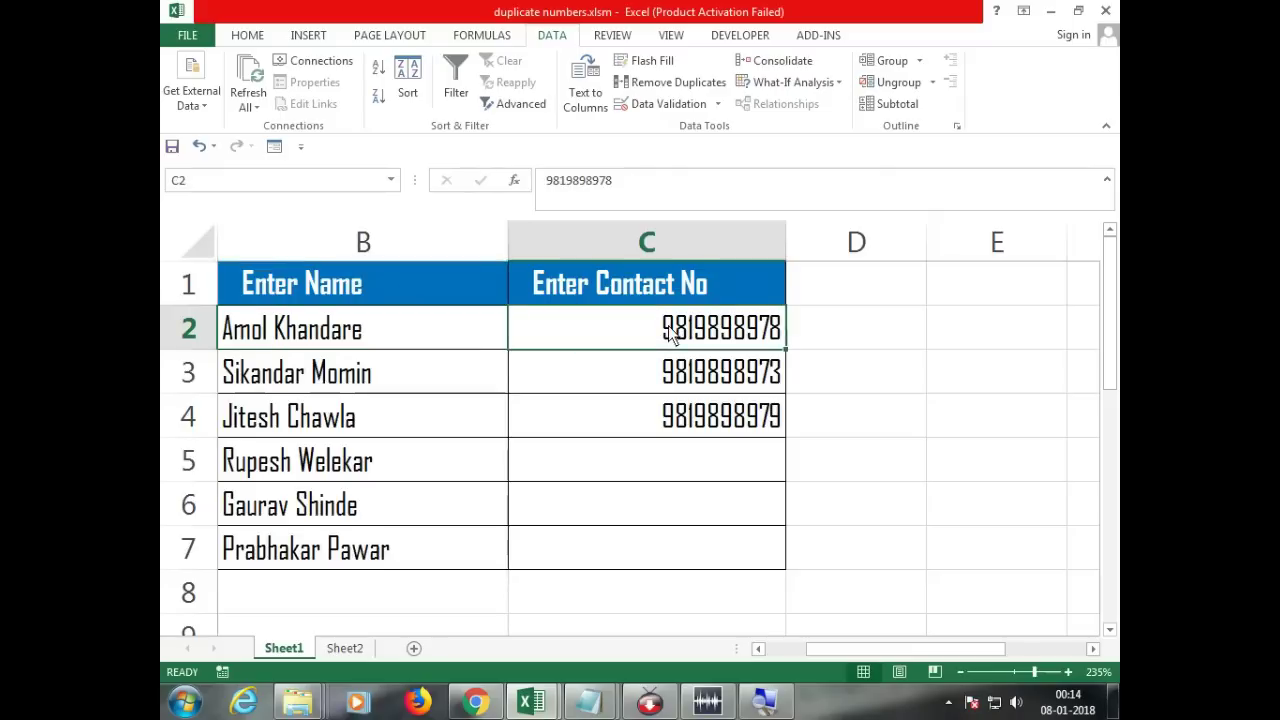